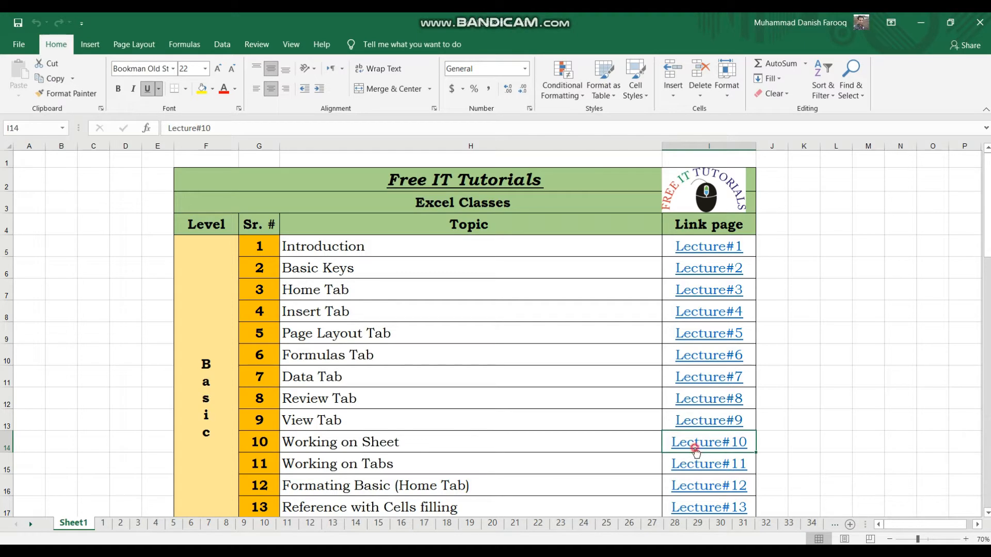
Open the Lecture#10 page from the index and look through its list of learning outcomes.
left_click(696, 450)
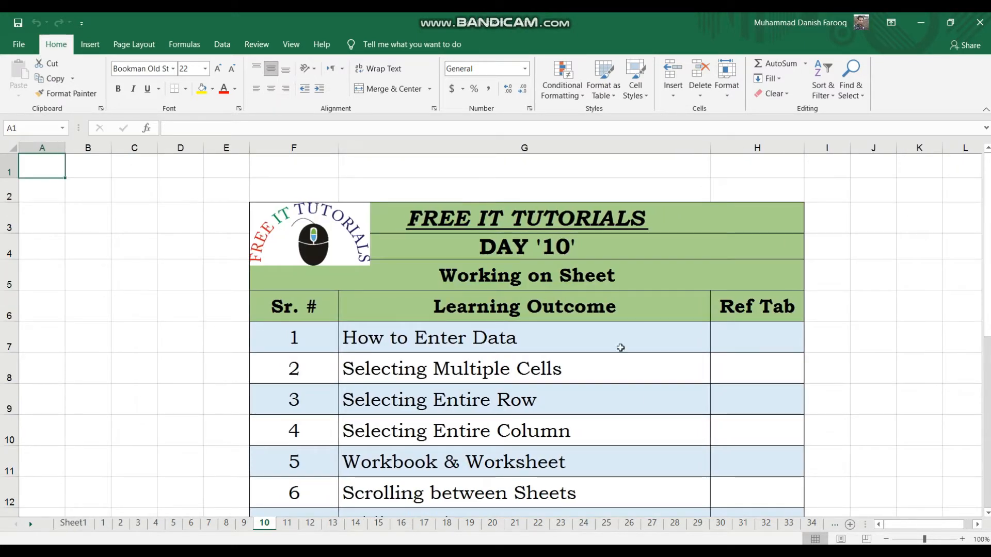
scroll(620, 348, "down", 3)
scroll(620, 348, "up", 3)
Insert a new blank worksheet before sheet 10.
right_click(271, 525)
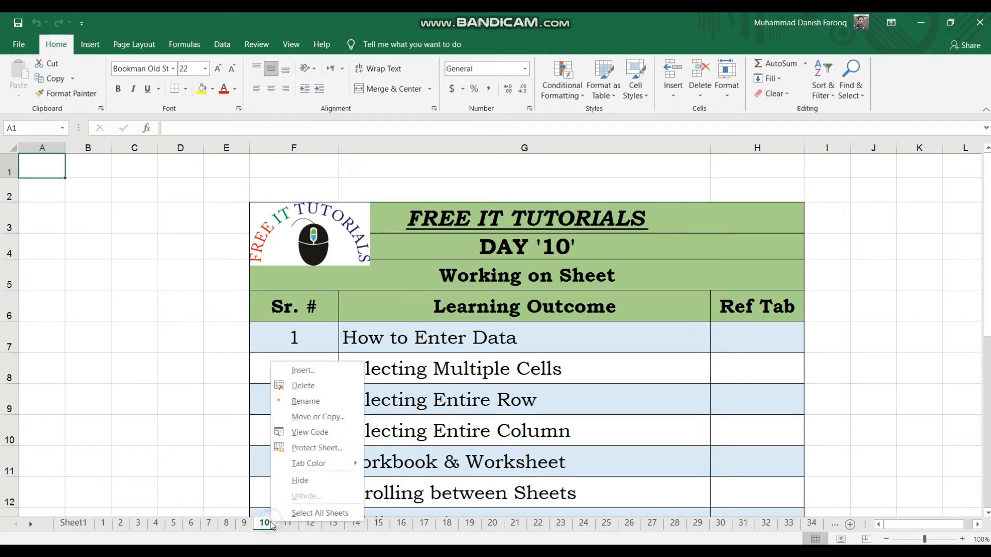
left_click(323, 366)
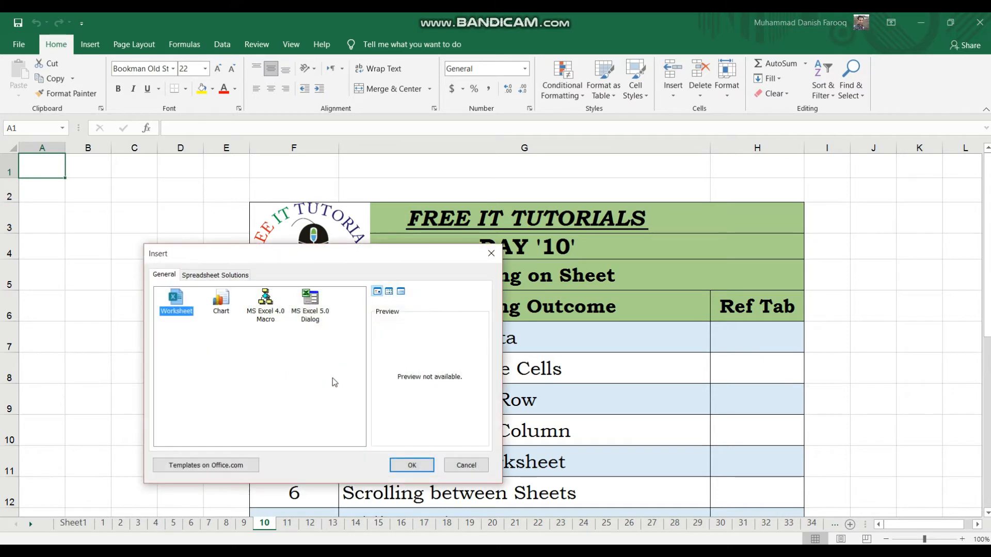
left_click(408, 467)
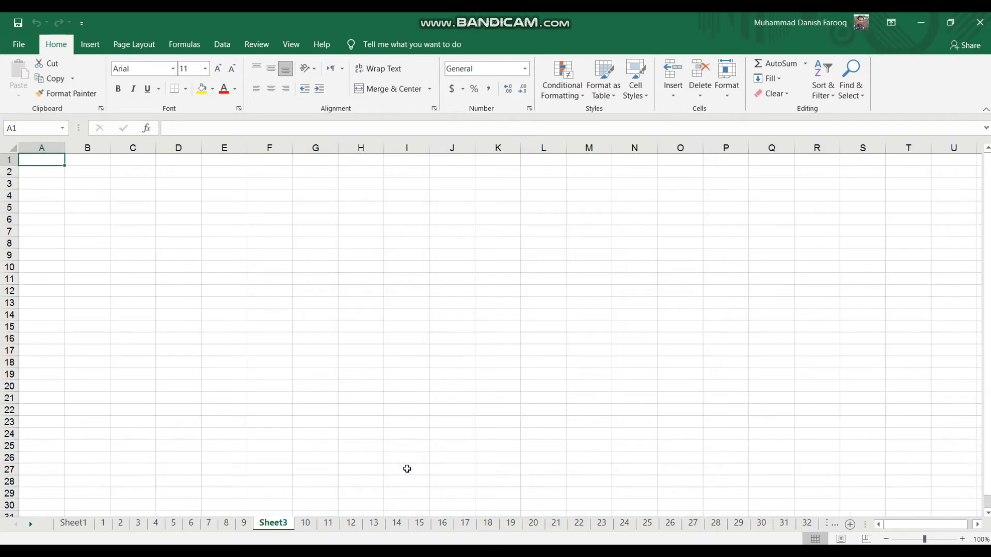
left_click(202, 307)
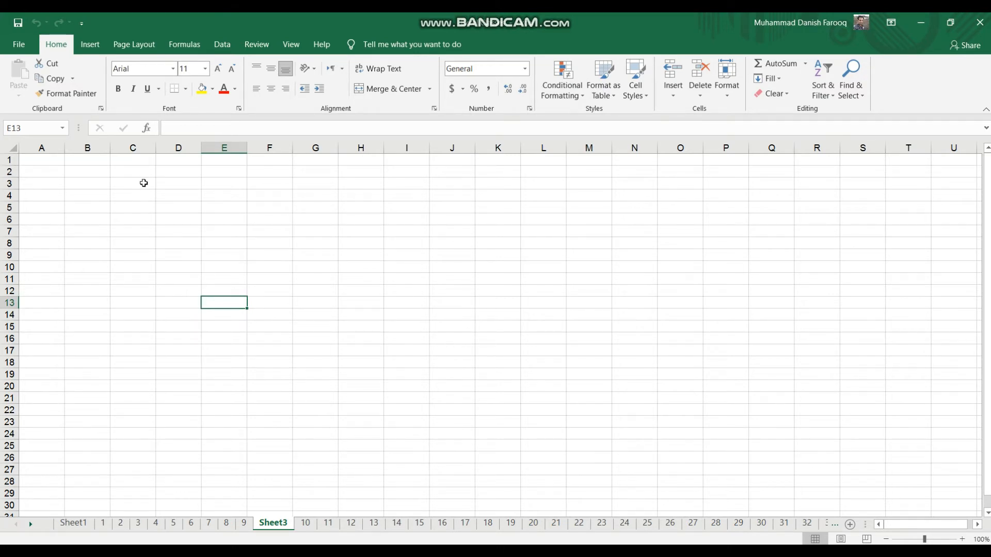
left_click(56, 162)
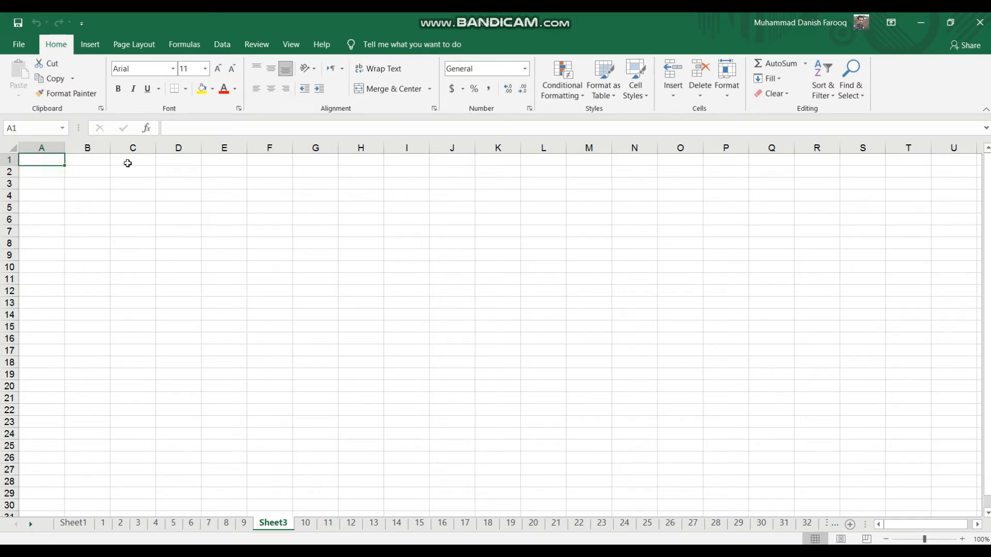
left_click(129, 163)
left_click(214, 176)
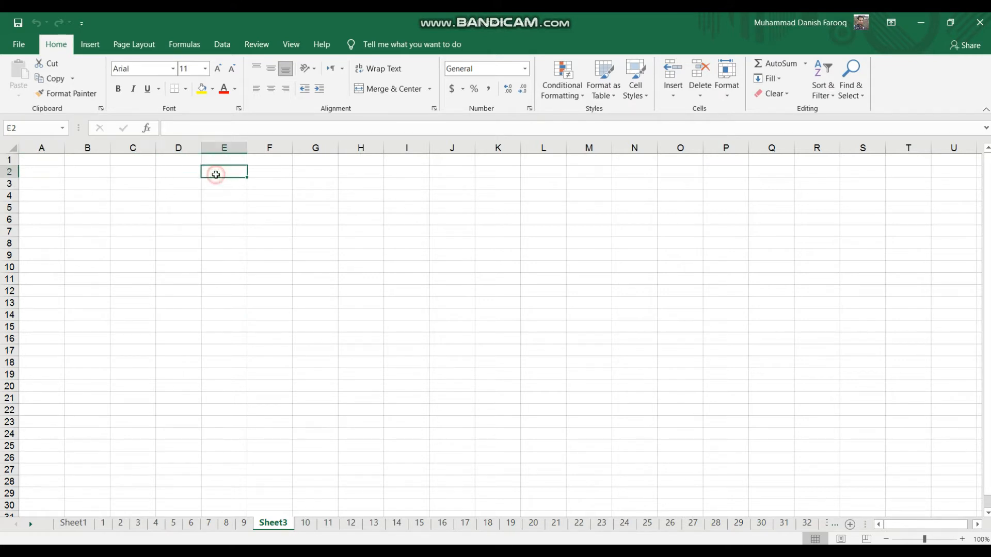
left_click(294, 199)
left_click(371, 248)
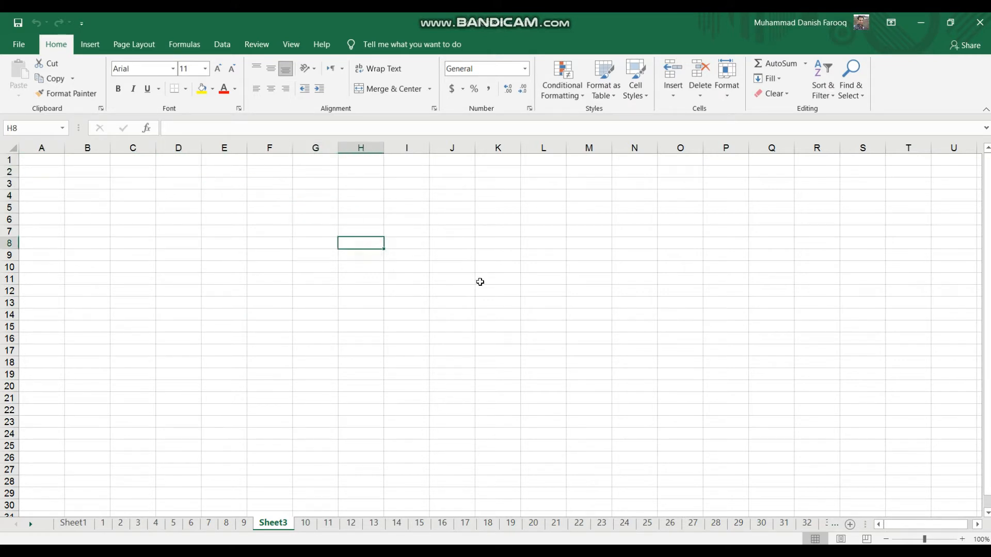
left_click(480, 281)
left_click(389, 288)
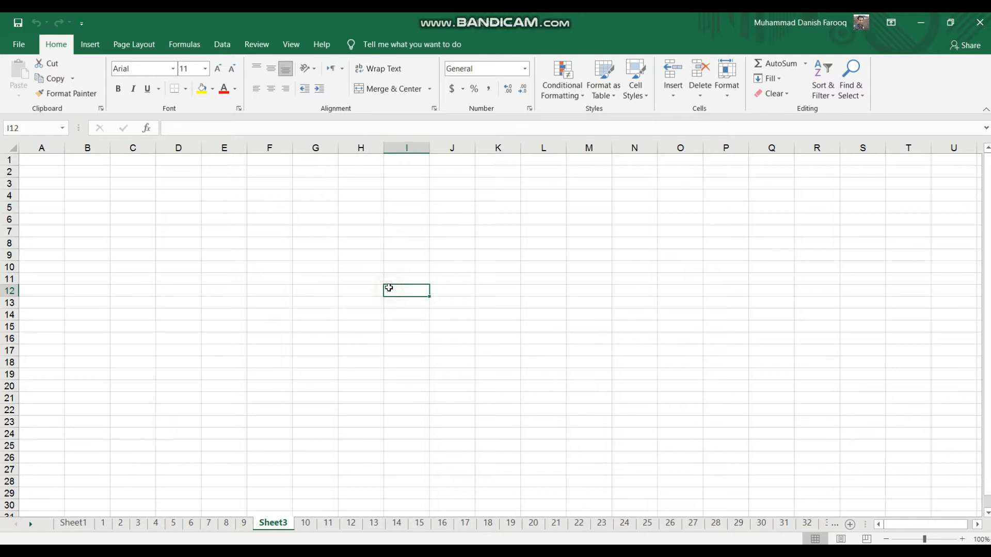
left_click(327, 264)
left_click(317, 219)
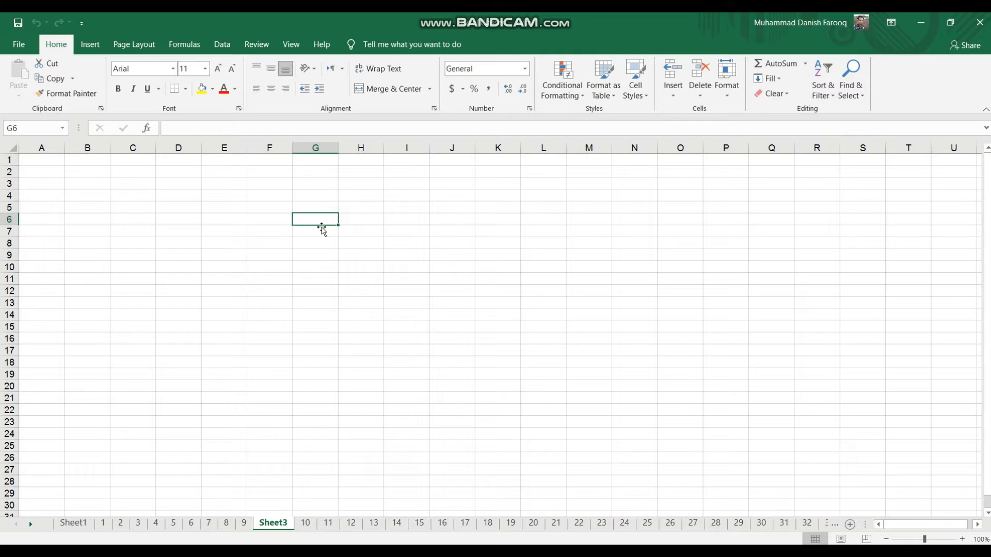
left_click(347, 311)
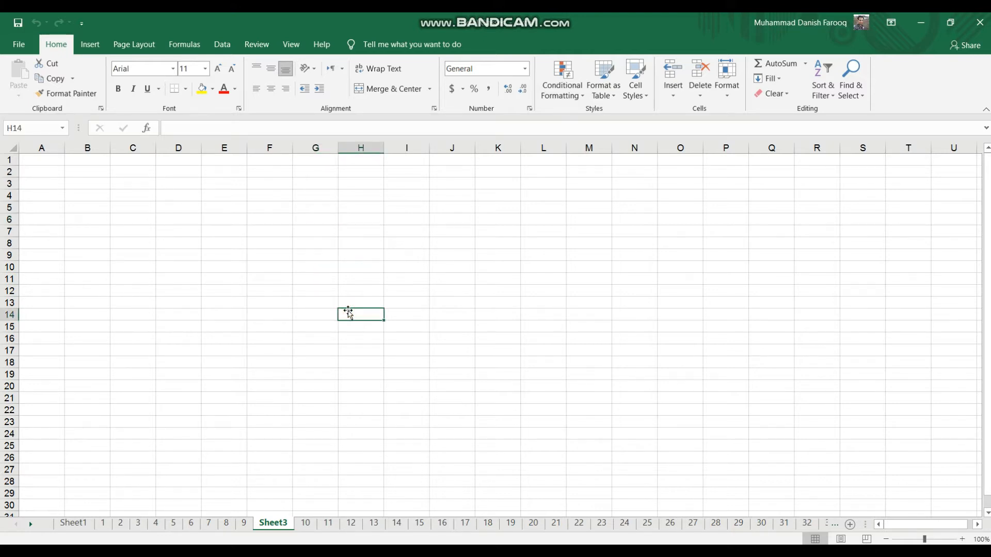
left_click(322, 242)
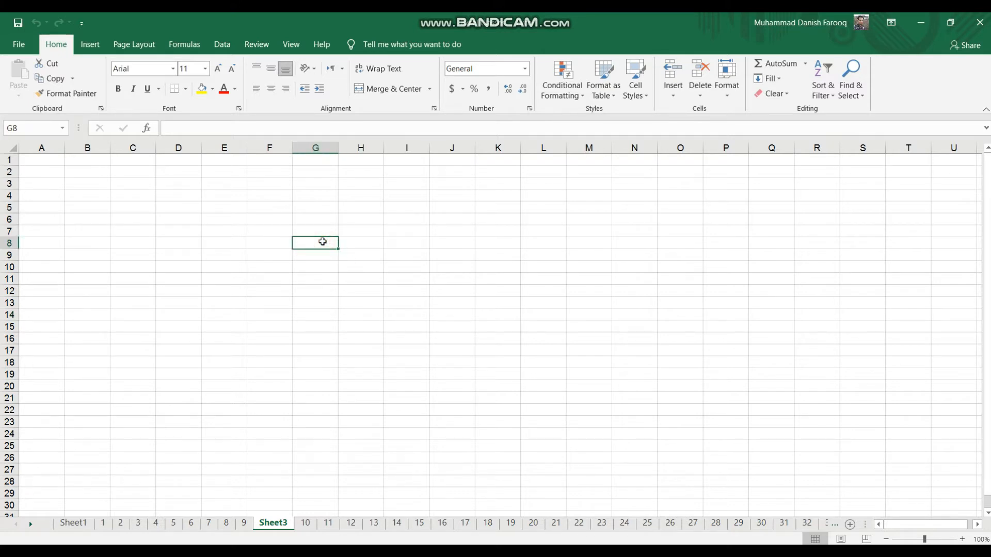
Enter the text "real men don't cry" in cell F7 of the new sheet.
left_click(280, 229)
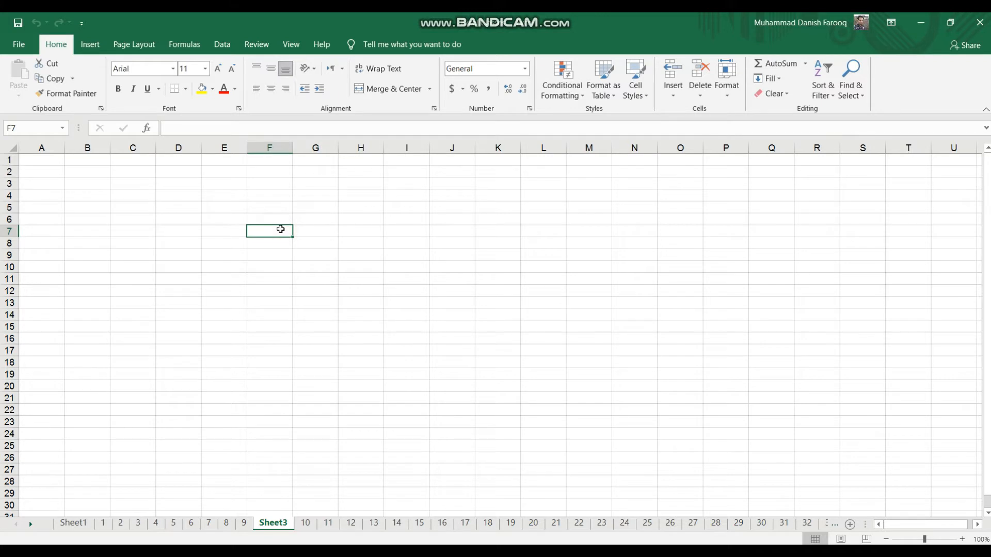
type("re")
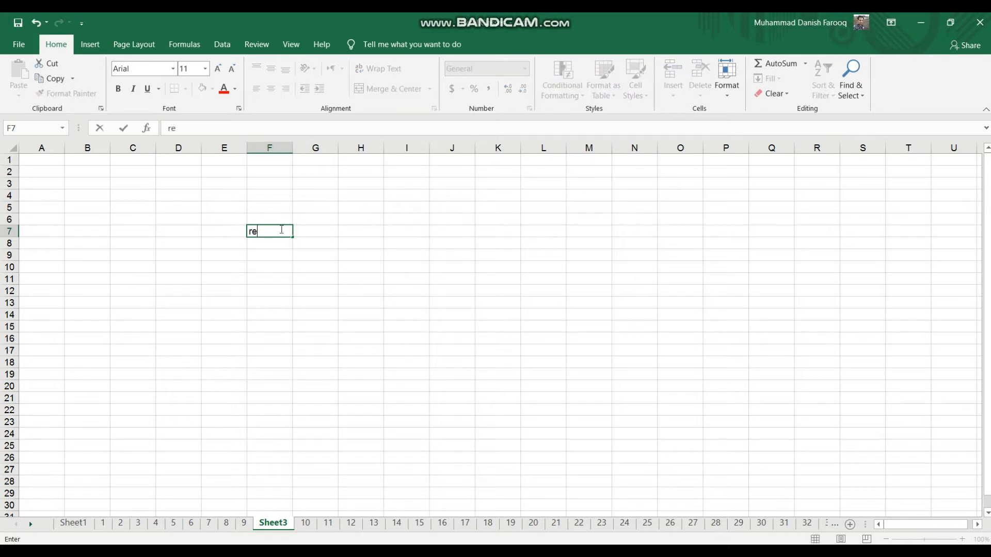
type("al men don")
type("t ")
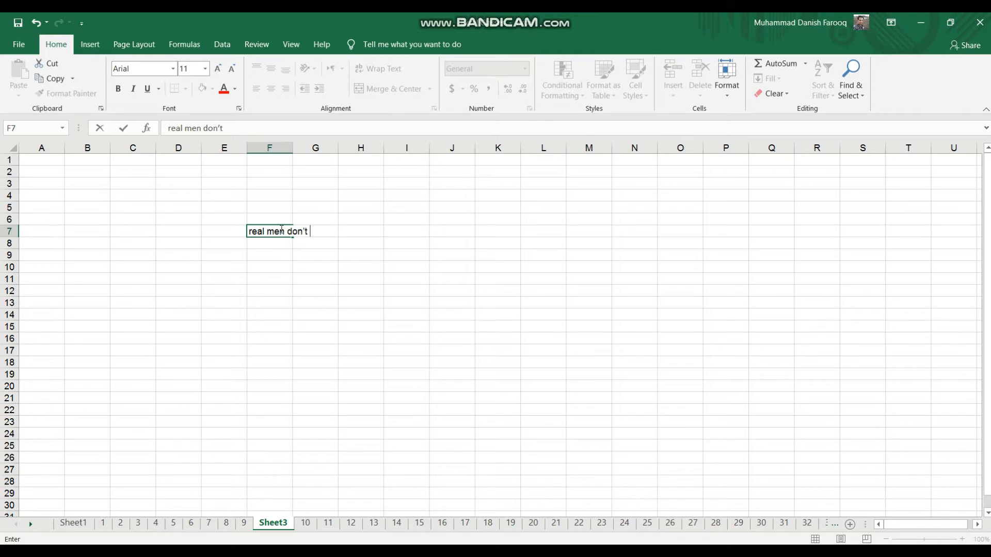
type("s")
key("BackSpace")
type("cry")
key("Return")
Enter the text "men are so soft by heart" in cell I11.
left_click(335, 291)
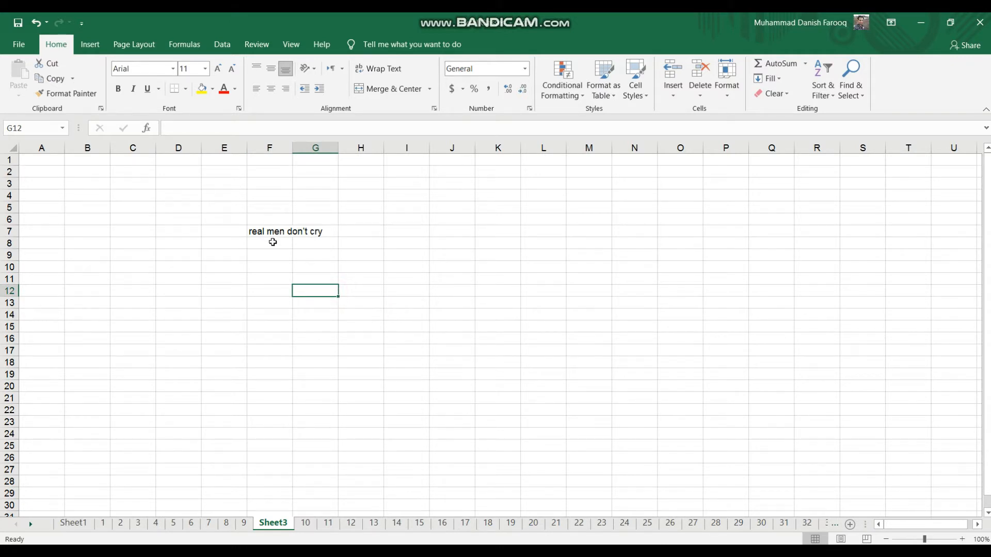
left_click(404, 276)
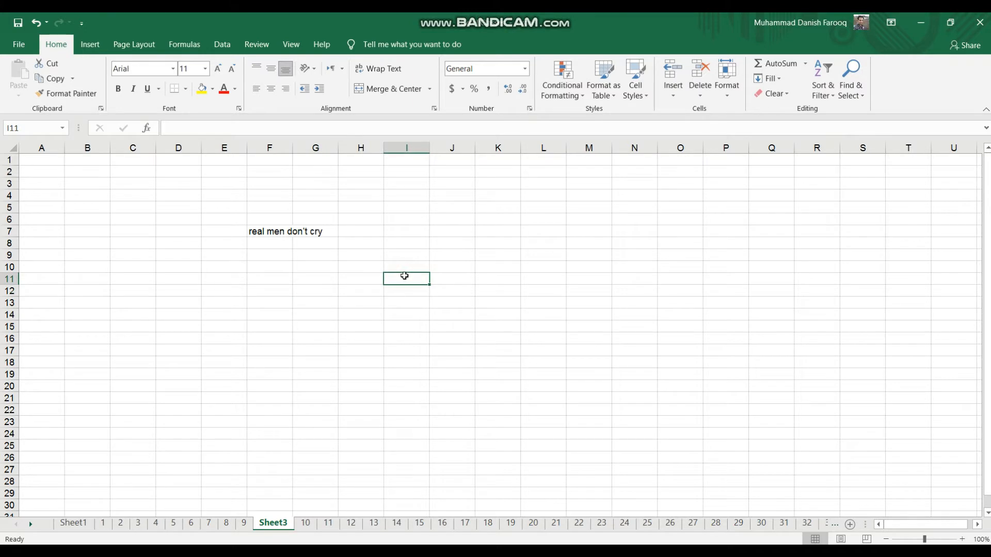
type("m")
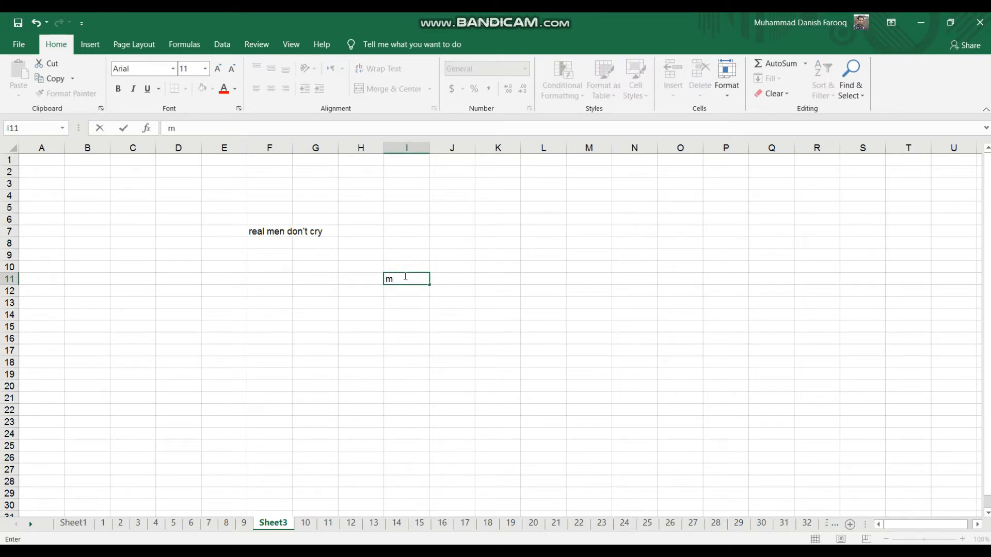
type("en are so soft by heart")
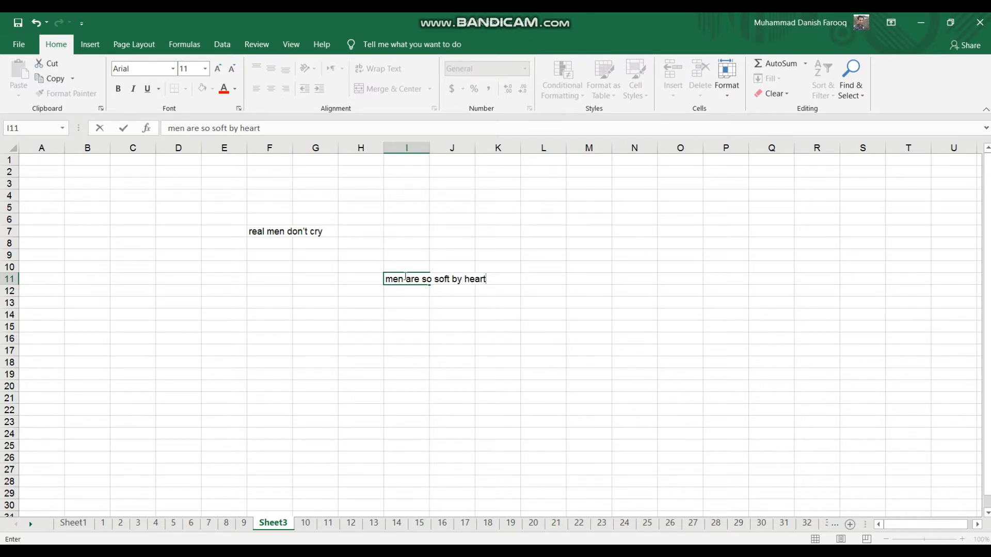
key("Return")
left_click(435, 420)
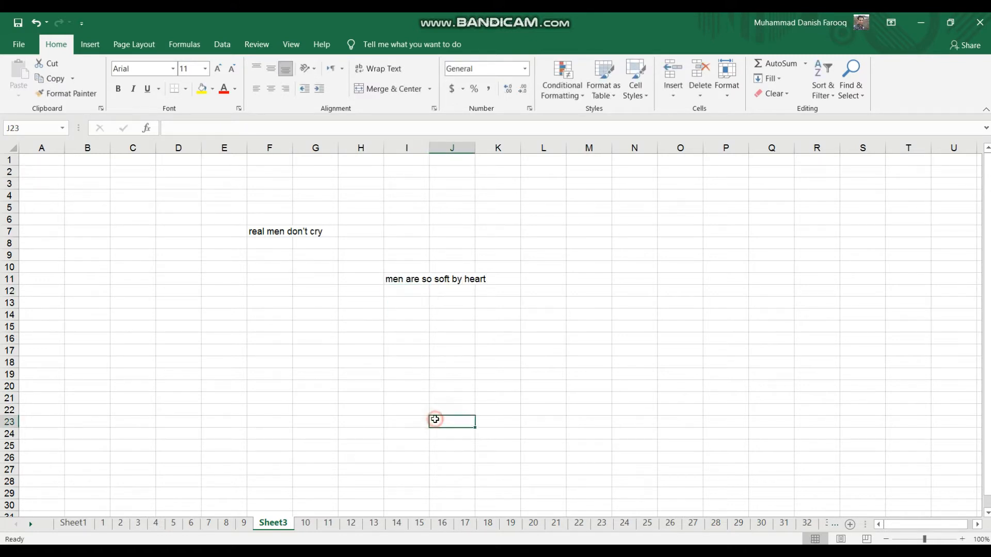
Compare the contents of cells F7, G7 and I11 to check which cells actually hold the overflowing text.
left_click(261, 232)
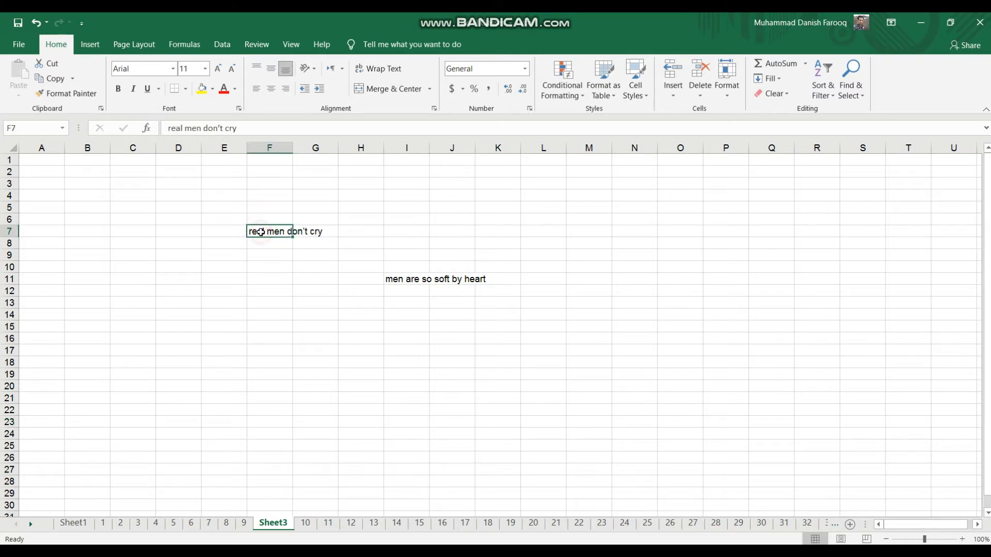
left_click(400, 278)
left_click(423, 310)
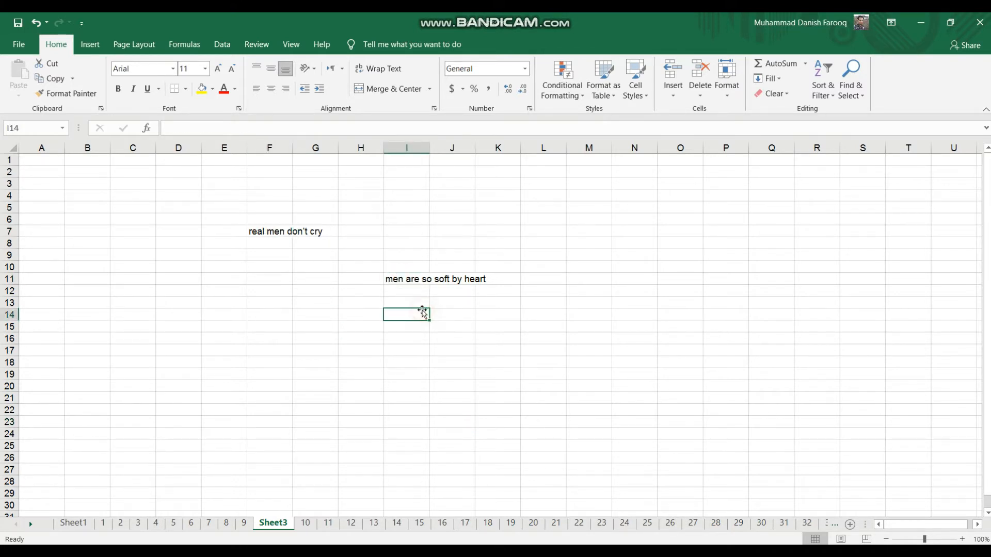
left_click(259, 237)
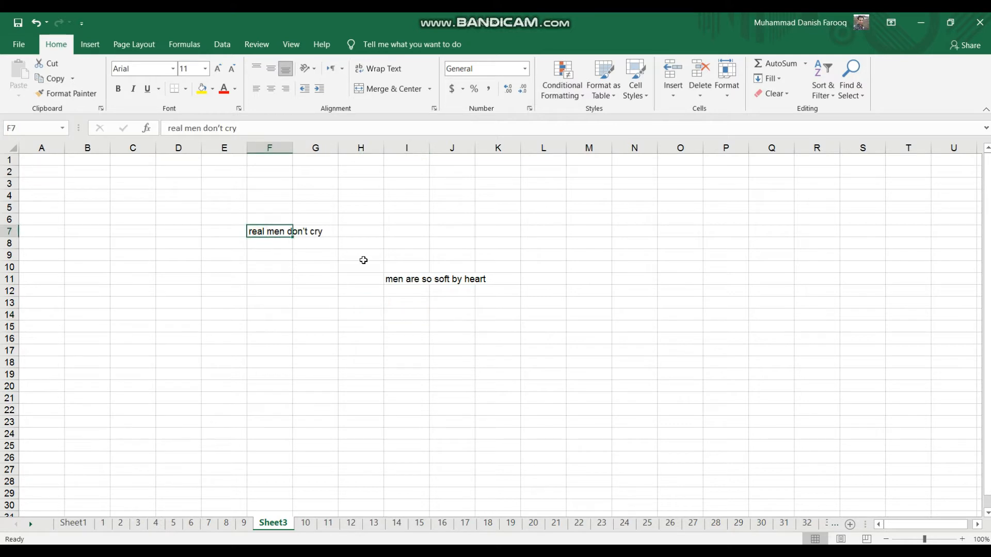
left_click(402, 288)
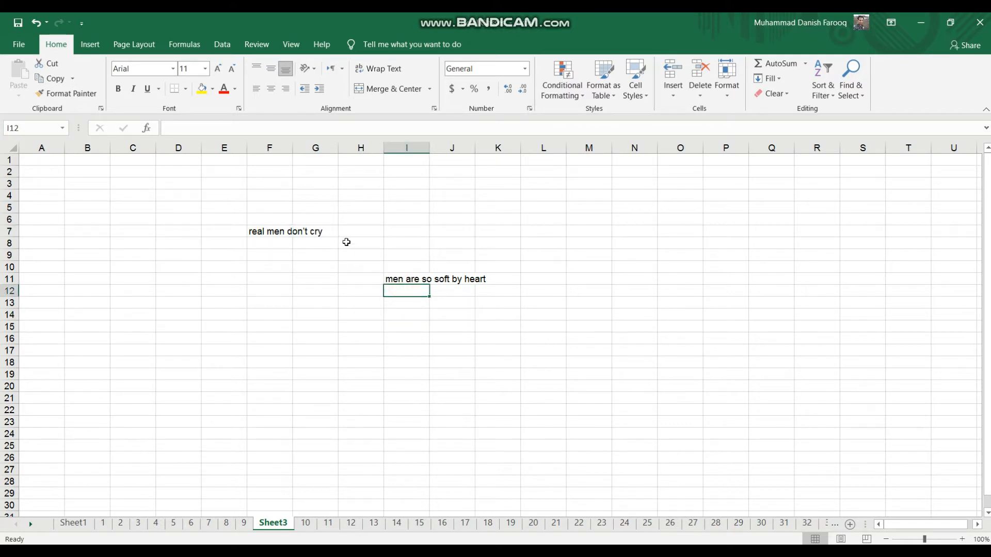
left_click(269, 230)
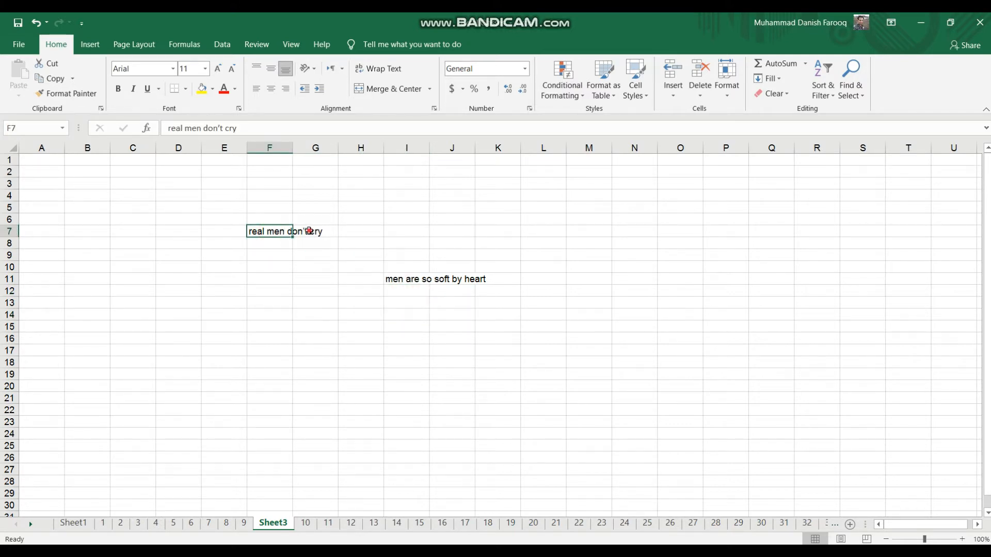
left_click(309, 231)
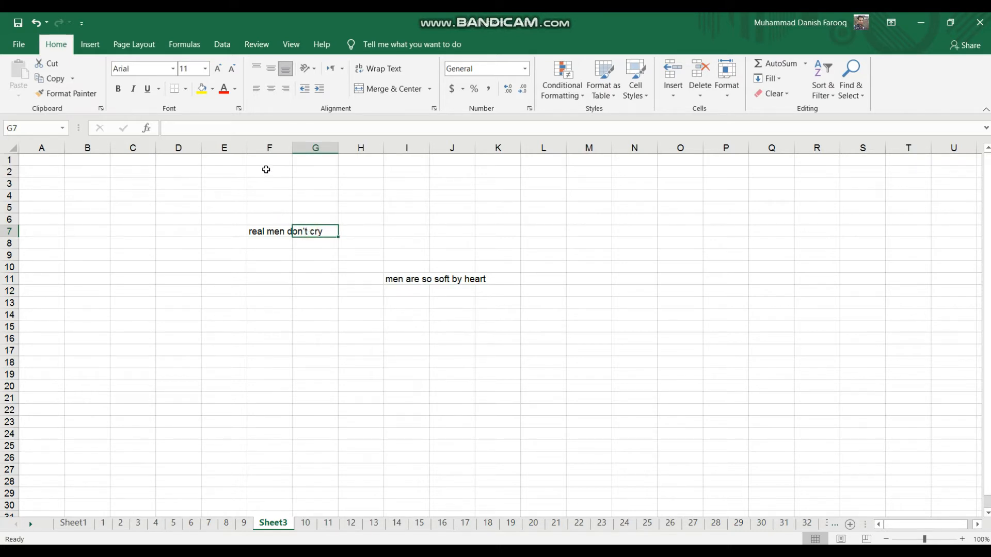
left_click(267, 229)
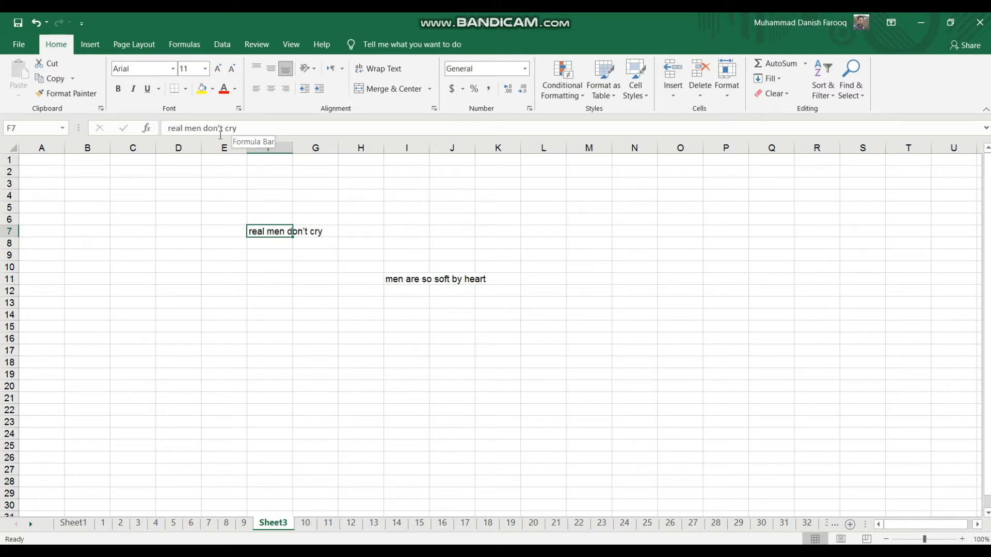
left_click(315, 229)
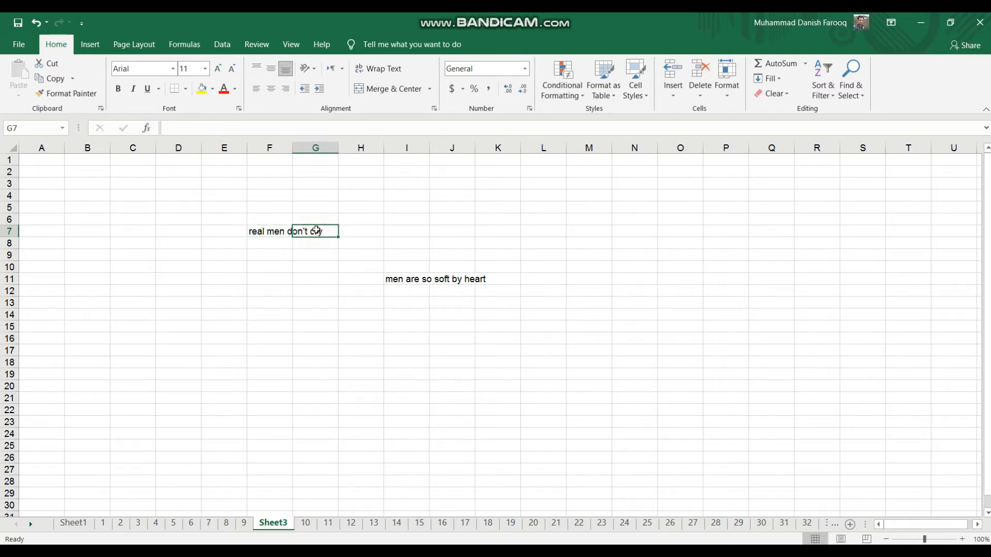
left_click(177, 128)
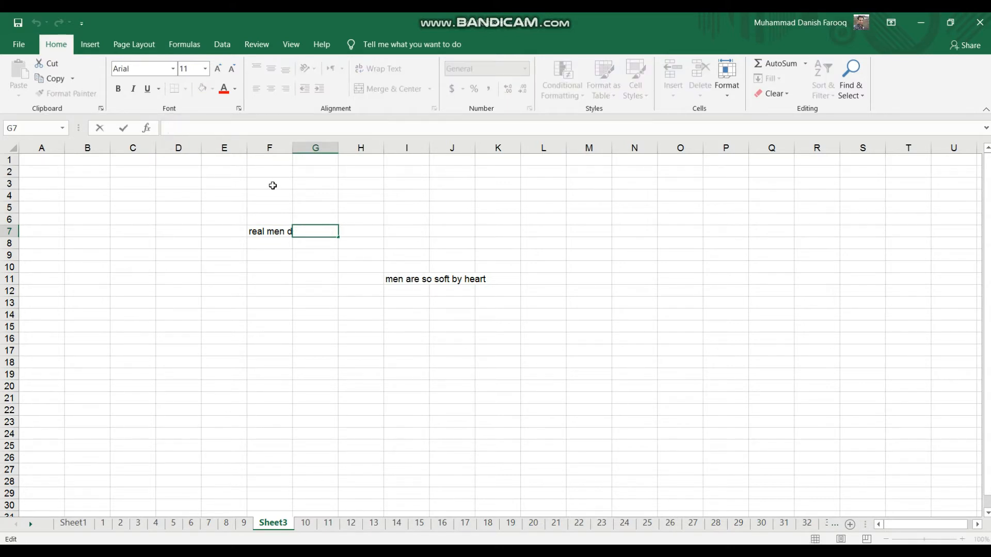
left_click(269, 229)
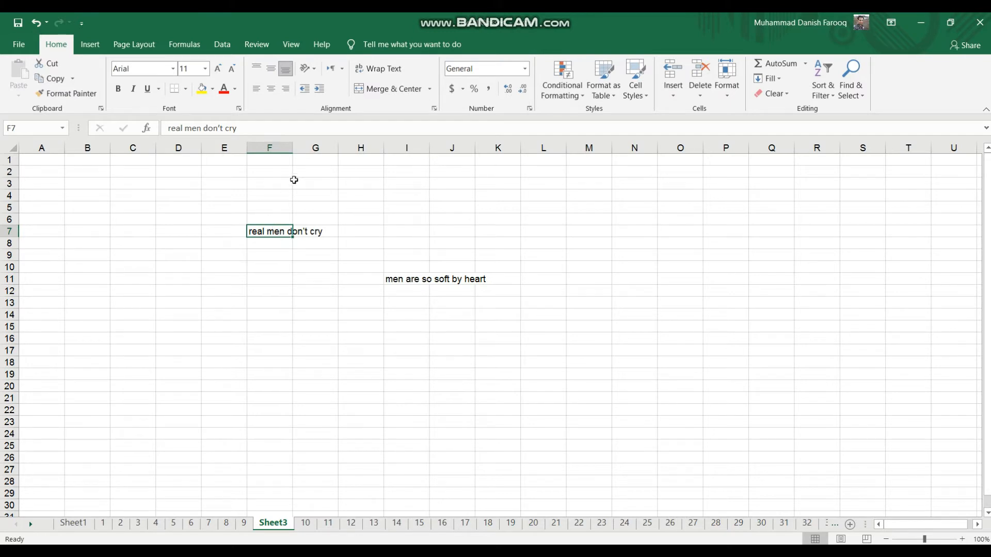
AutoFit column F to the width of its text and check cells F7 and G7.
double_click(291, 150)
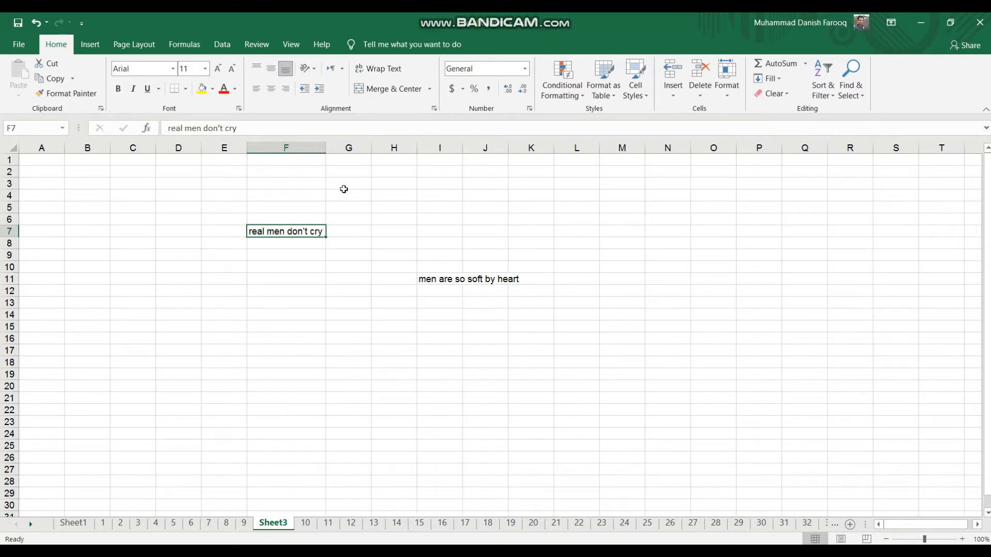
left_click(380, 279)
left_click(299, 231)
left_click(344, 234)
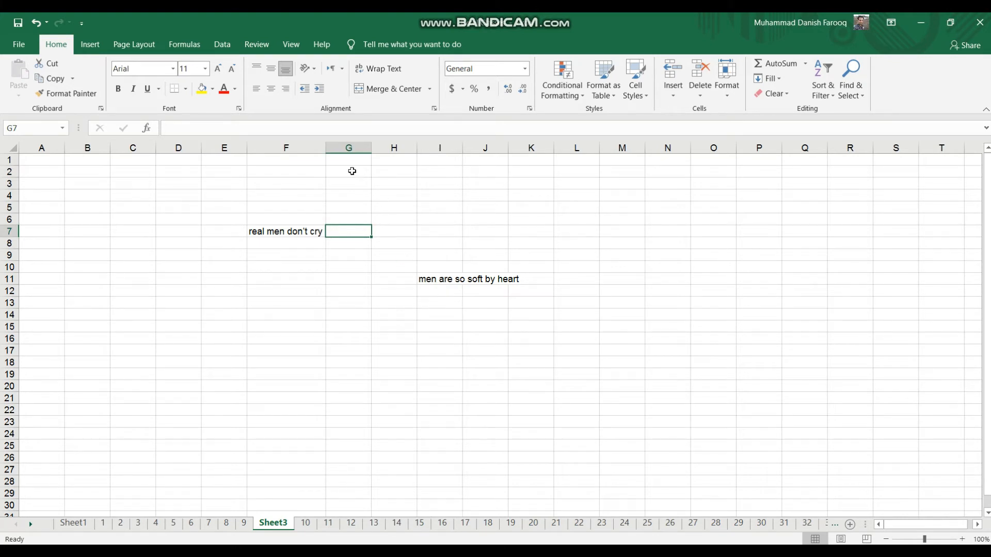
Narrow column F to about half a standard column's width and enter "I am happy" in cell G7.
left_click_drag(325, 148, 268, 181)
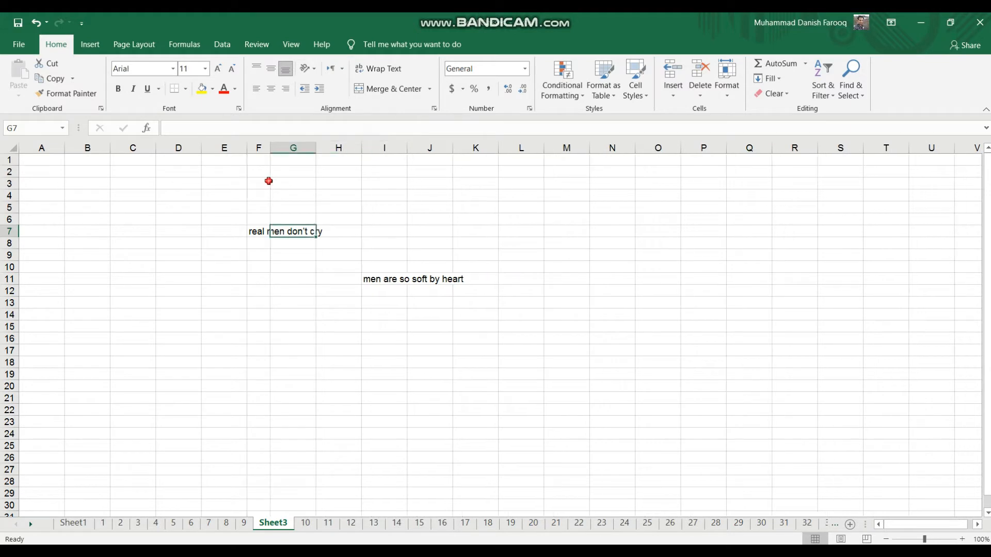
left_click(269, 182)
left_click(297, 229)
type("i")
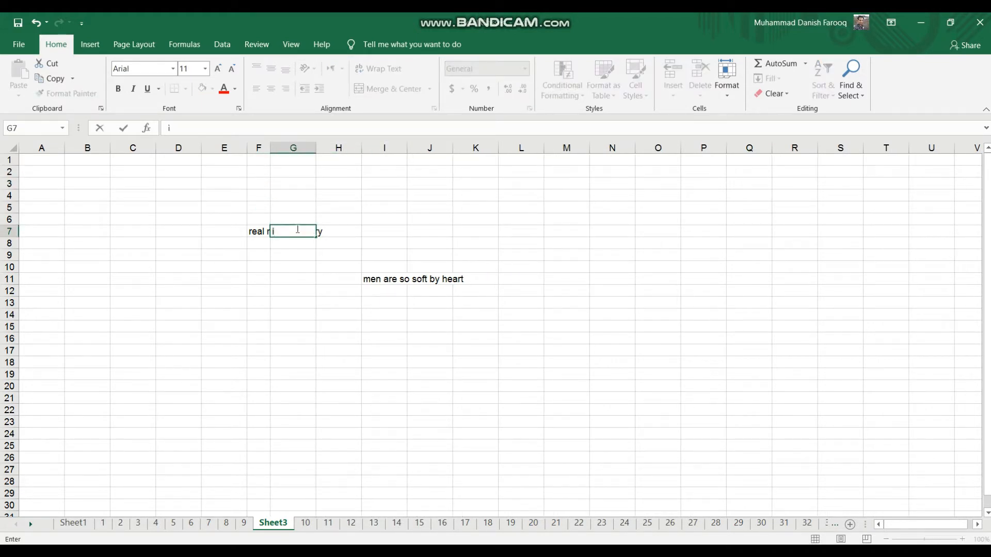
type(" am happy")
key("Return")
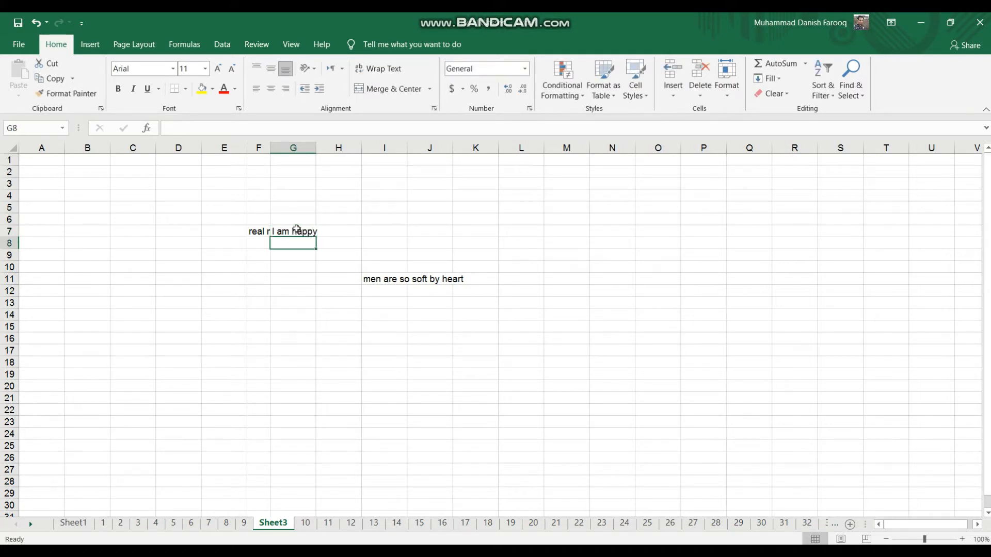
Check the contents of cells F7 and G7 and AutoFit column F to the width of its text.
left_click(253, 349)
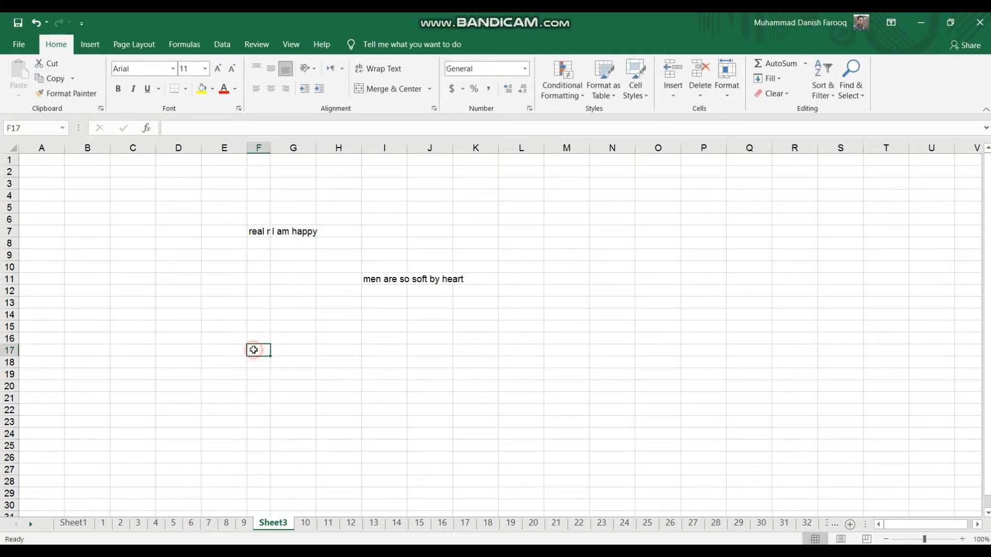
left_click(263, 228)
left_click(277, 231)
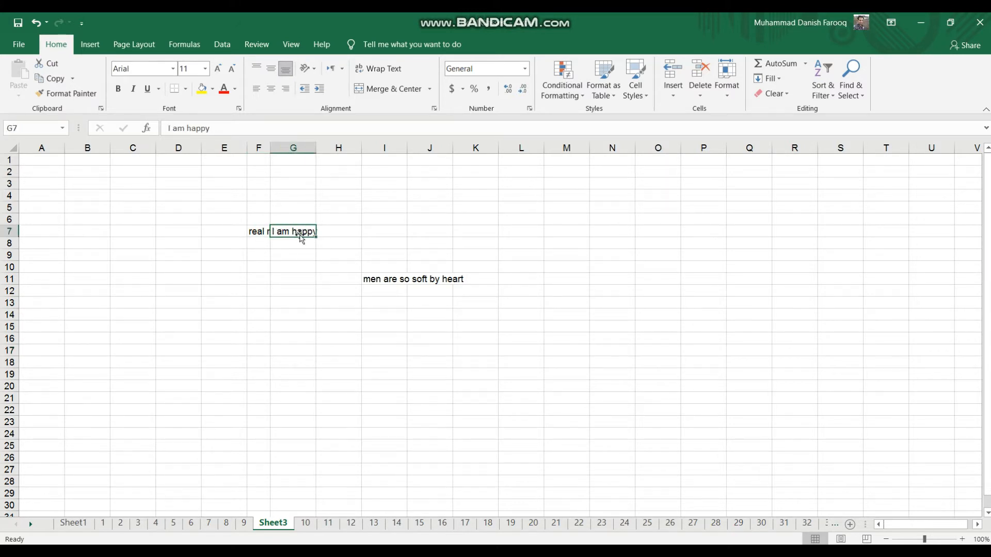
left_click(258, 233)
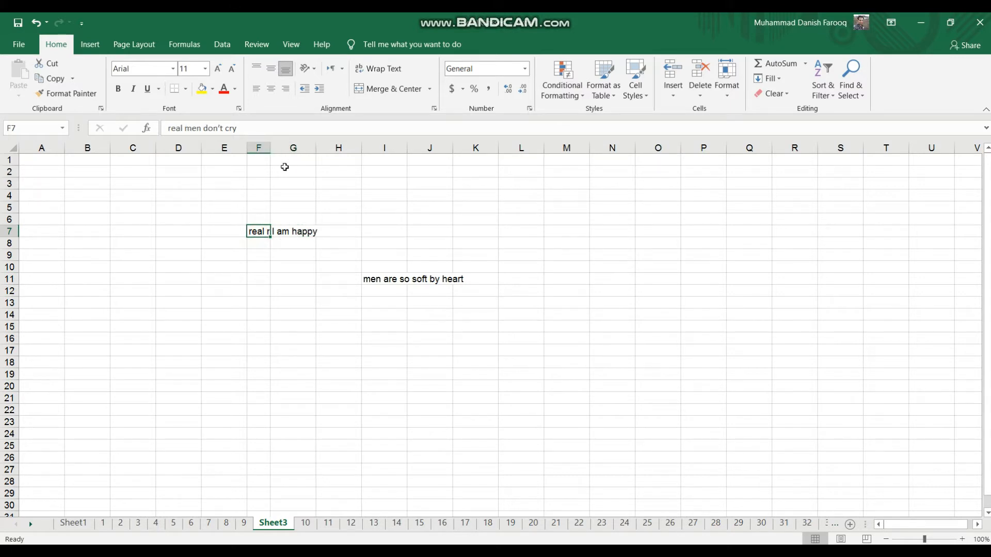
double_click(270, 147)
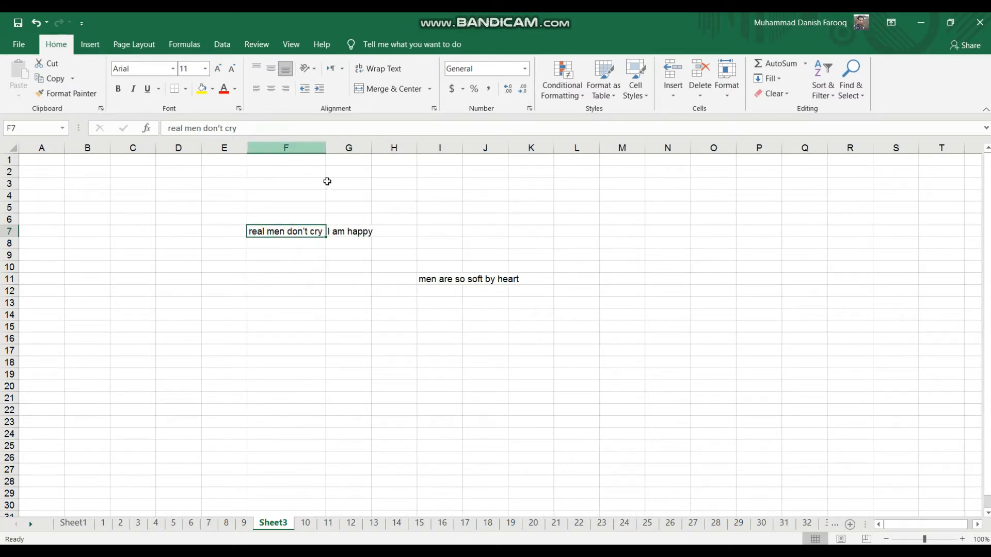
left_click(409, 204)
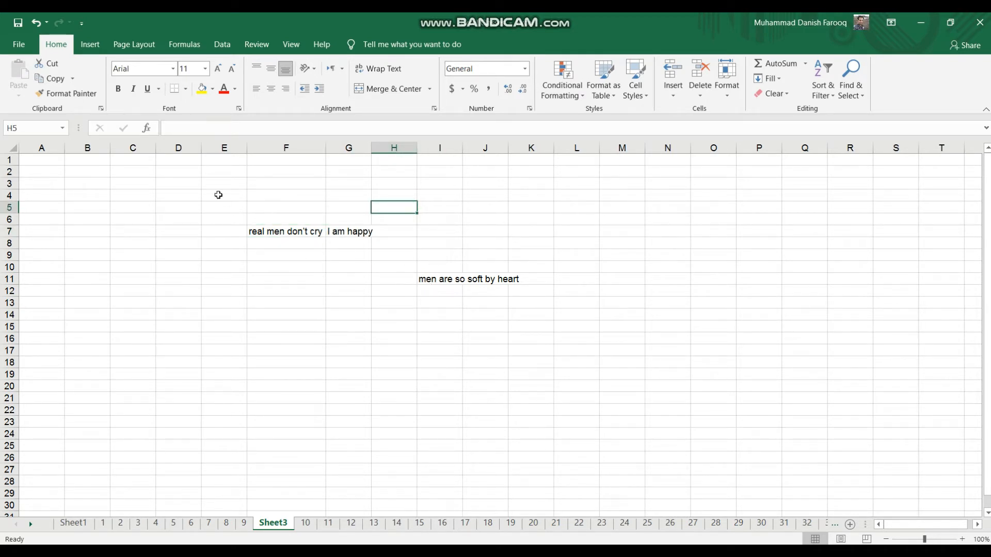
Clear the contents of the cell range E4:I13.
left_click_drag(218, 195, 418, 308)
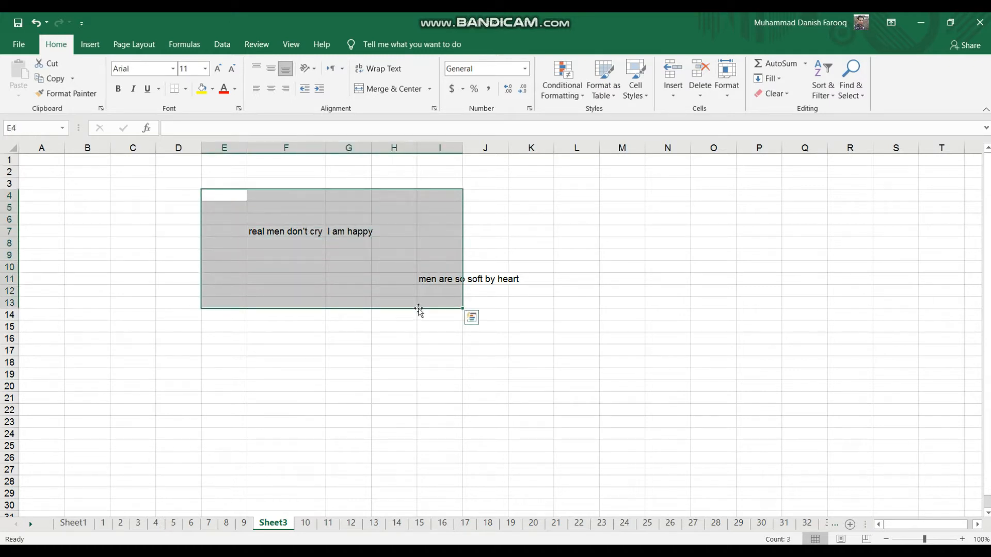
key("Delete")
left_click(349, 315)
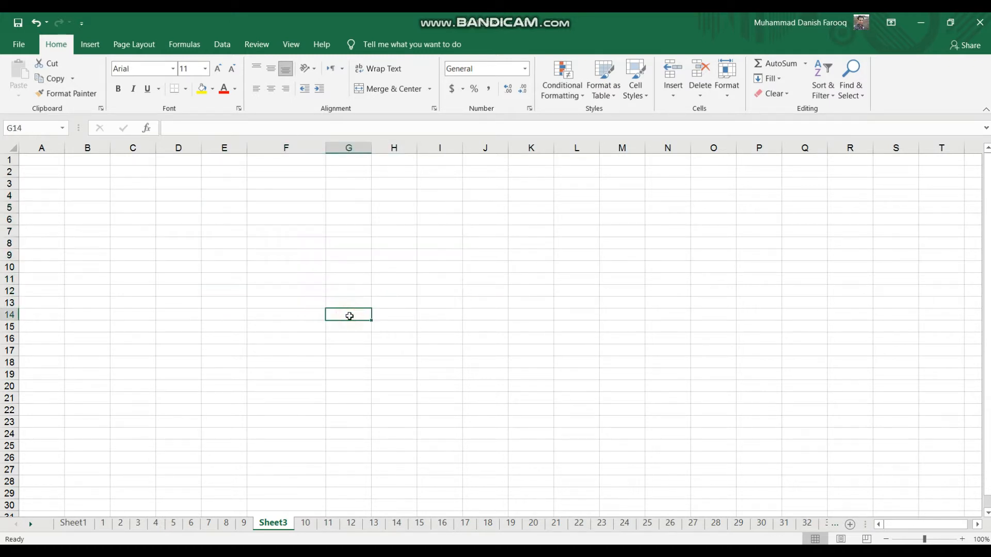
left_click(279, 230)
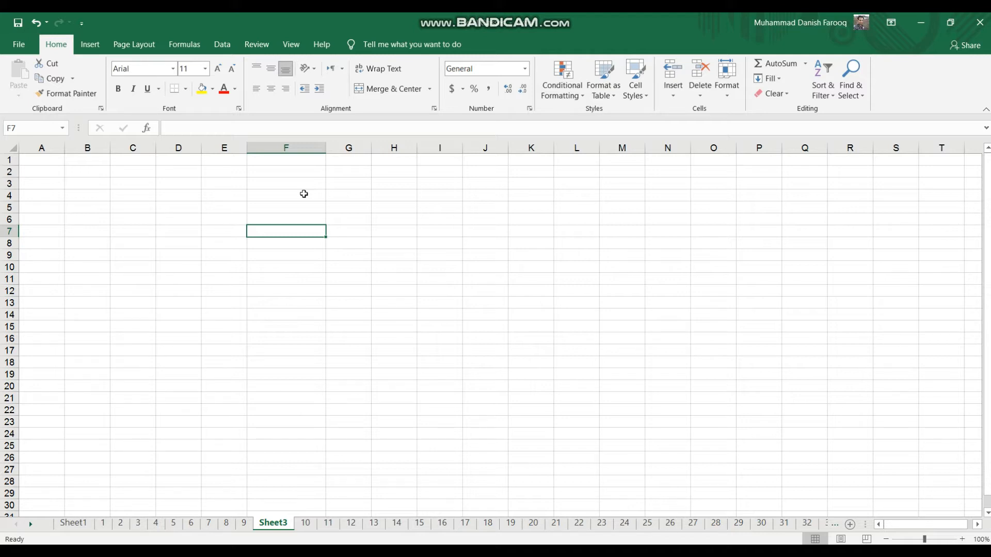
left_click(293, 264)
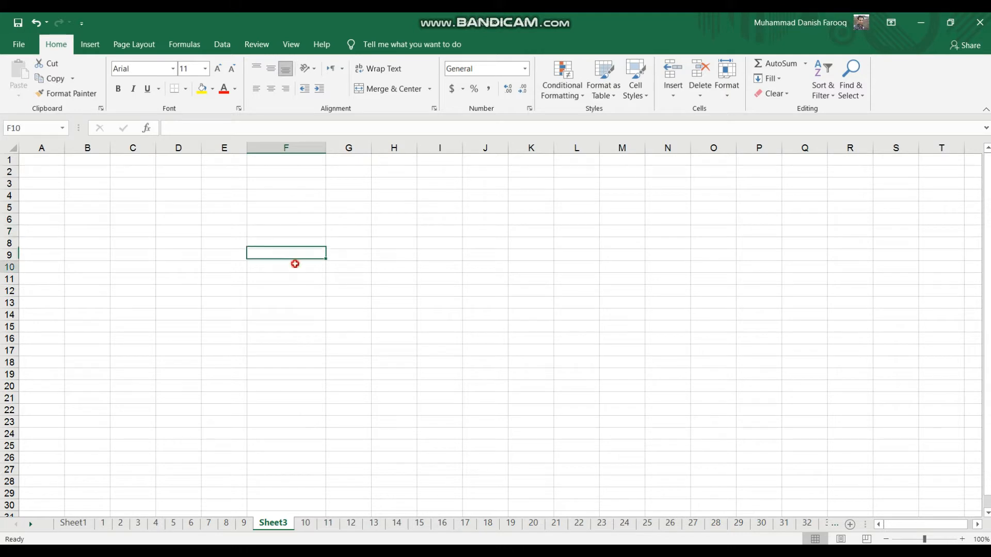
left_click(270, 196)
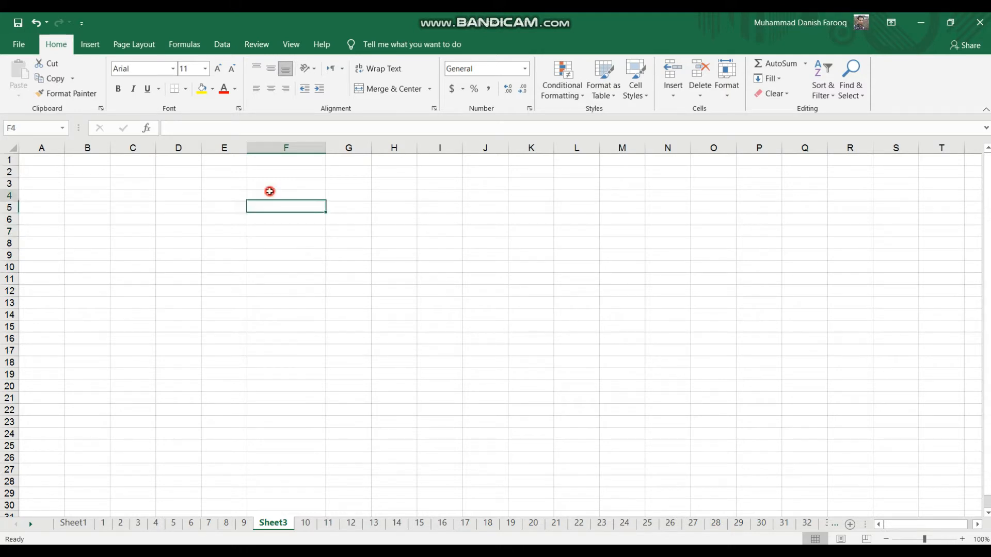
left_click(310, 257)
Enter the heading "sr #" in cell F6 and the number 0 in cell F7 below it.
left_click(303, 221)
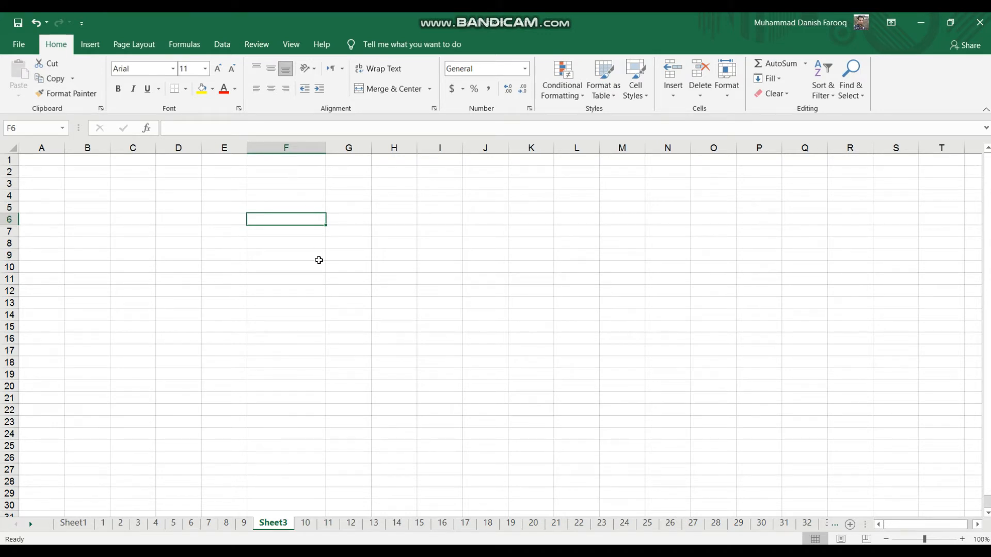
type("sr")
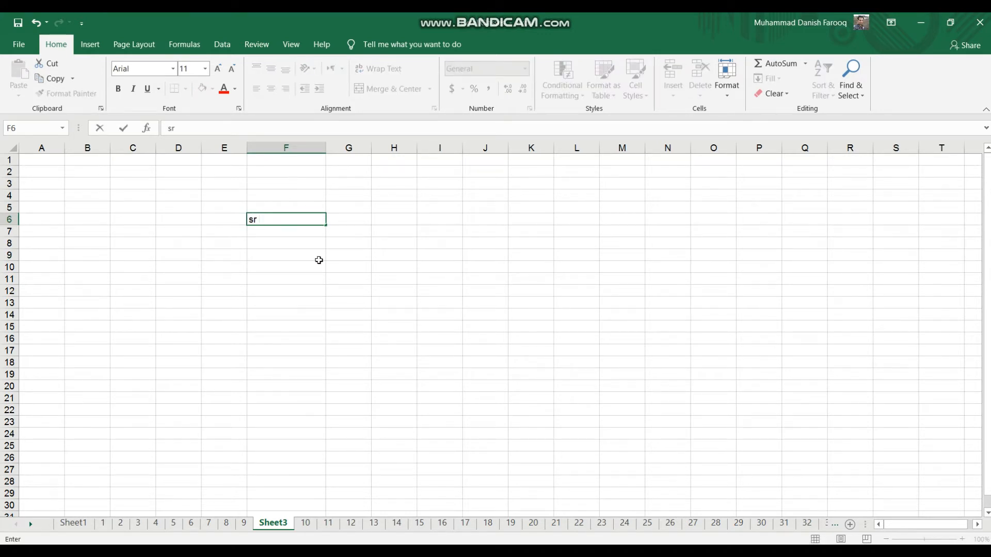
type(" #")
key("Return")
type("0")
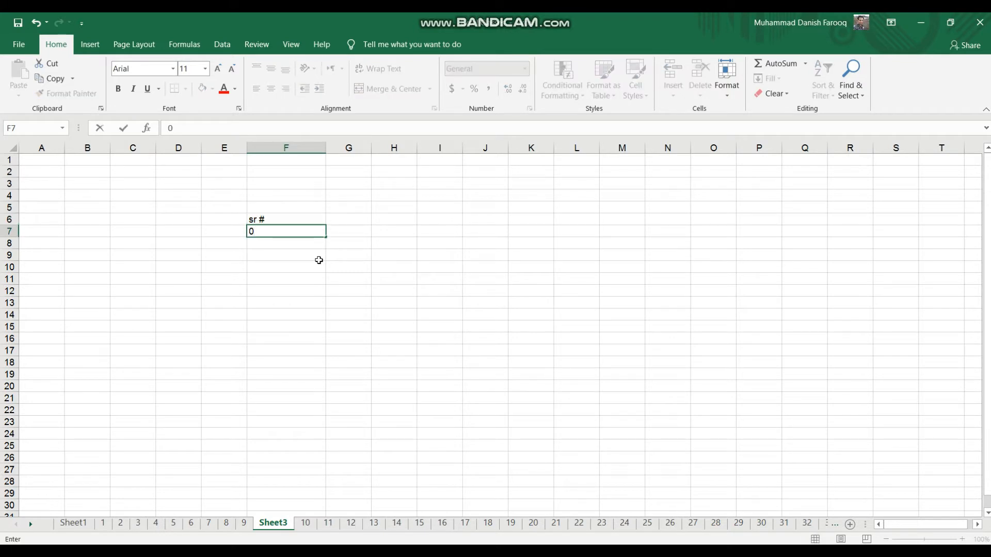
key("Tab")
Enter the column headings "name", "amount" and "remarks" in cells G6, H6 and I6.
type("name")
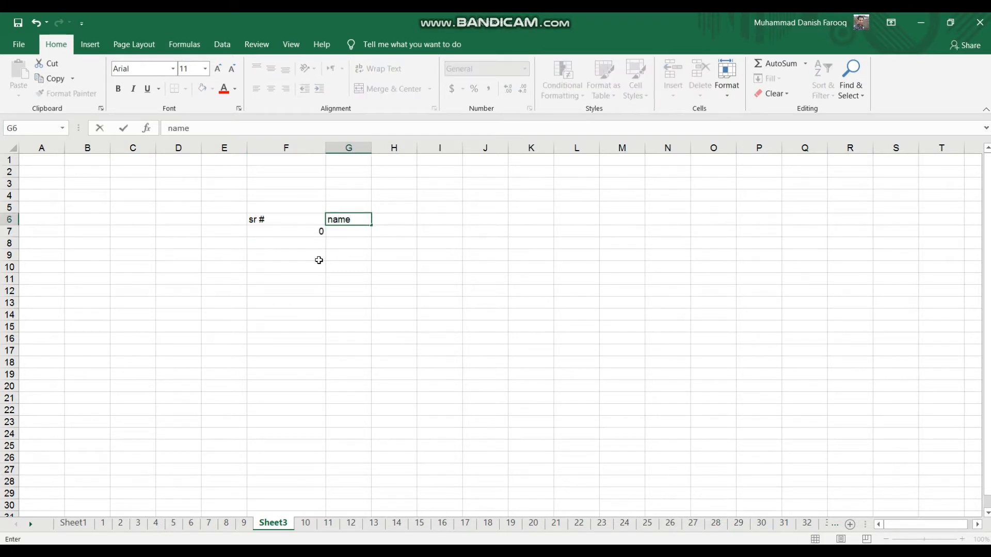
key("Tab")
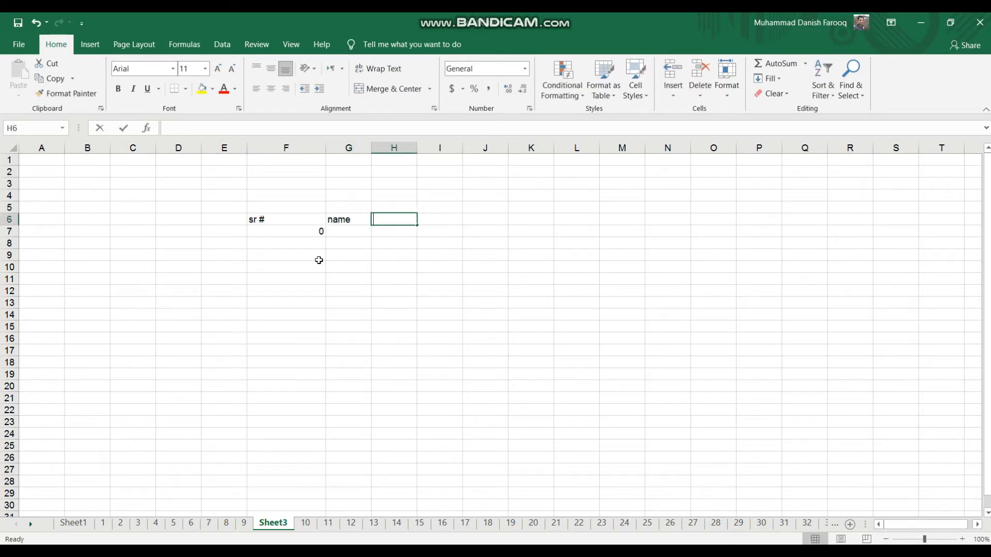
type("amount")
key("Tab")
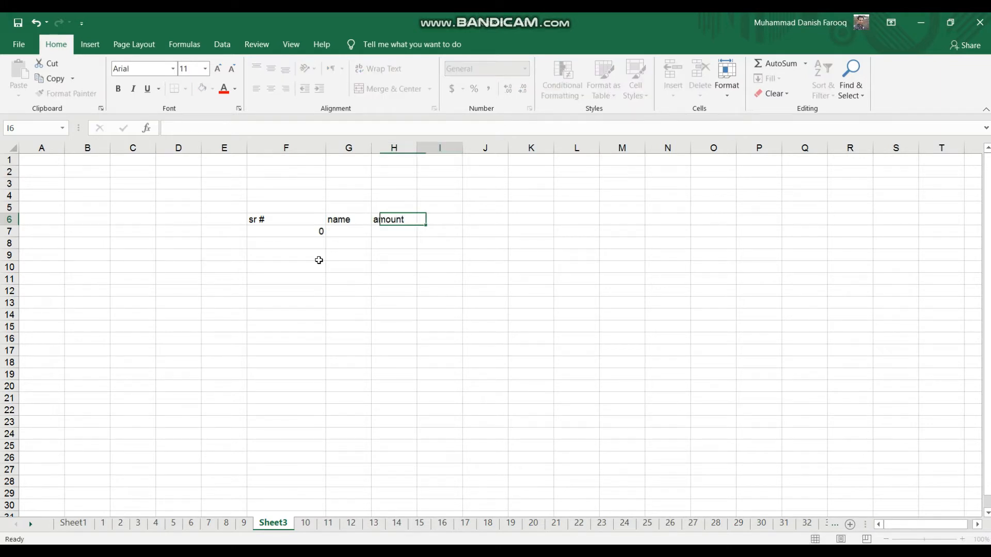
type("remarkd")
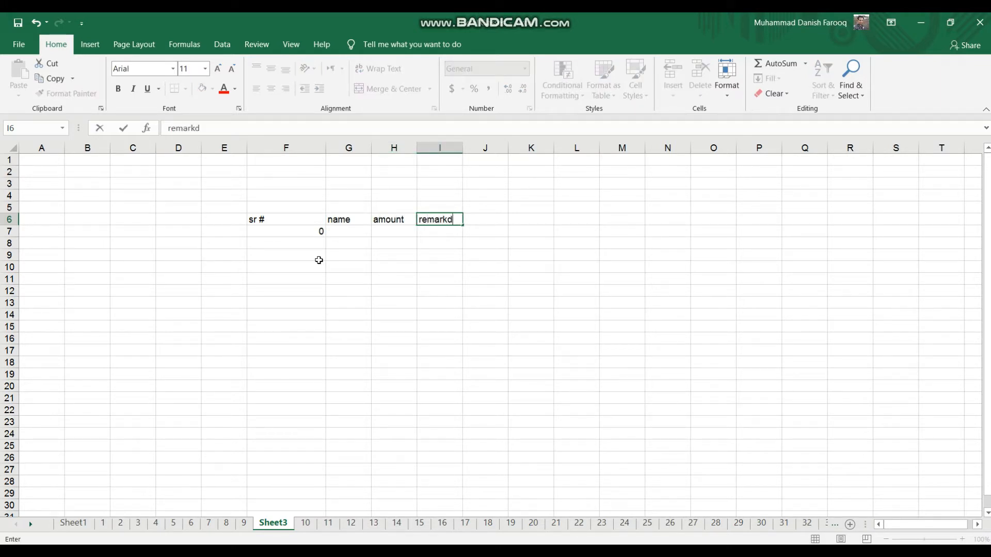
key("BackSpace")
type("s")
key("Return")
Replace the number in F7 with 1 and enter 2, 23 and 4 in cells F8 to F10.
key("Left")
key("Left")
key("Left")
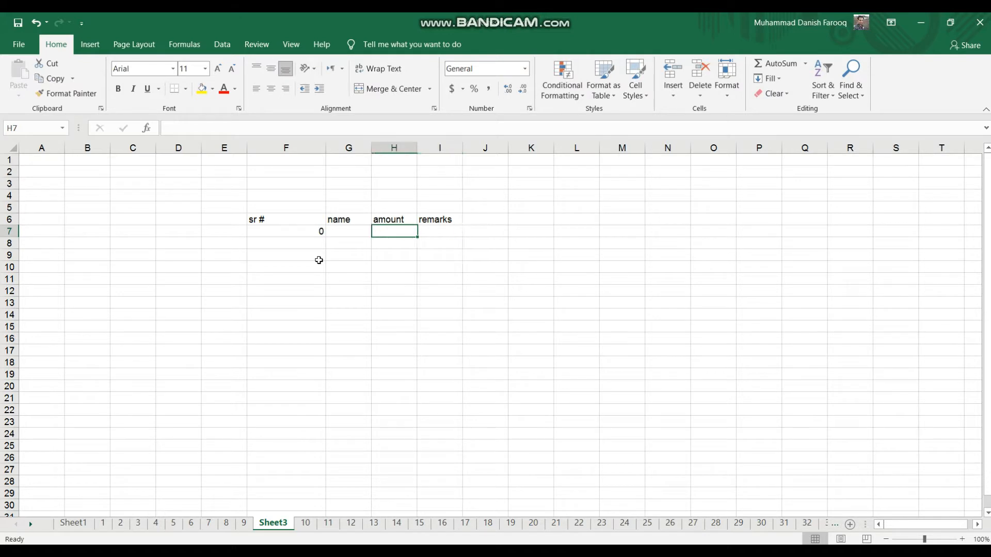
type("1")
key("Return")
type("2")
key("Return")
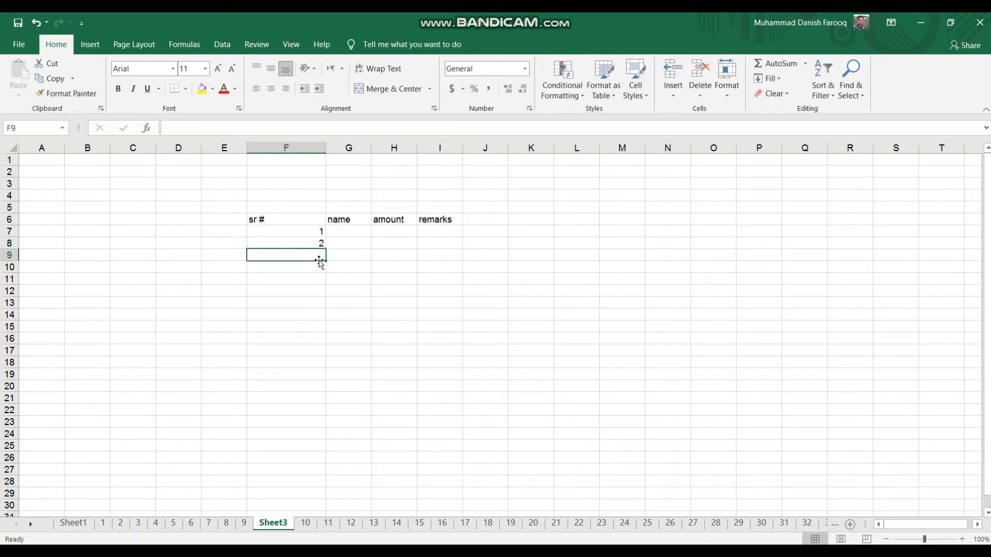
type("23")
key("Return")
type("4")
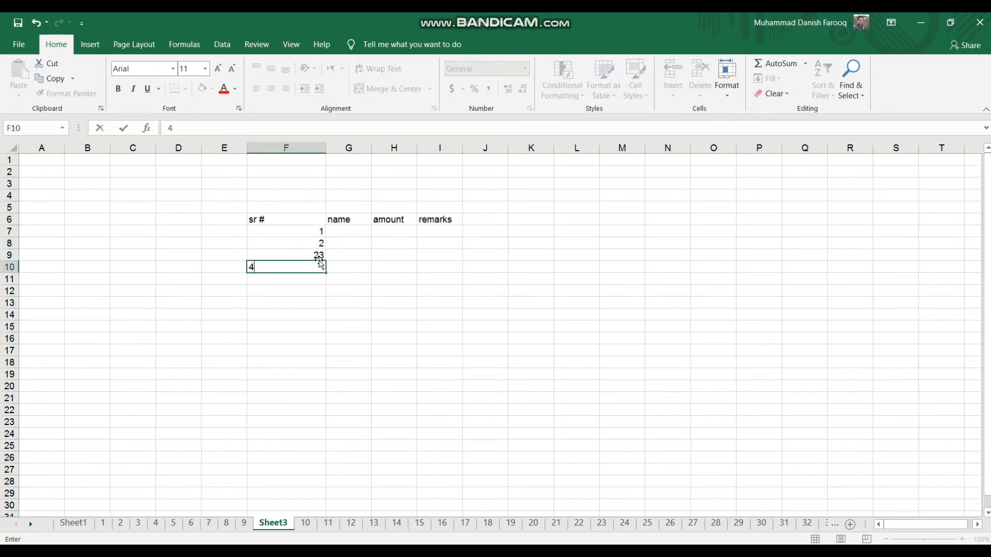
Correct the serial number in cell F9 to 3 and enter 5 in cell F11.
key("Up")
type("4")
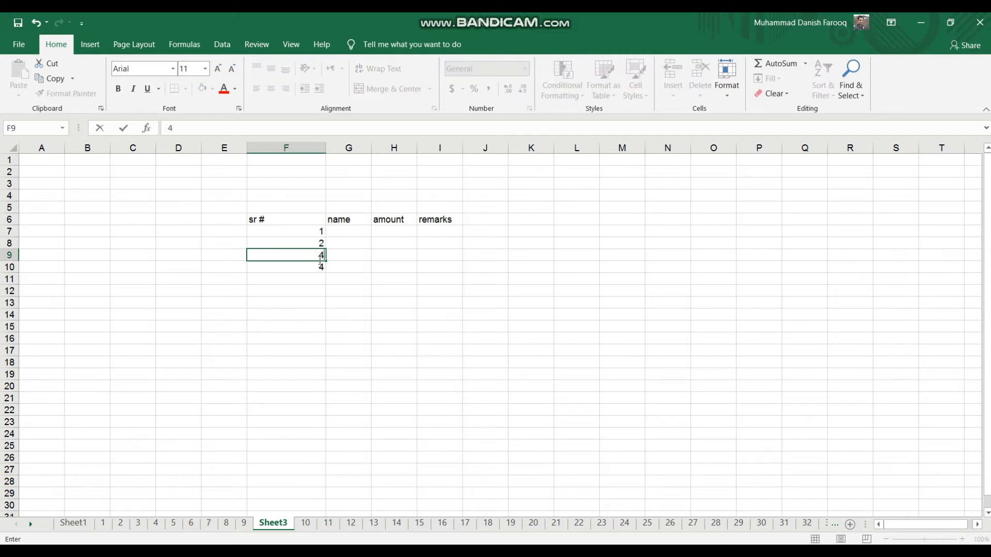
key("BackSpace")
type("3")
key("Return")
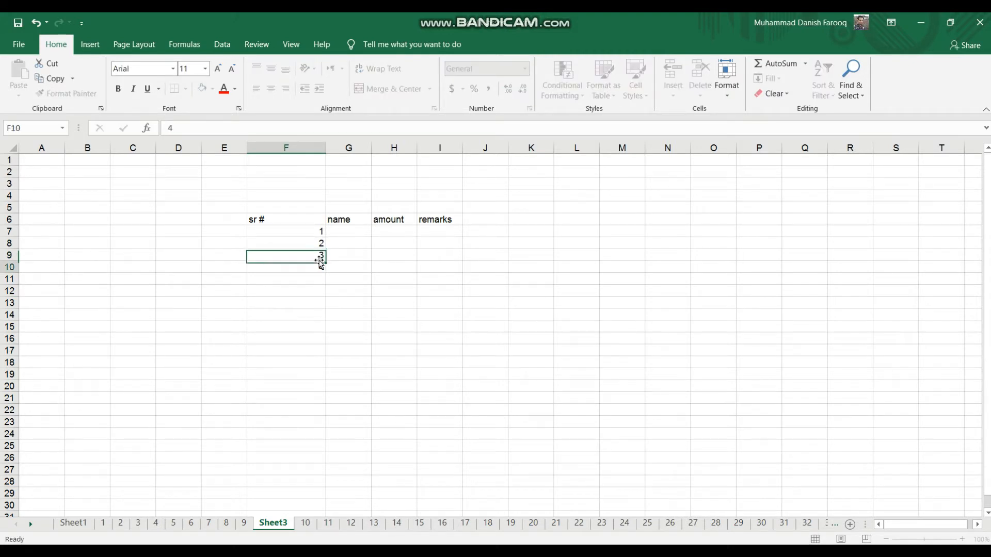
key("Return")
type("5")
key("ctrl+Return")
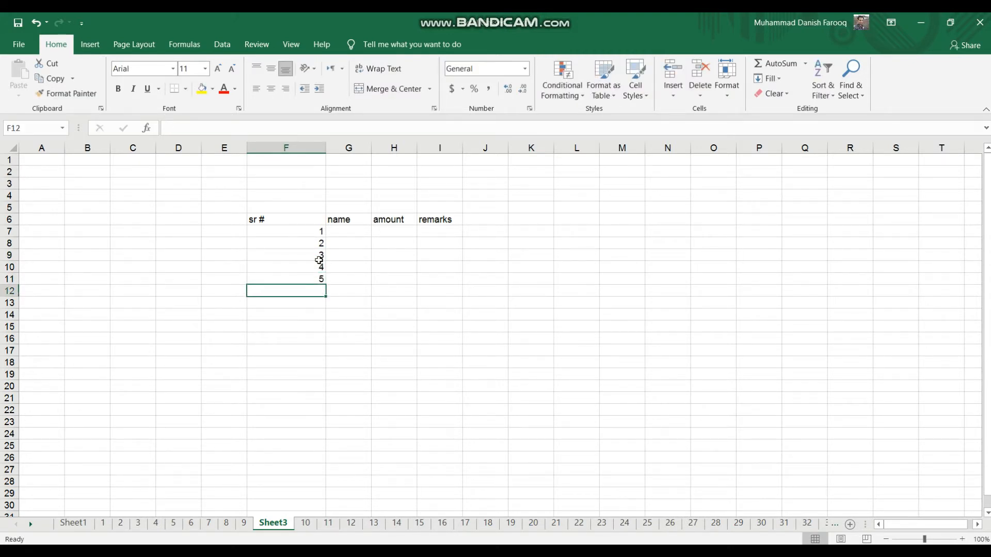
Fill the name column from G7 to G11 with the names of five people.
key("Right")
key("Up")
key("Up")
key("Up")
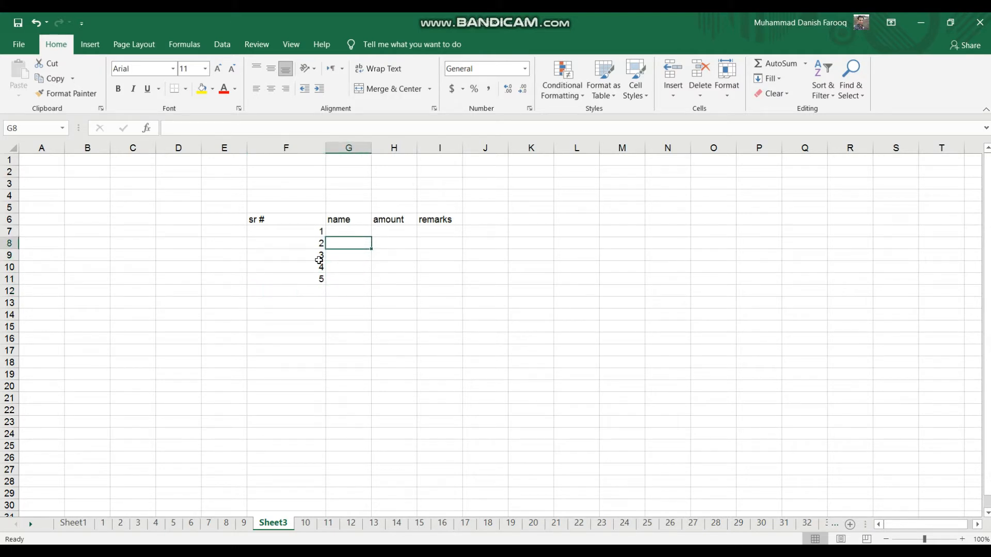
key("Up")
type("danish")
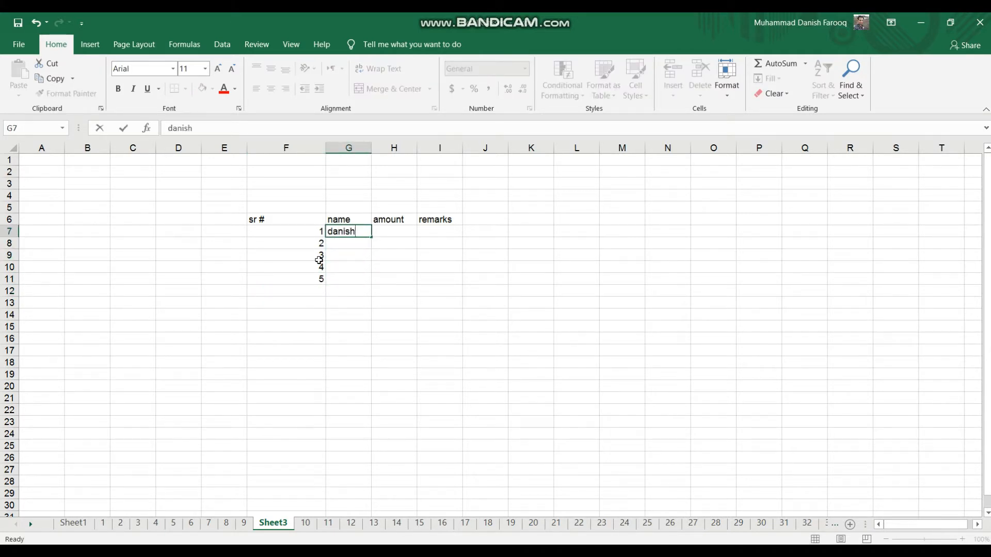
key("Return")
type("al")
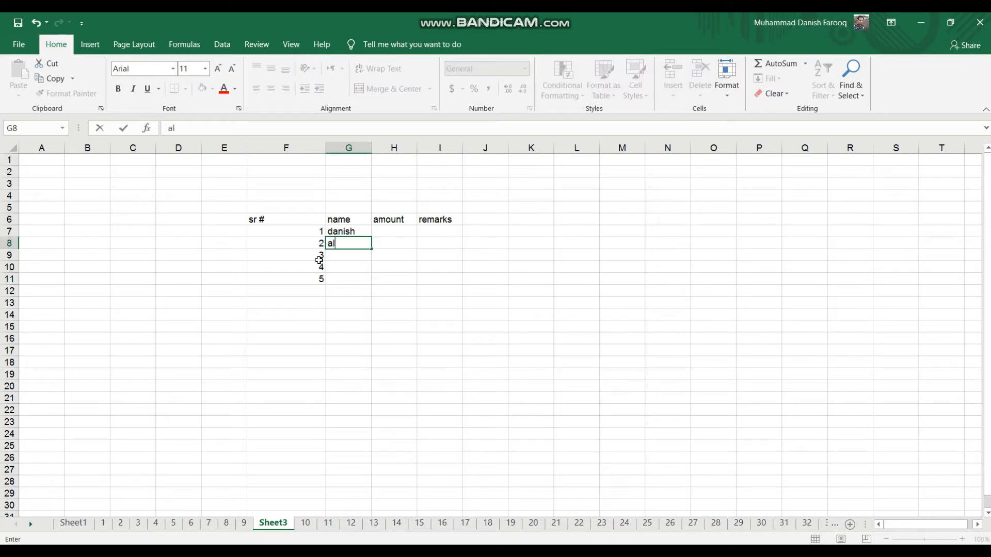
type("i riaz")
key("Return")
type("waseem")
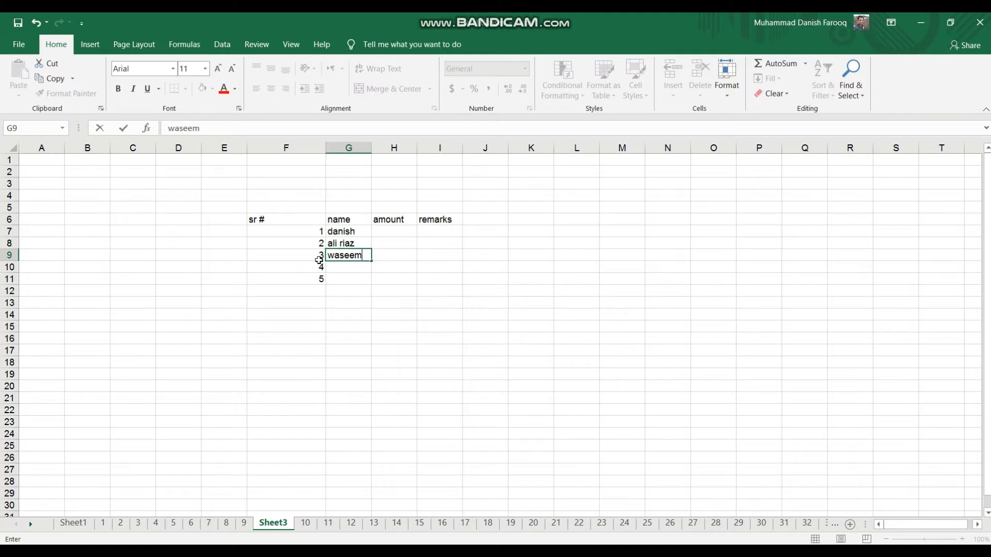
key("Return")
type("saleem")
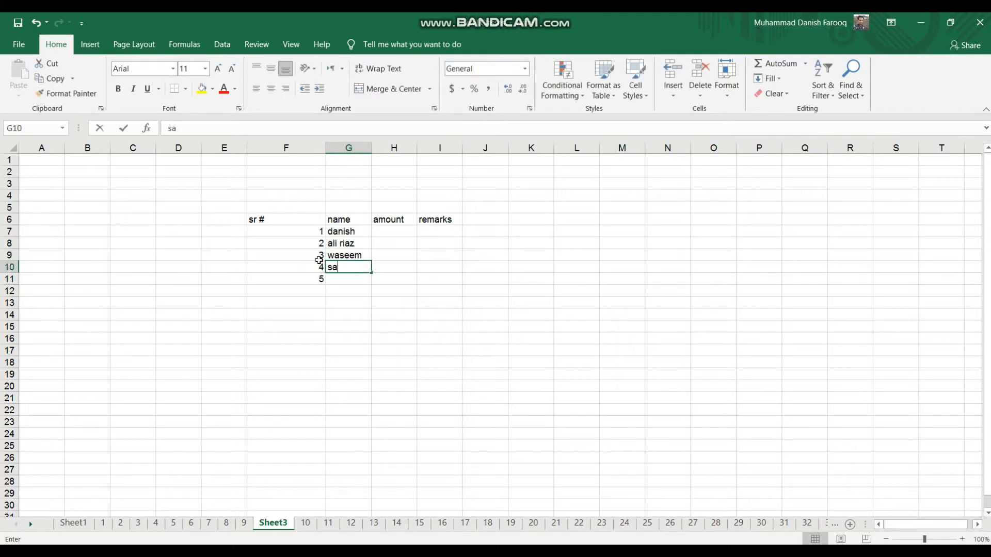
key("Return")
type("jav")
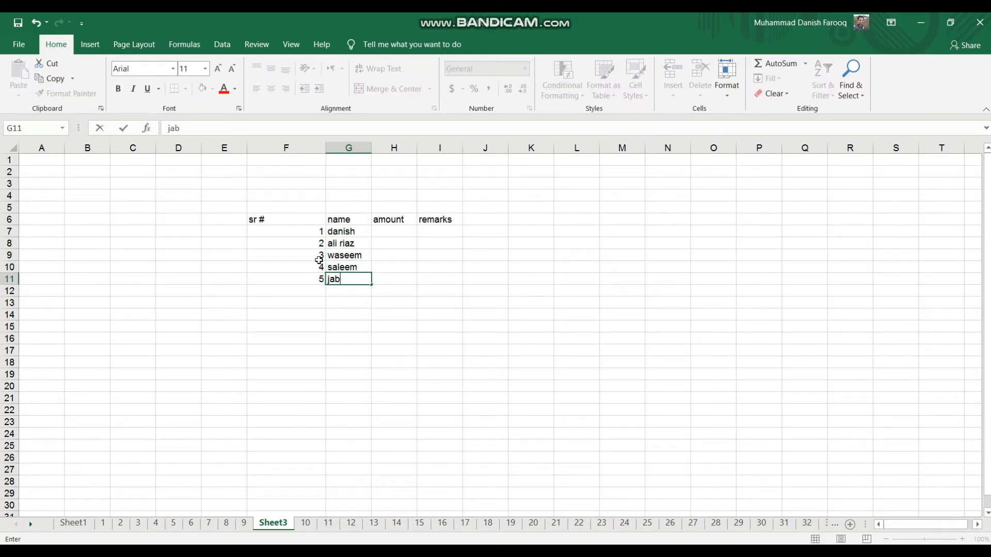
type("id")
key("Return")
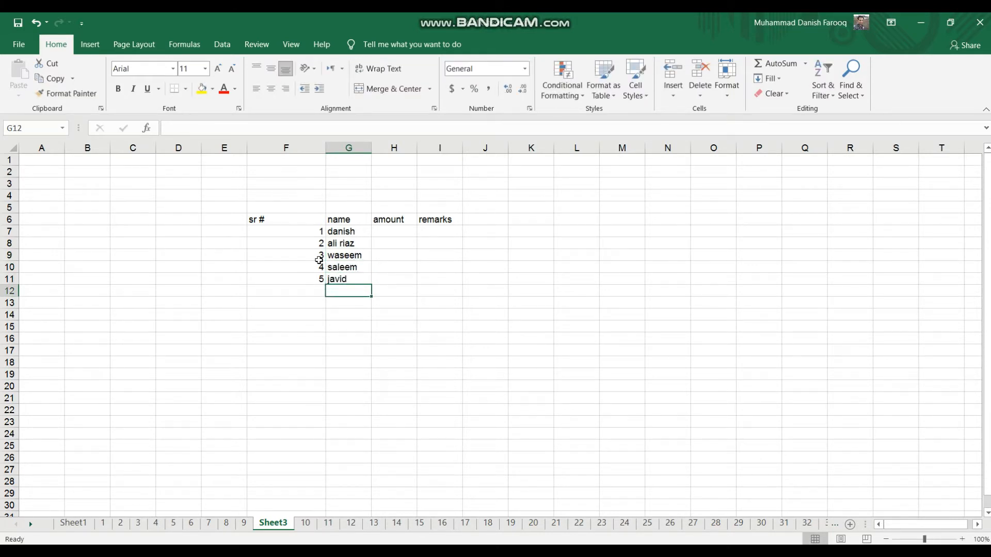
Enter the amounts 2000, 3000, 1000, 5000 and 6000 in cells H7 to H11 and select cell I7 under the remarks heading.
key("Right")
key("Up")
key("Up")
key("Up")
key("Up")
key("Up")
type("2000")
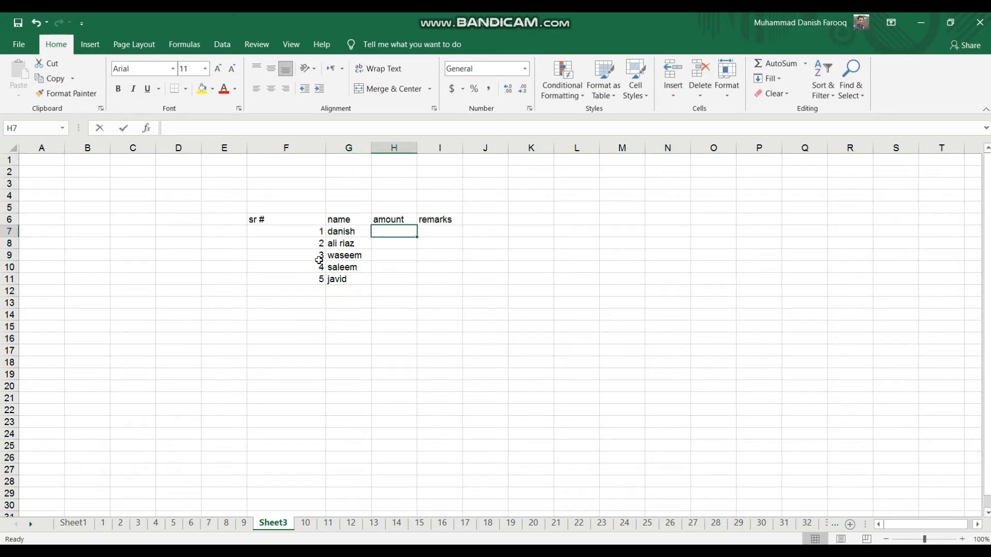
key("Return")
type("3000")
key("Return")
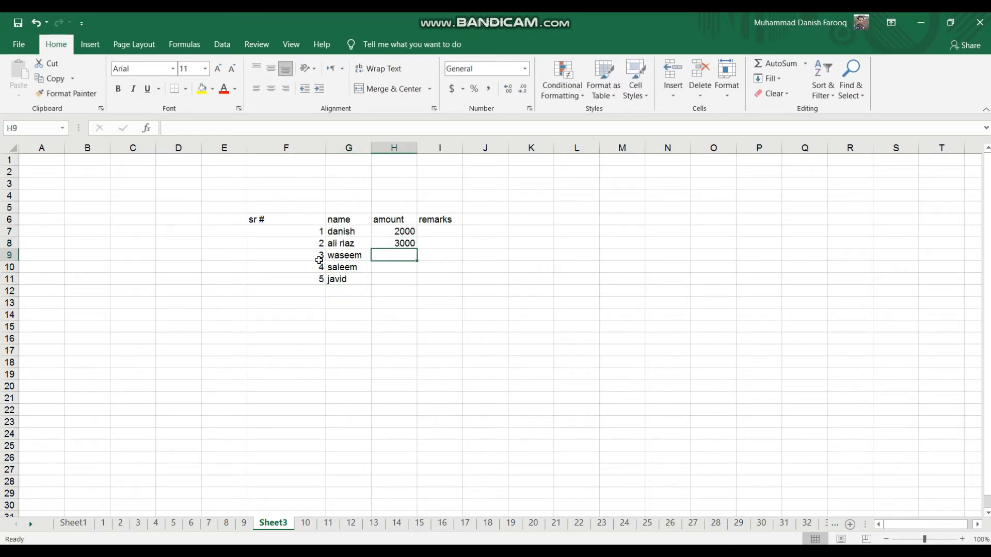
type("1000")
key("Return")
type("5000")
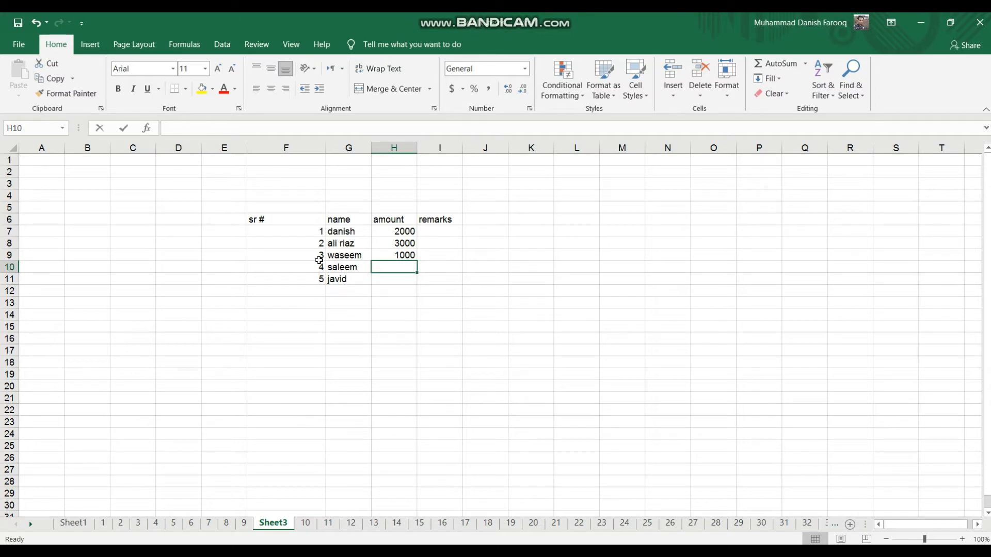
key("Return")
type("6000")
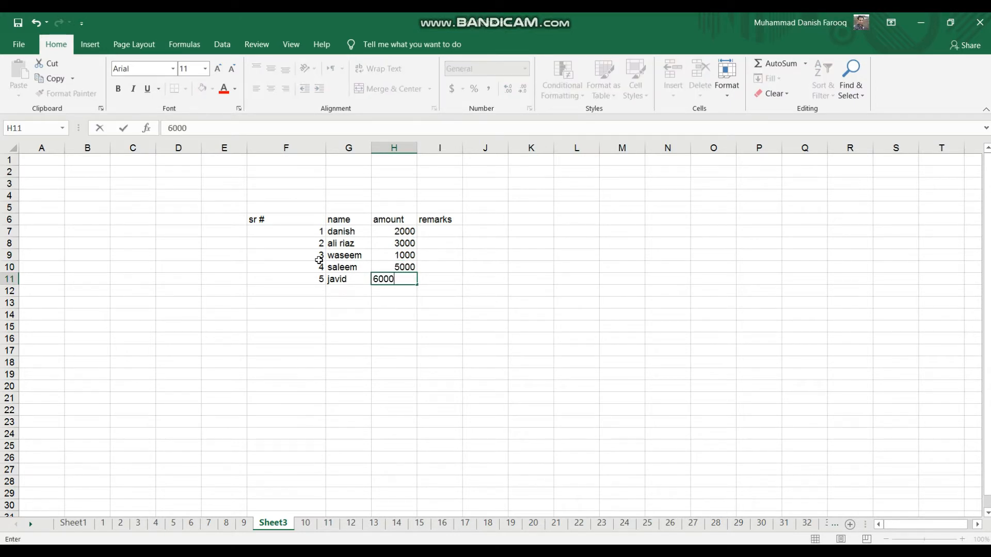
key("Return")
left_click(442, 228)
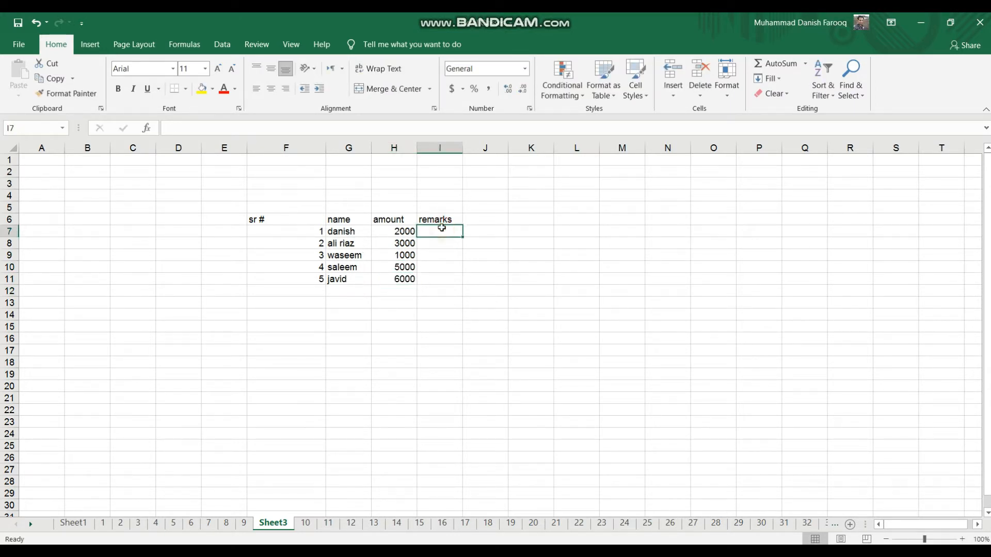
Enter "good" in cells I7 and I8, and fill the remark from I7 down to I11.
type("good")
key("Return")
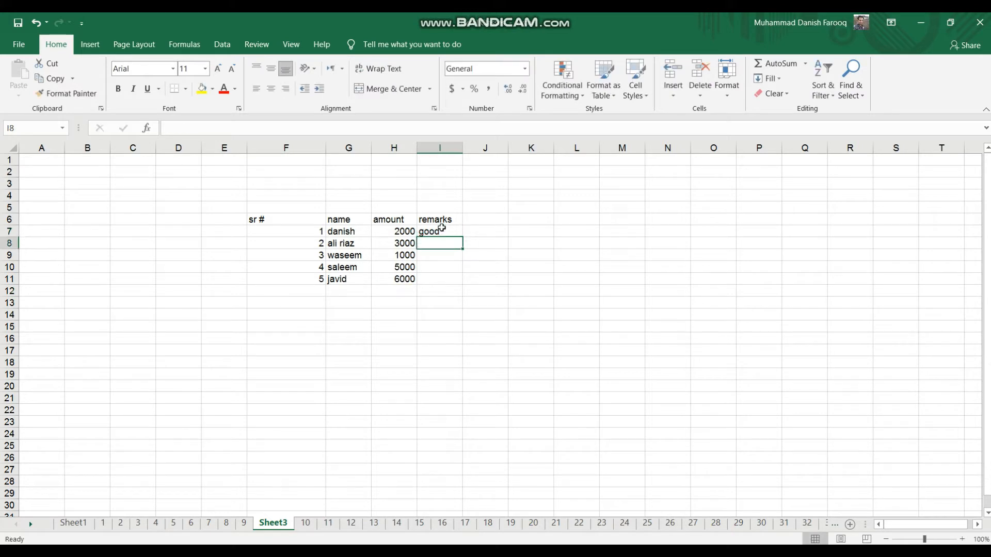
type("good")
key("Return")
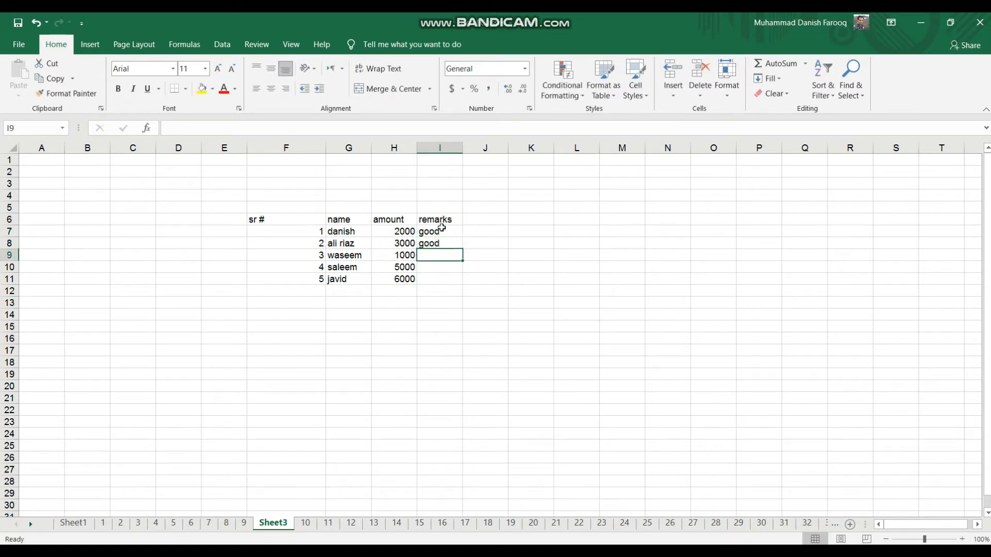
key("Up")
key("Up")
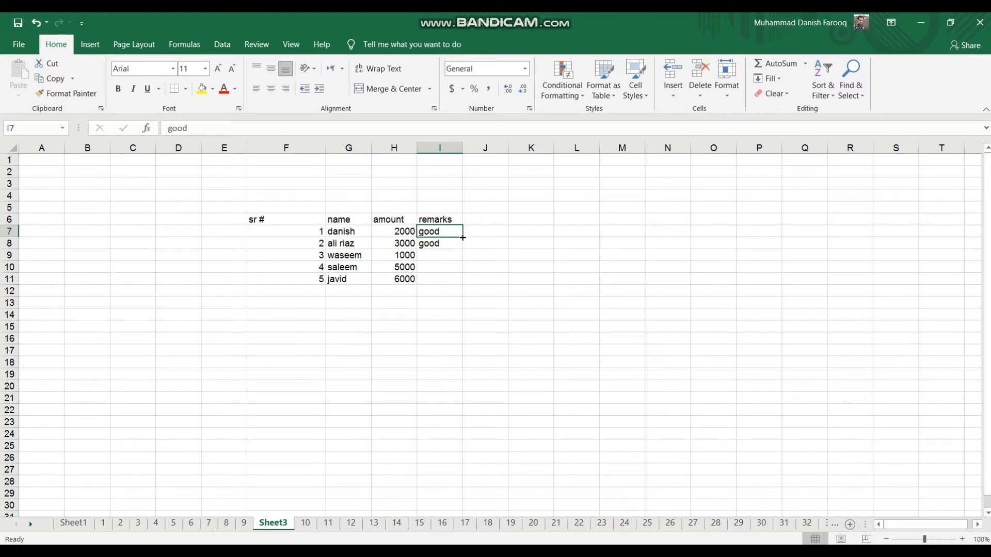
left_click_drag(463, 238, 466, 281)
left_click(531, 284)
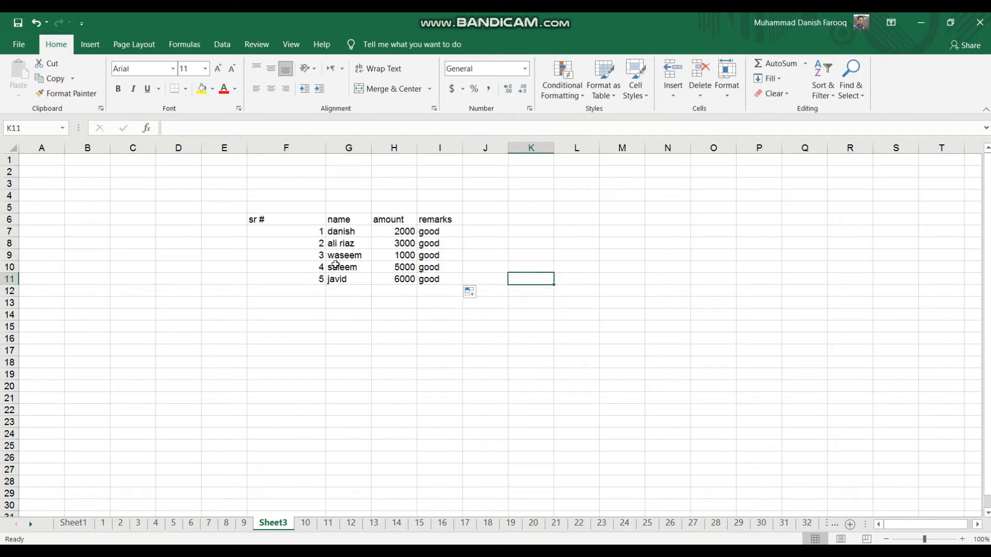
Center the table F6:I11 horizontally and vertically, and fit the width of column F to its contents.
left_click_drag(266, 221, 463, 281)
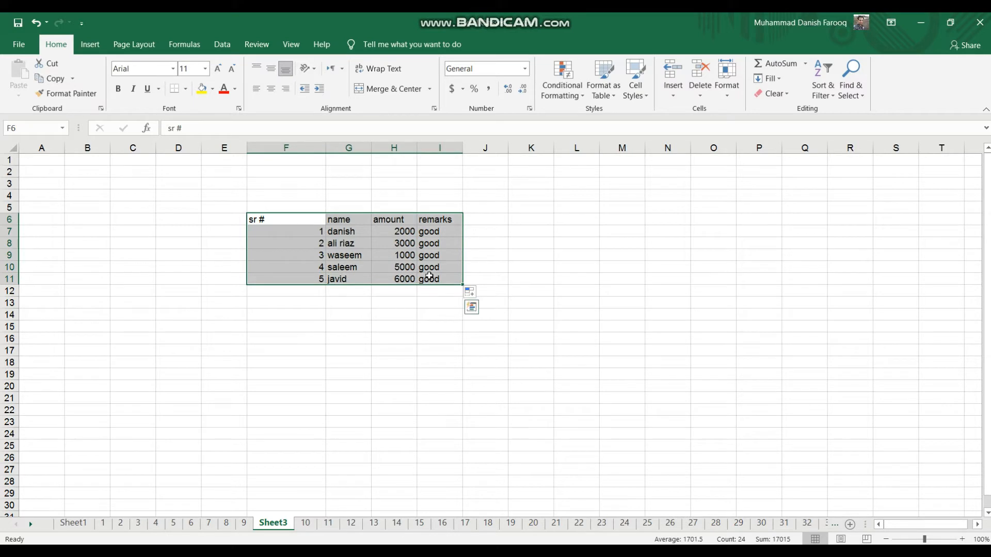
left_click(271, 69)
left_click(270, 89)
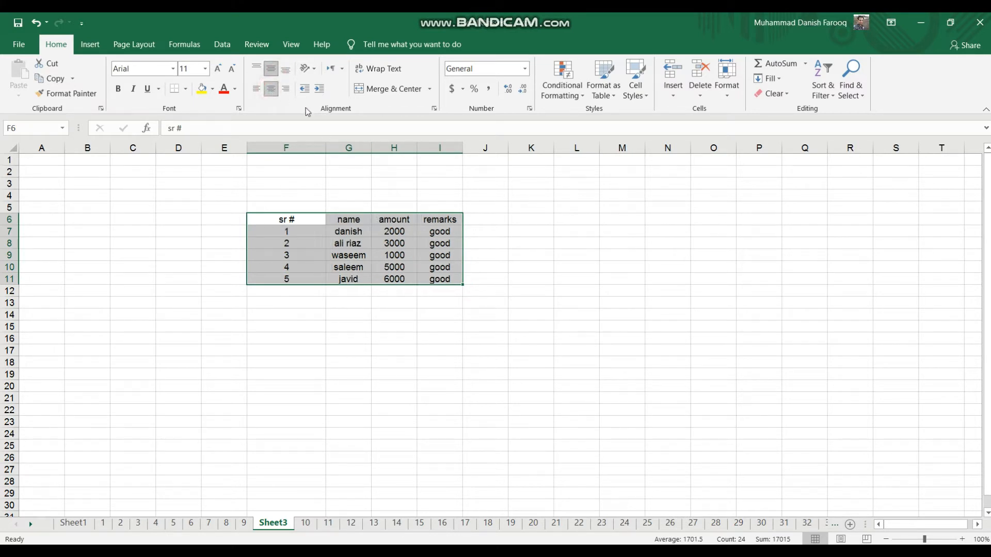
double_click(326, 149)
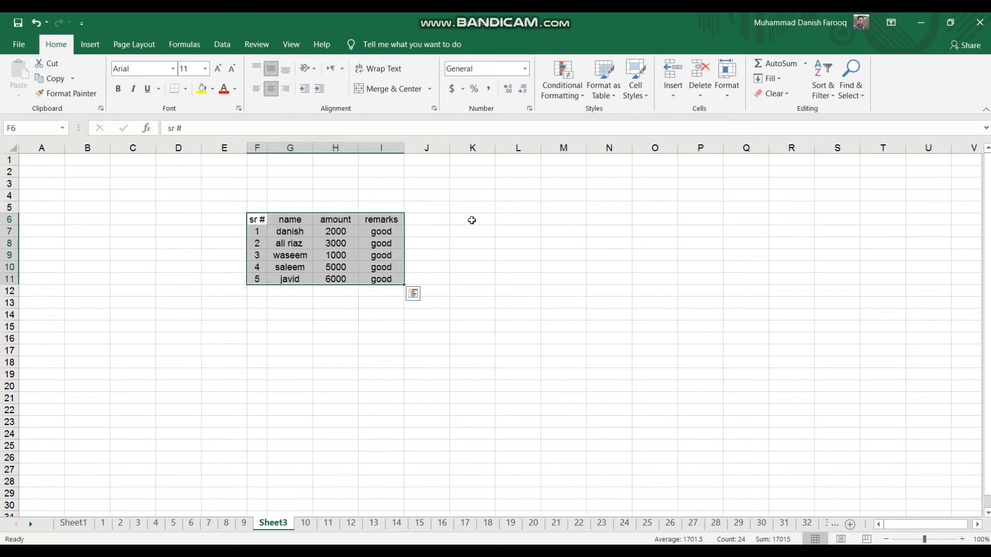
left_click(472, 220)
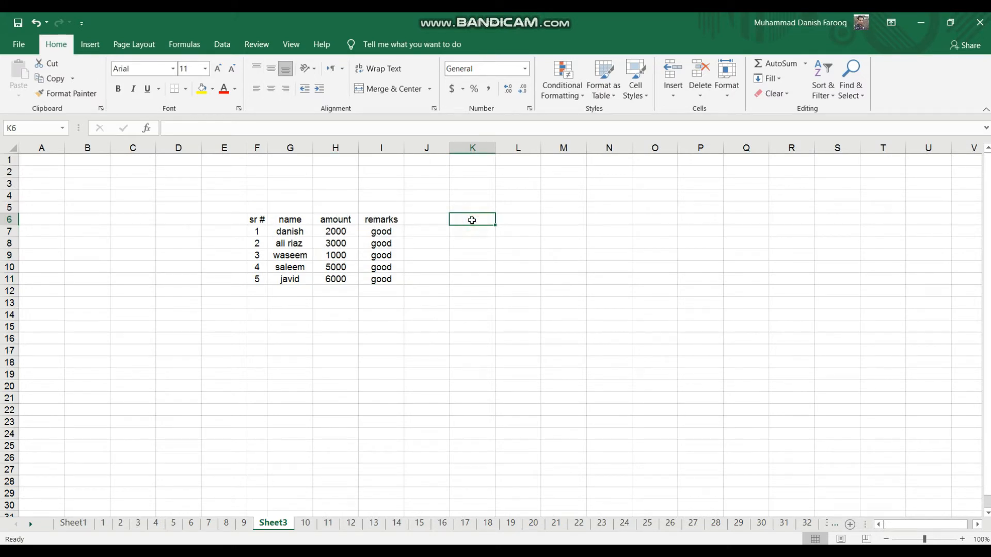
left_click(505, 300)
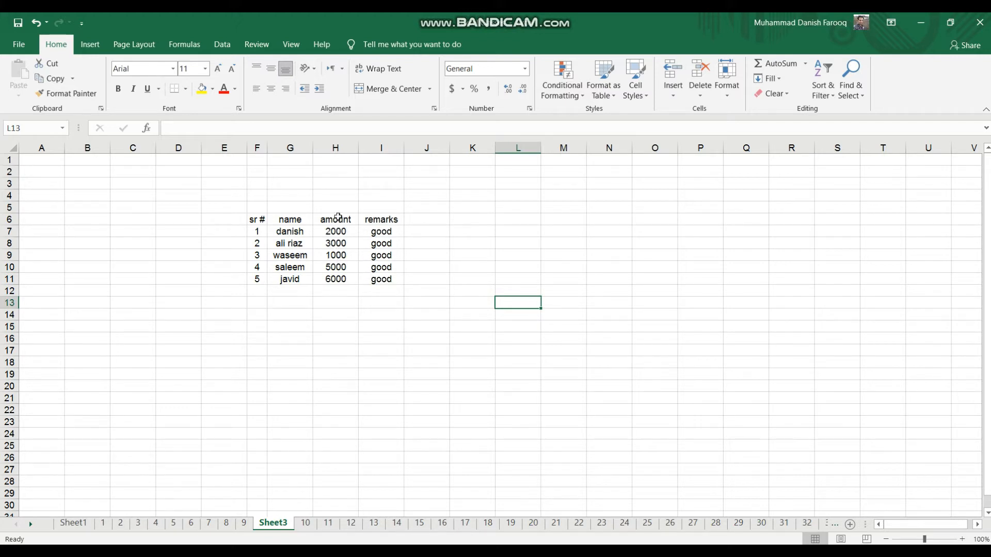
left_click(454, 293)
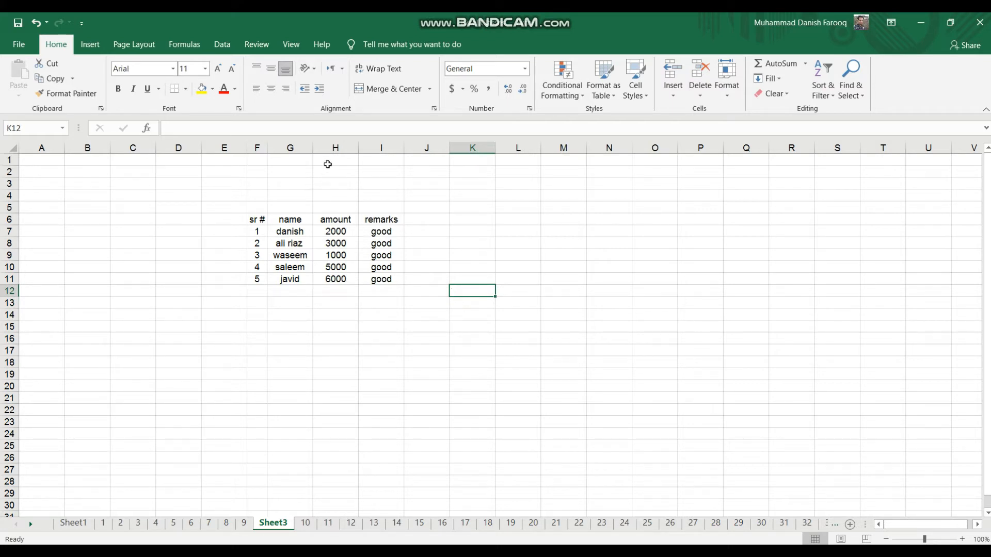
Insert two blank columns between the name and amount columns.
left_click(329, 147)
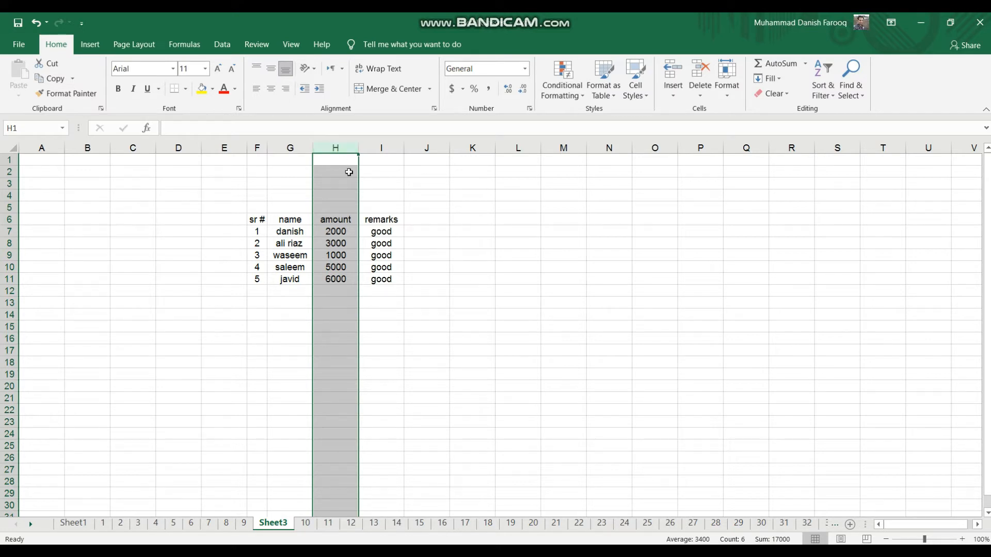
left_click(400, 197)
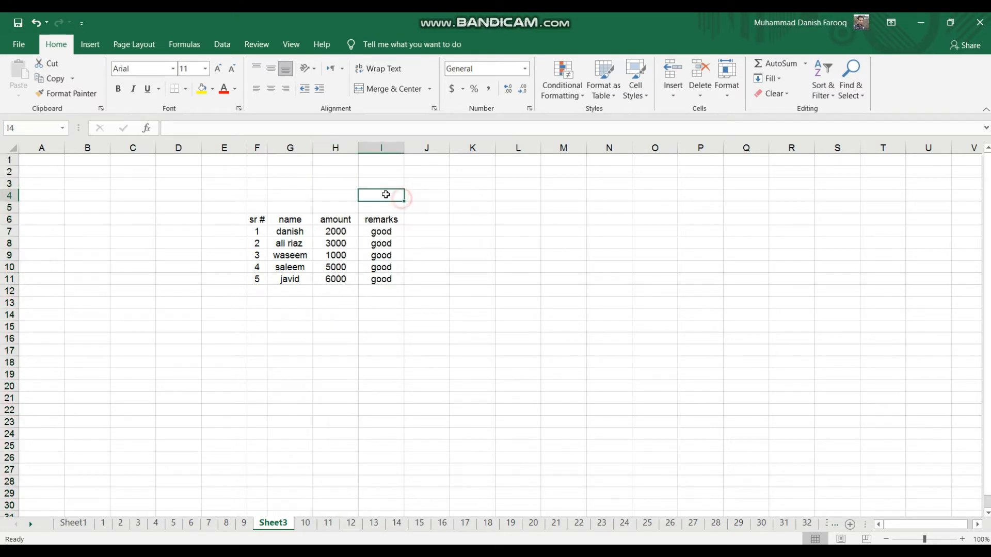
left_click(338, 148)
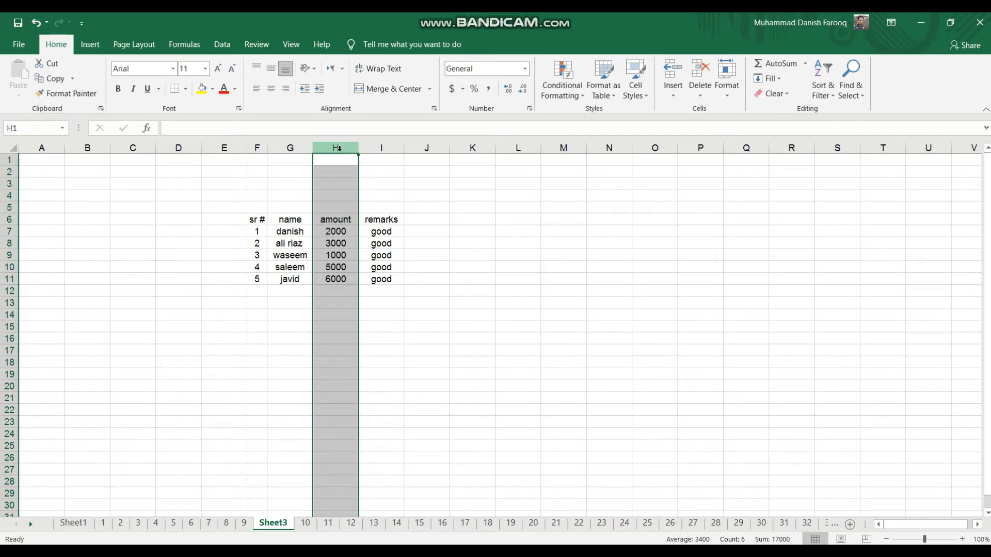
right_click(339, 149)
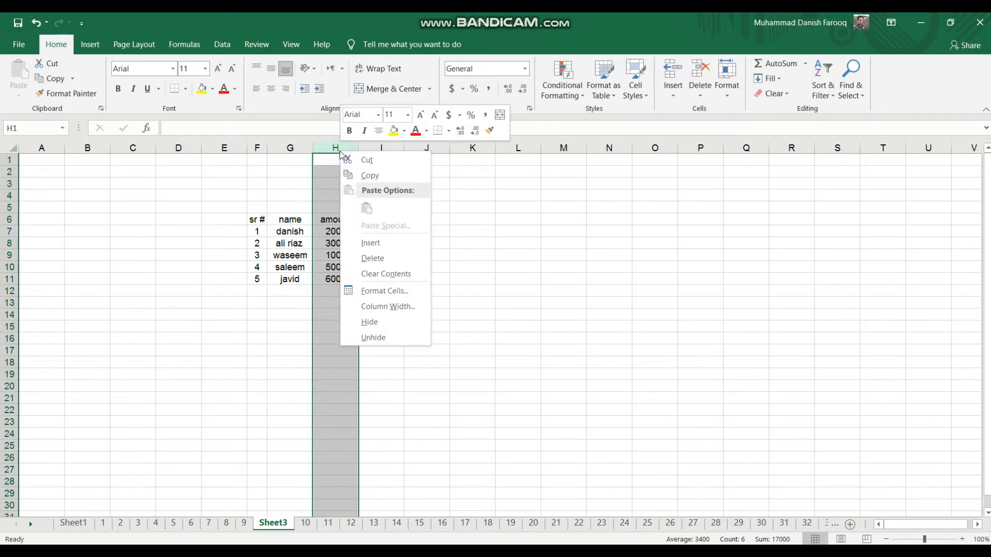
left_click(386, 244)
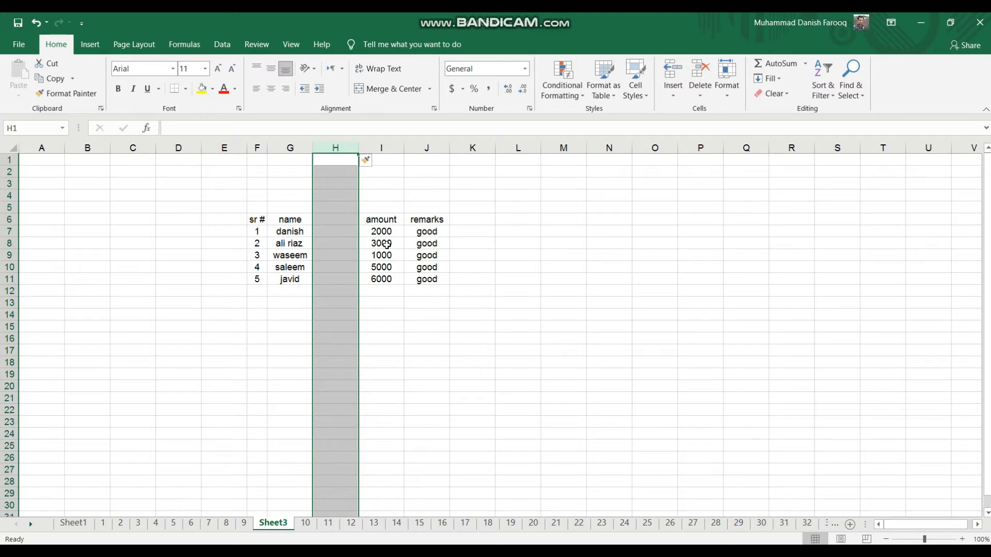
key("ctrl+shift+plus")
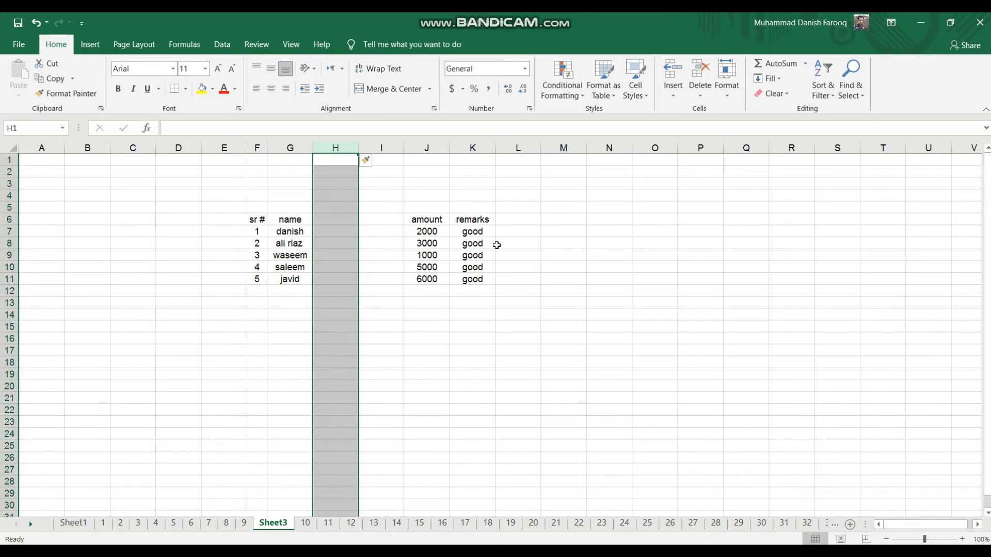
left_click(516, 293)
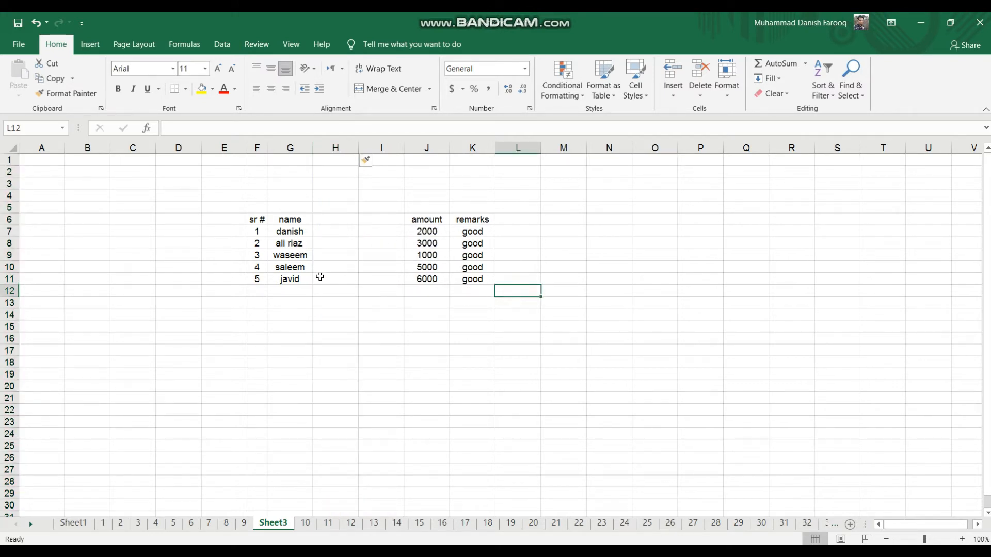
Insert a blank row at row 9, between serial numbers 2 and 3.
left_click(8, 255)
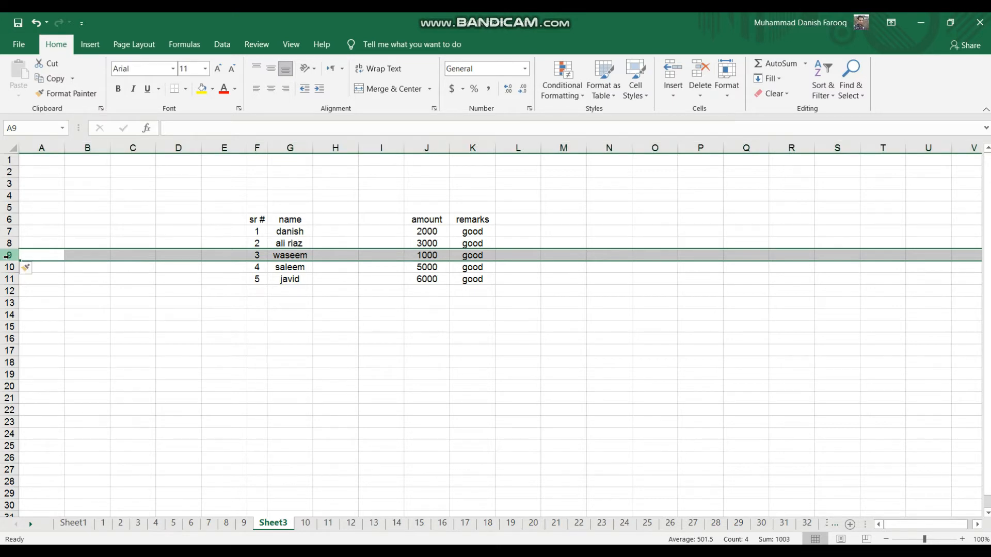
key("ctrl+shift+plus")
left_click(183, 316)
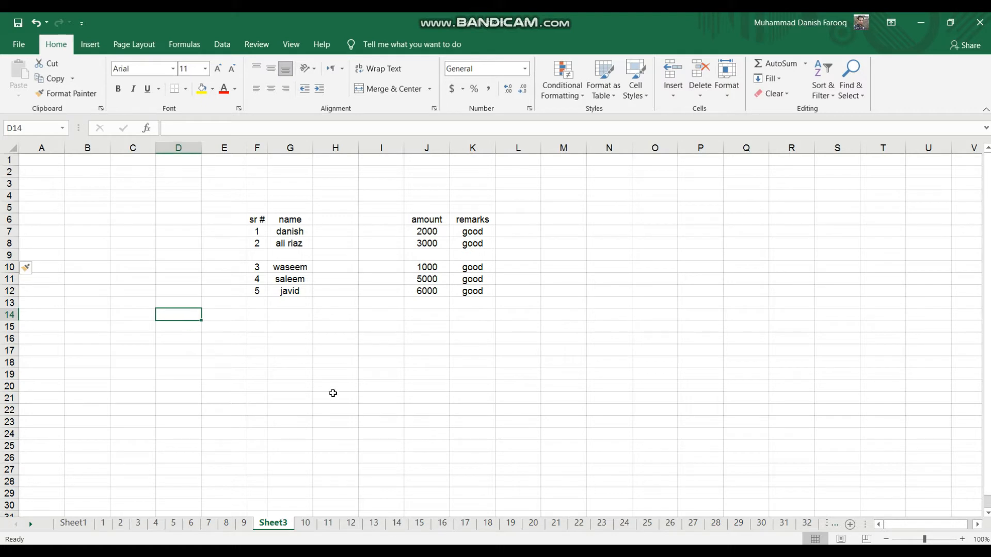
left_click(352, 396)
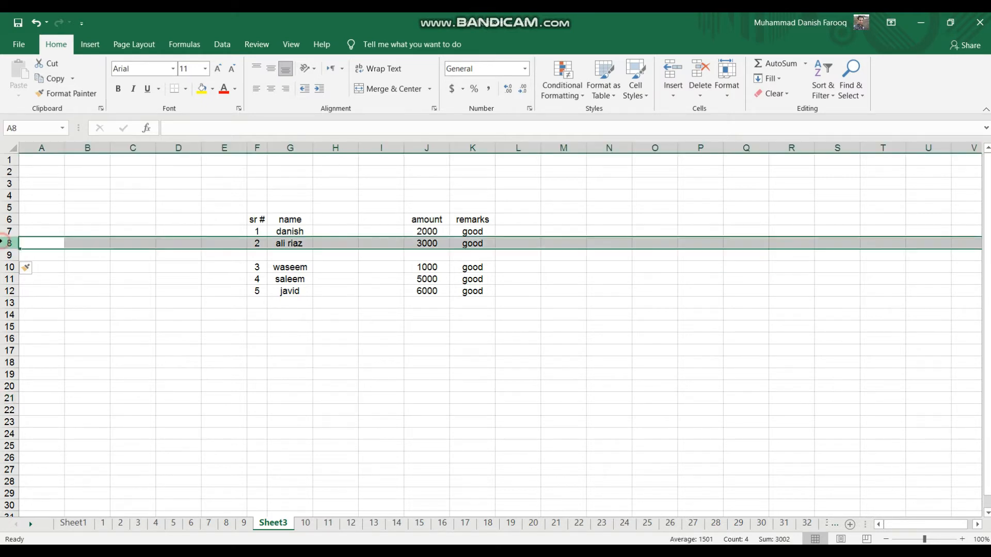
Select the whole of row 8, column H and row 11 in turn, and clear the selection.
left_click(3, 242)
left_click(340, 145)
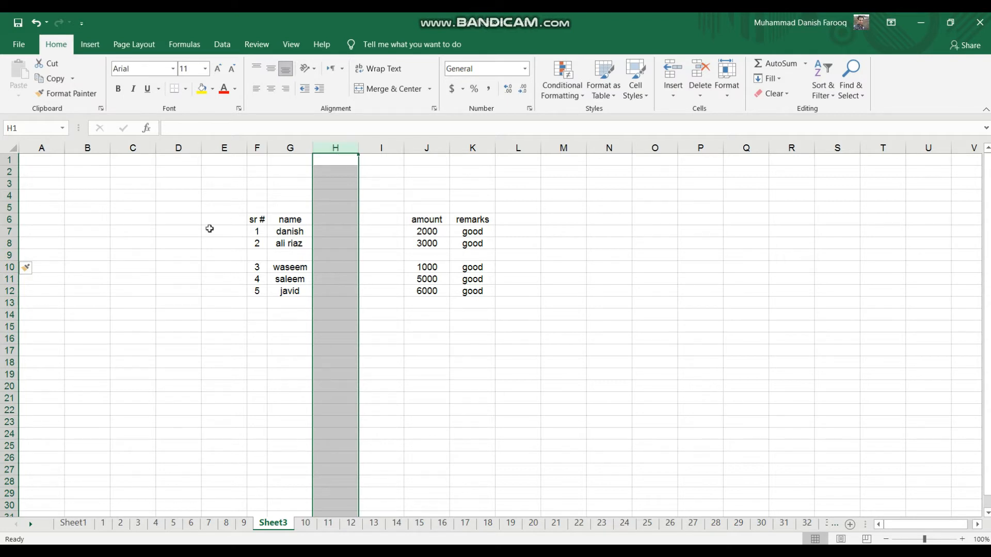
left_click(187, 237)
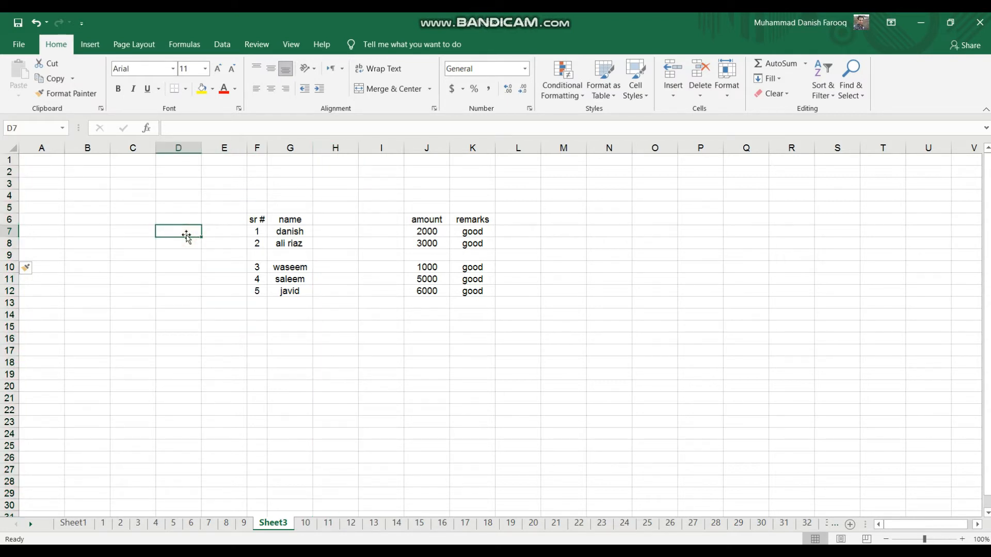
left_click(191, 280)
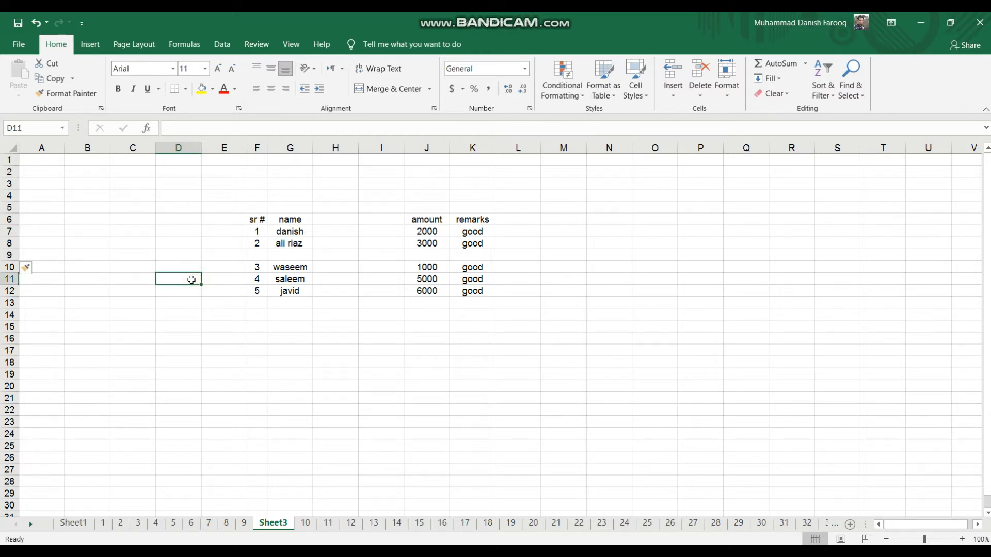
key("shift+space")
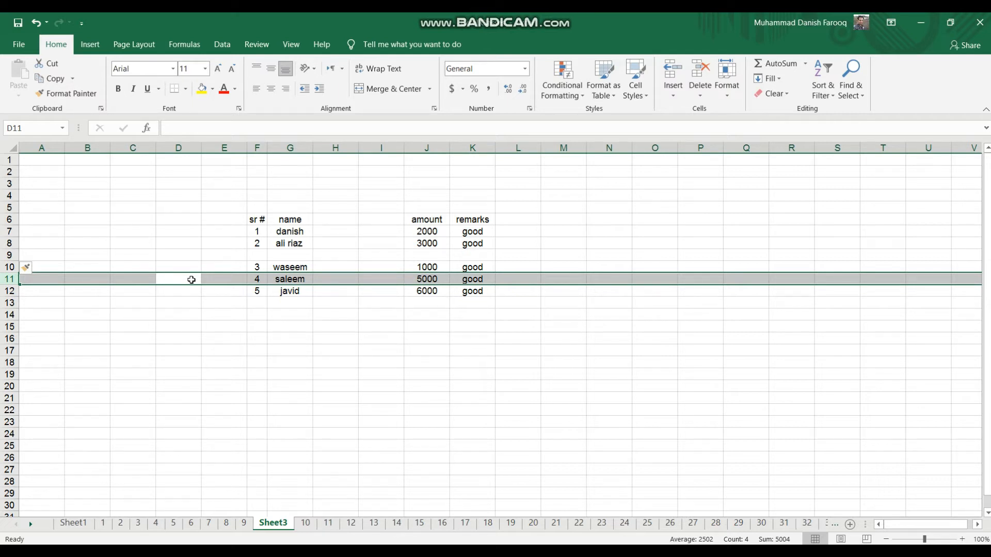
left_click(219, 325)
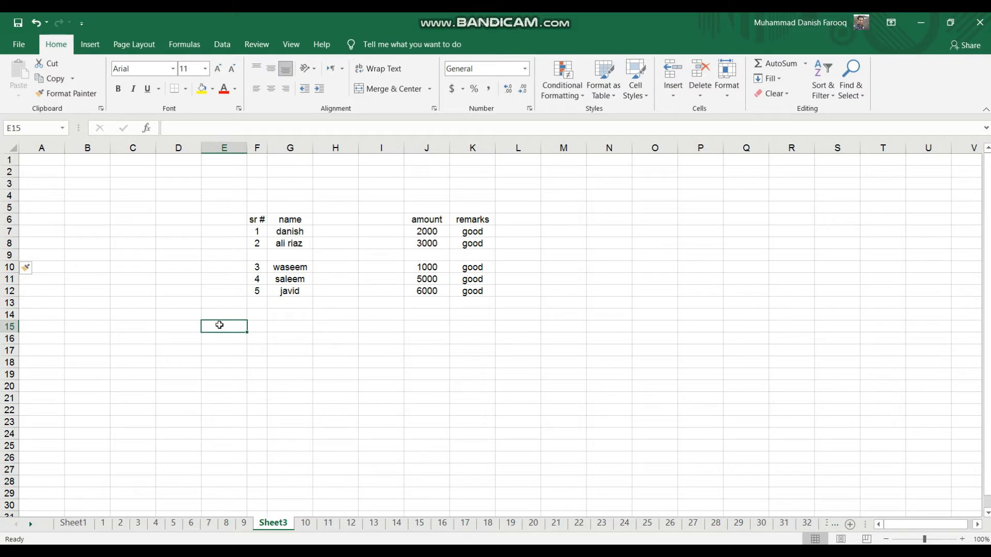
left_click(252, 375)
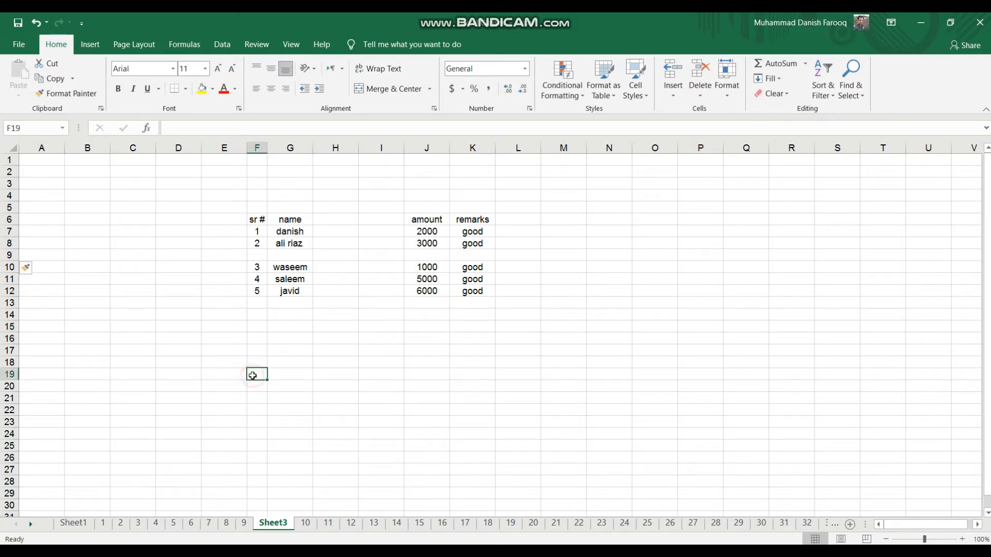
Delete the blank row 9 between serial numbers 2 and 3.
left_click(4, 255)
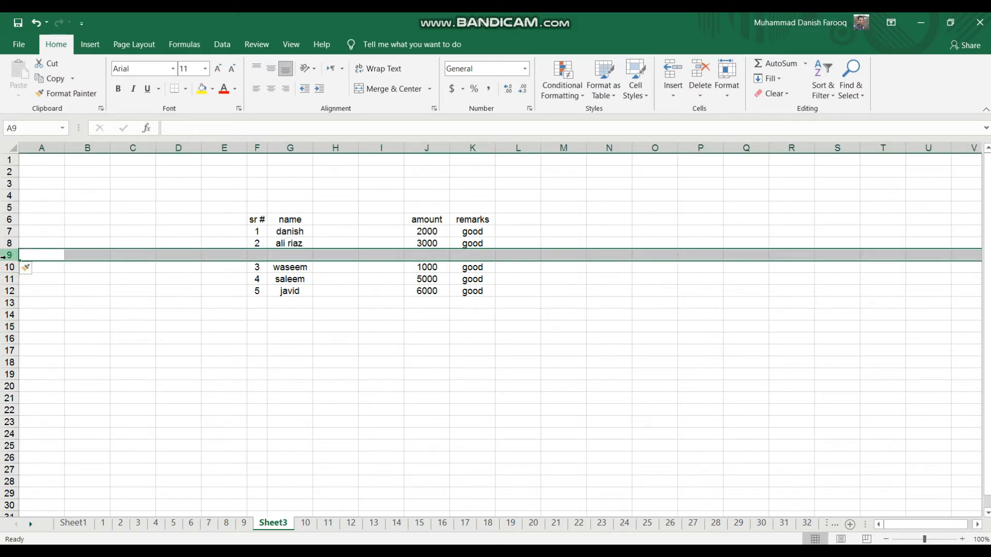
key("ctrl+minus")
left_click(292, 327)
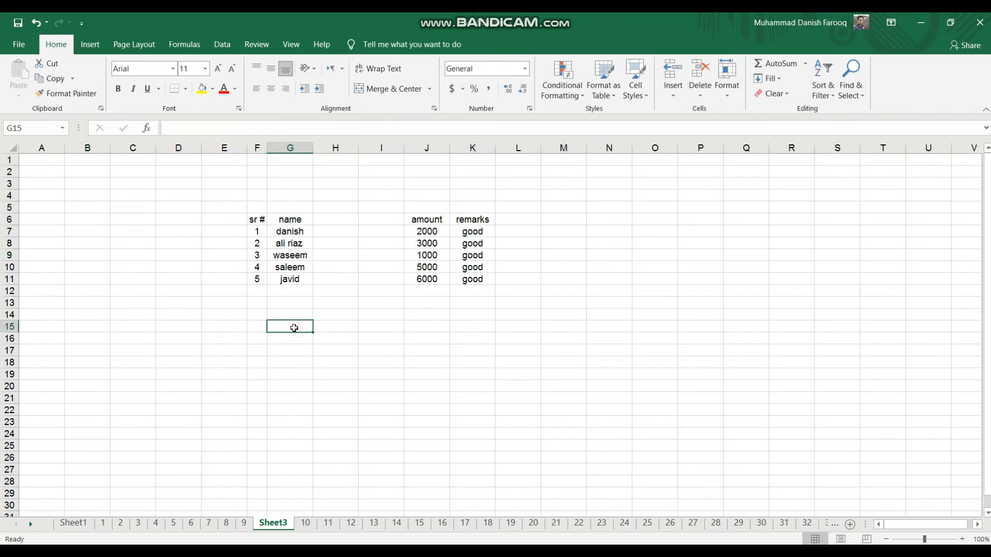
left_click(338, 352)
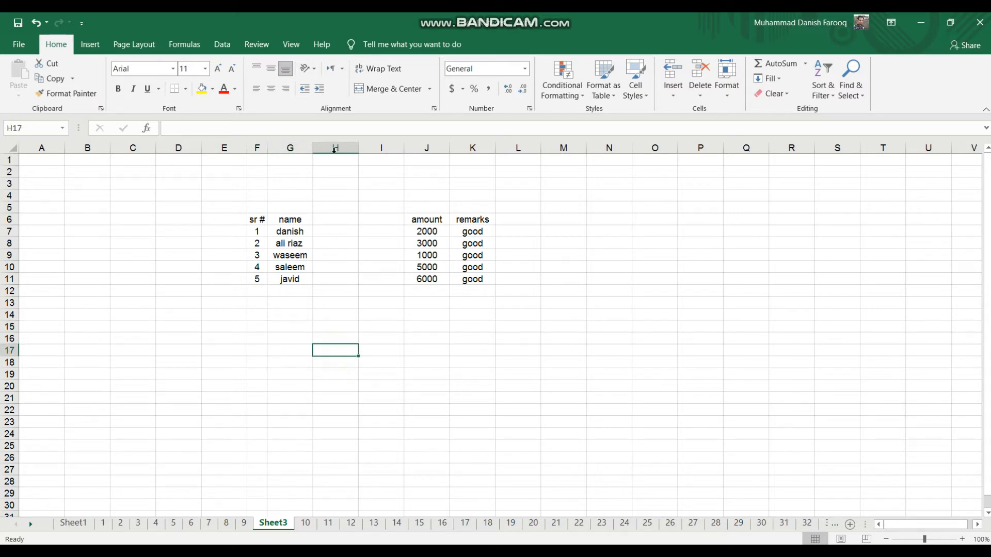
Delete the two blank columns H and I between the name and amount columns.
left_click_drag(334, 148, 382, 149)
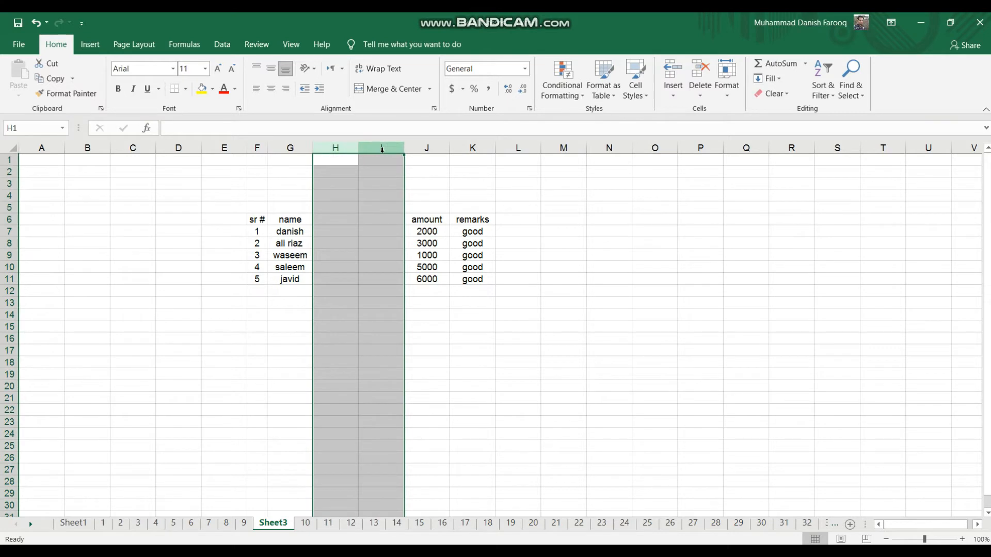
key("ctrl+minus")
left_click(644, 228)
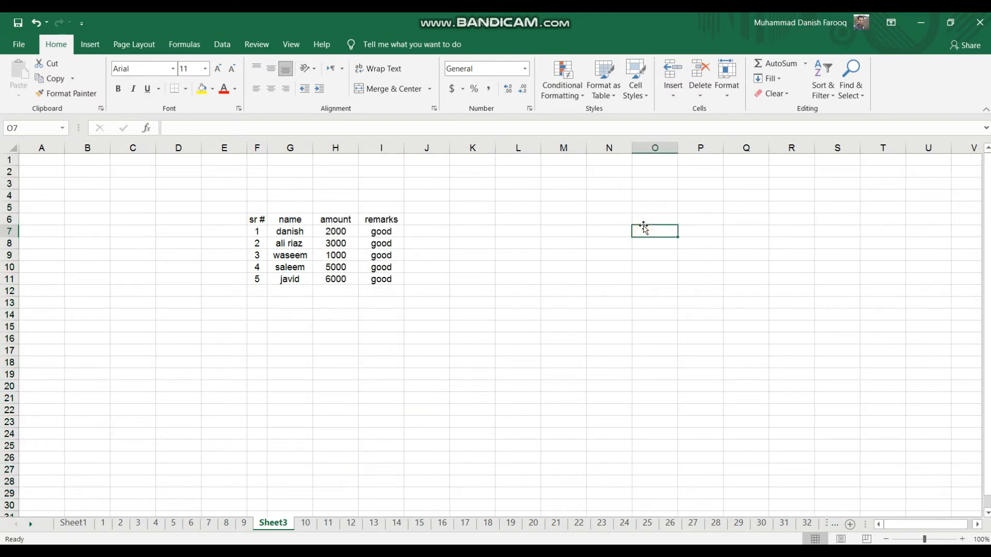
Select the table by extending the selection from F6 across to column I and down to row 11, and clear it.
left_click(257, 218)
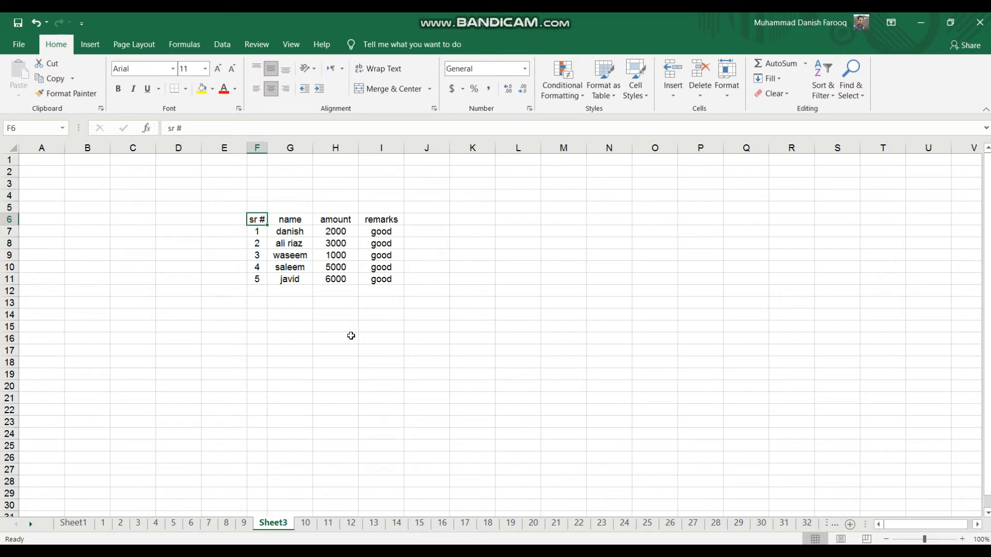
key("shift+Right")
key("shift+Right")
key("shift+Right")
key("shift+Down")
key("shift+Down")
key("shift+Down")
key("shift+Down")
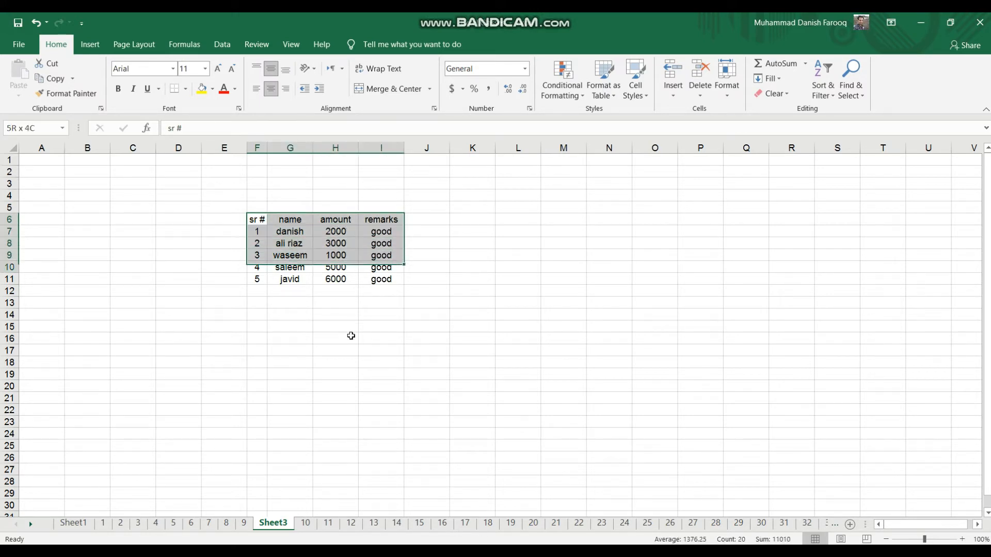
key("shift+Down")
left_click(351, 335)
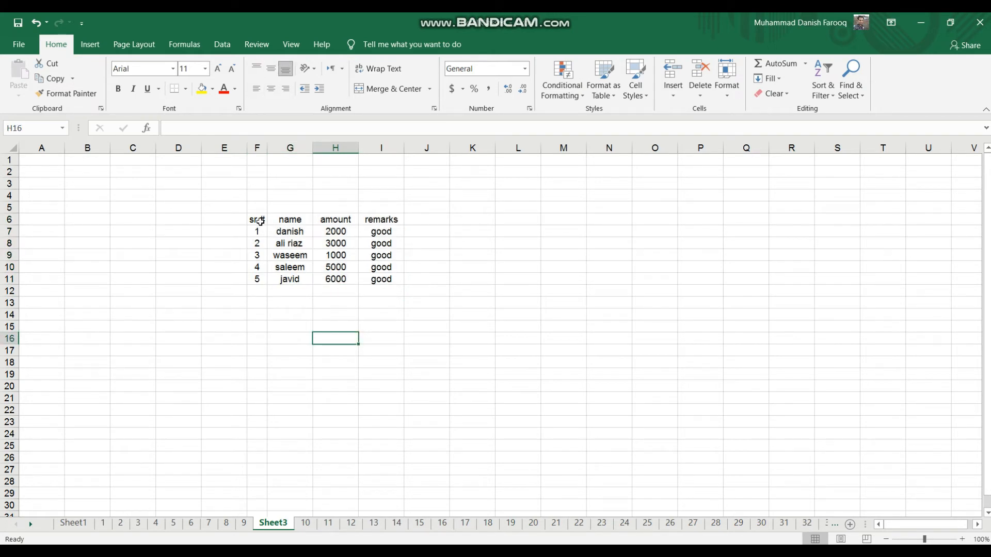
Apply bold, italic and underline to the table range F6:I12.
left_click_drag(260, 220, 379, 287)
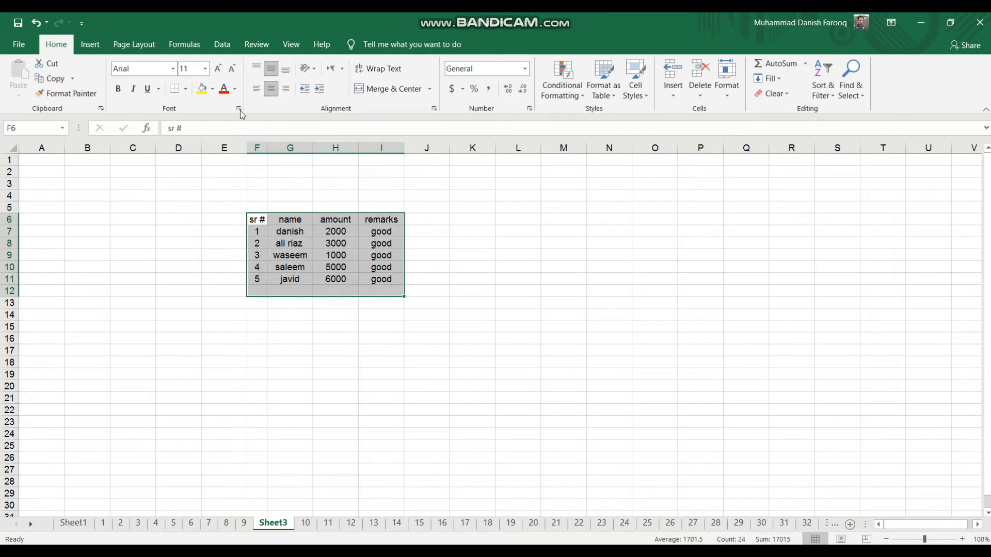
left_click(118, 89)
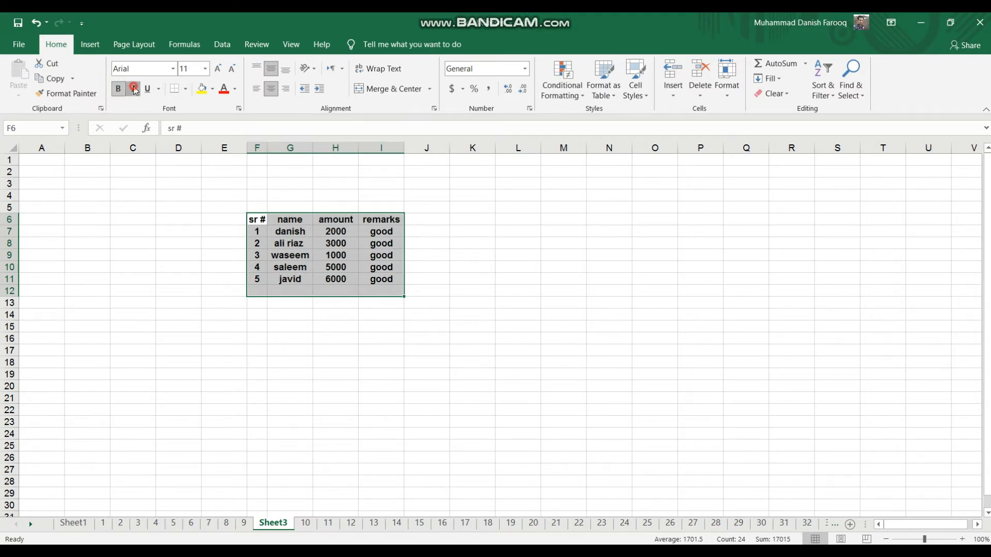
left_click(133, 89)
left_click(147, 89)
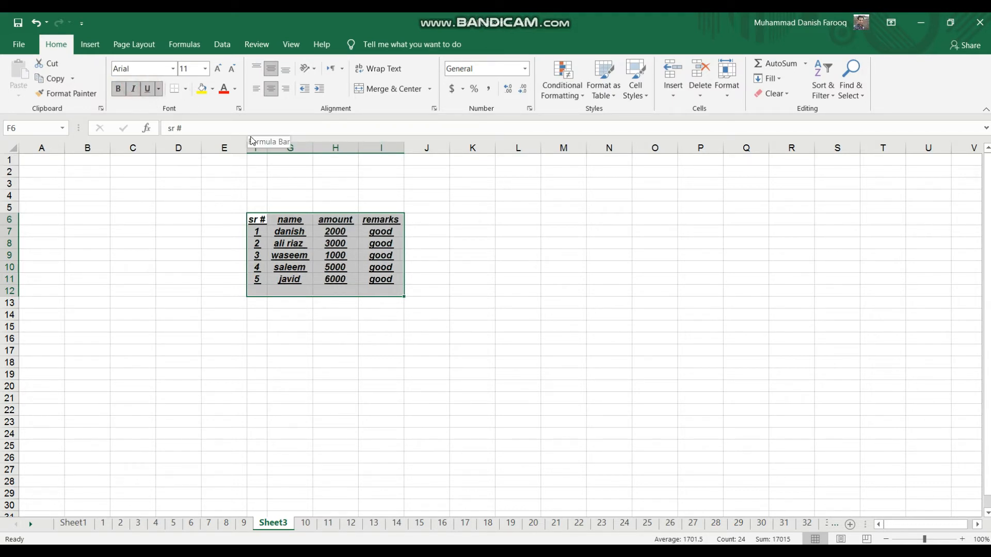
Remove the underline, italic and bold formatting from the table and clear the selection.
left_click(147, 89)
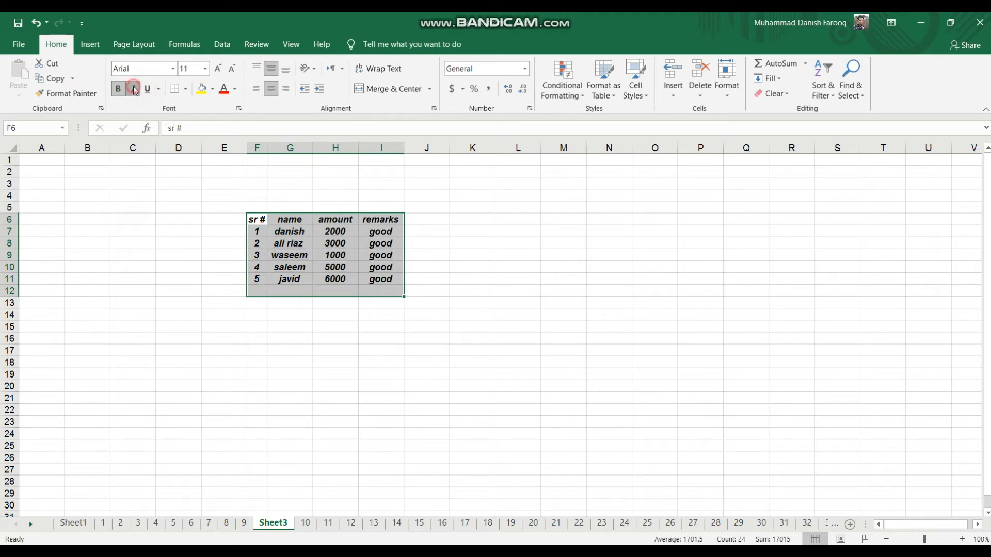
left_click(134, 89)
left_click(118, 89)
left_click(503, 315)
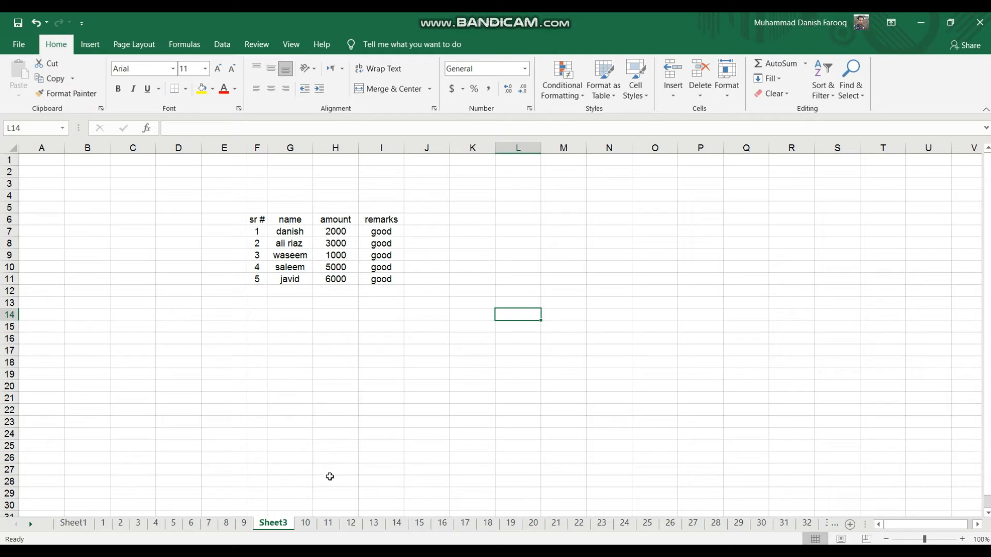
Review the list of learning outcomes on sheet 10 and return to Sheet3.
left_click(309, 522)
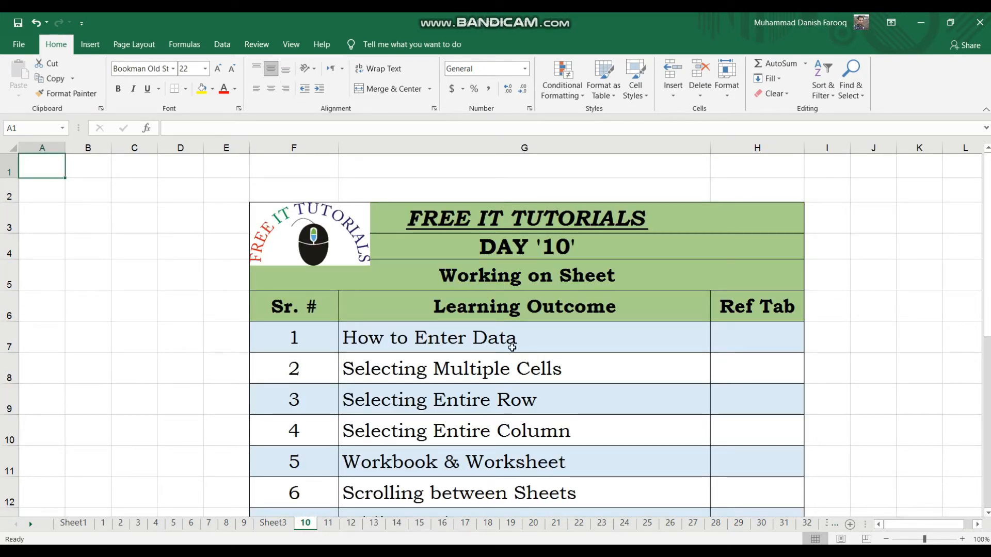
scroll(512, 347, "down", 3)
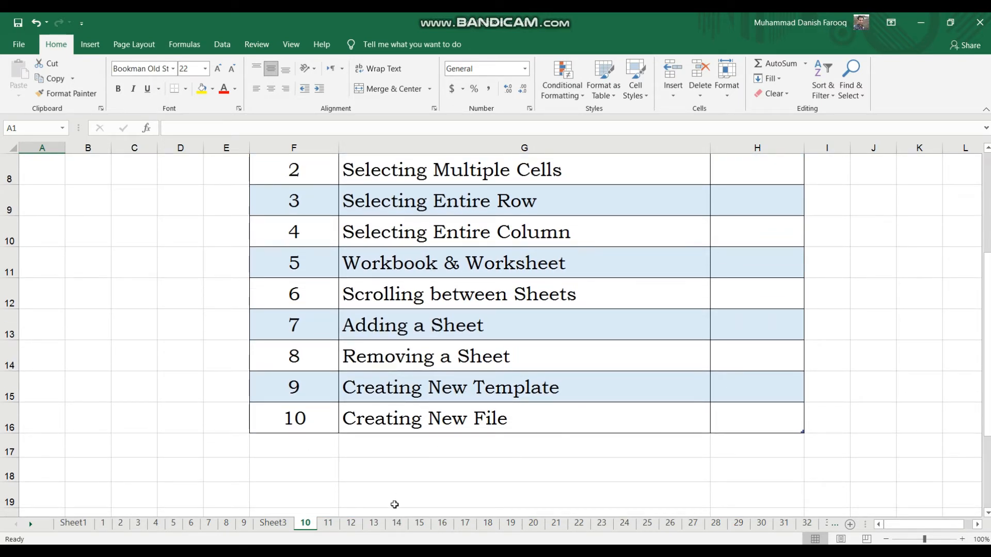
left_click(273, 523)
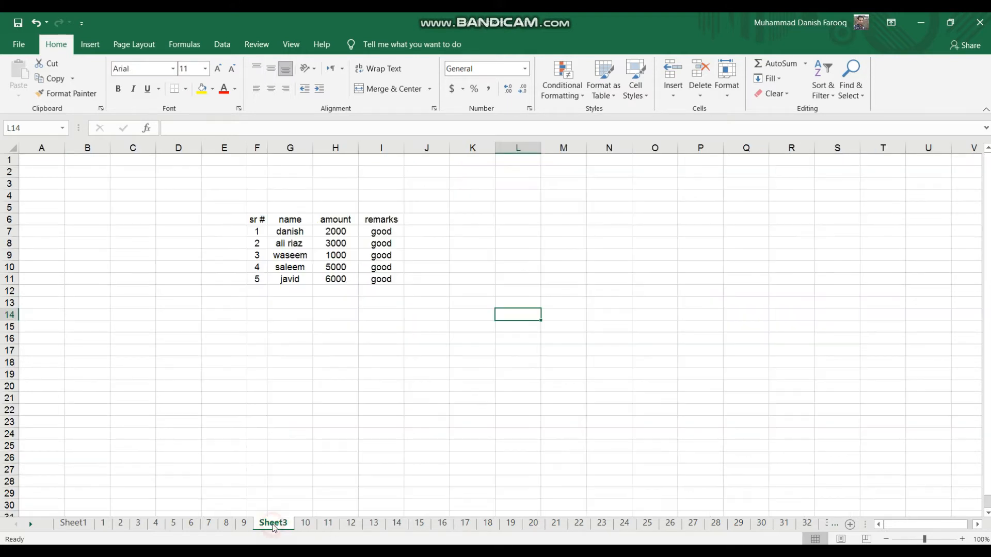
Select every cell of Sheet3 two times, starting from F19 the first time, clearing the selection after each.
left_click(258, 375)
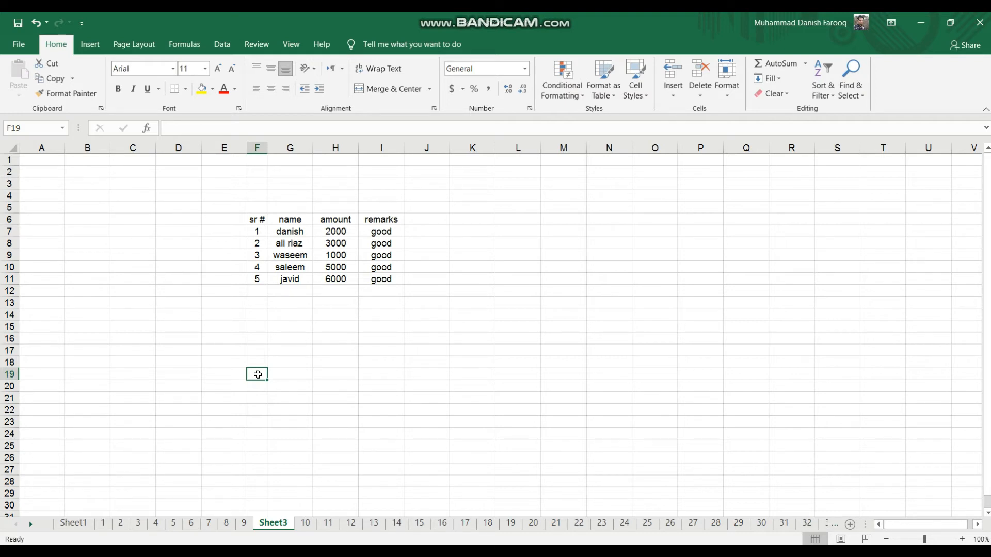
key("ctrl+a")
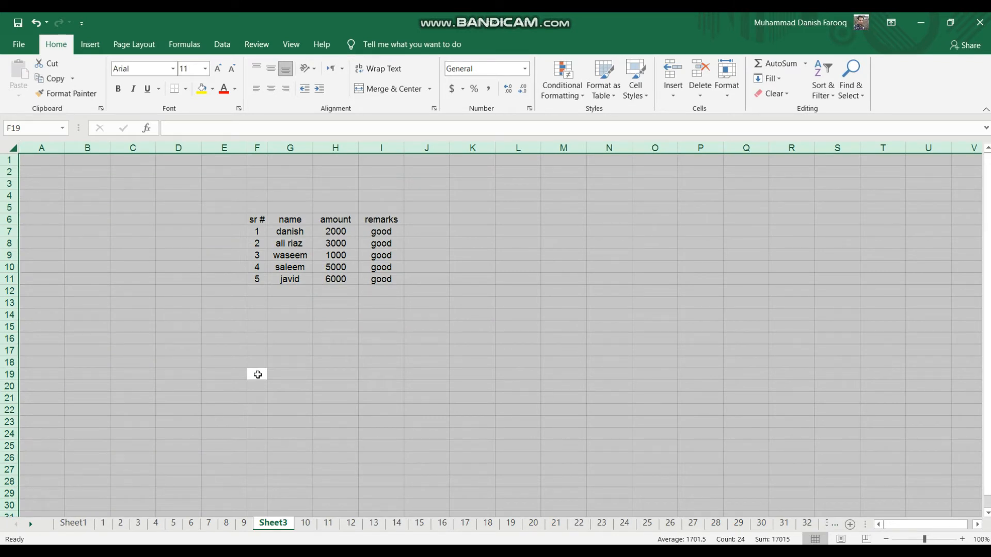
left_click(257, 375)
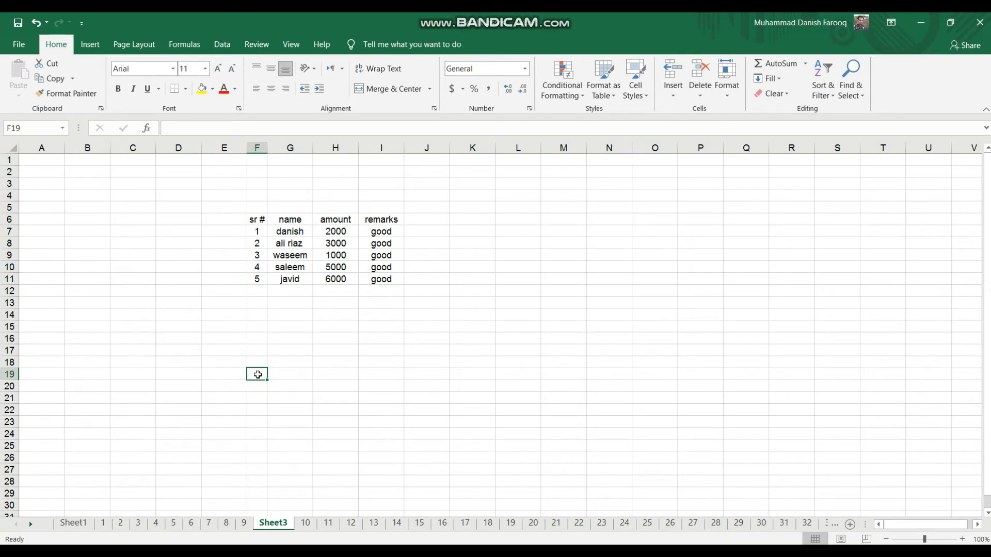
left_click(12, 150)
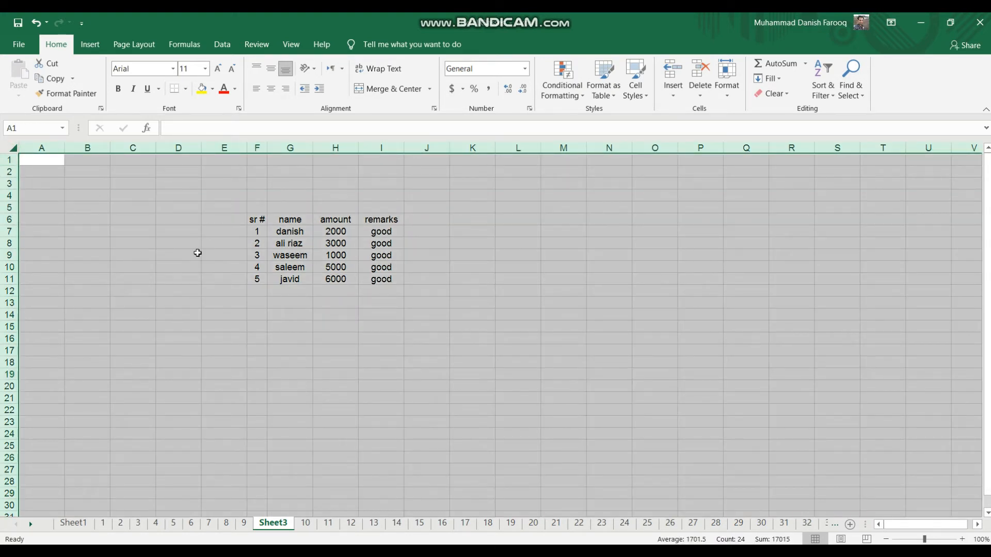
left_click(332, 380)
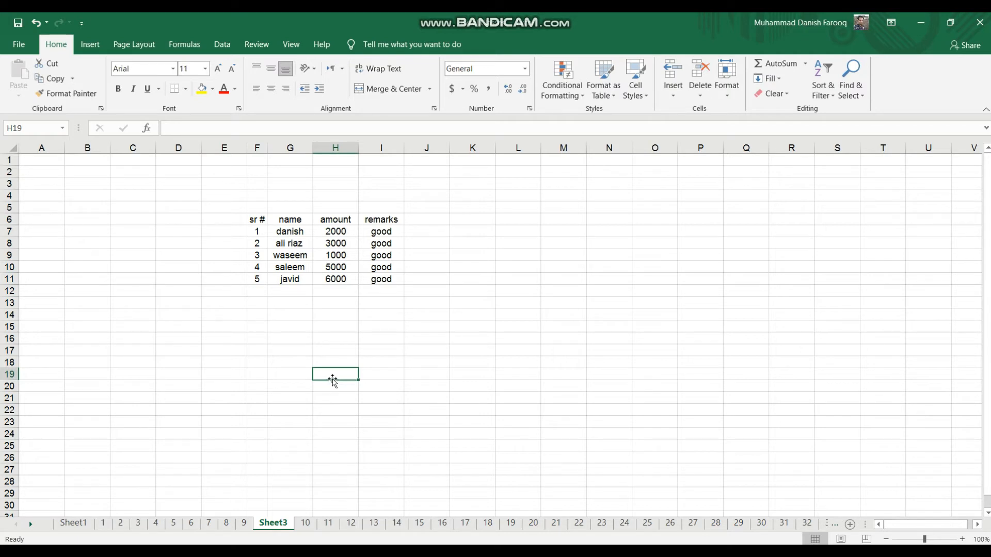
Switch to the desktop, duplicate the Excel Classes workbook there and move the copy closer to the other desktop files.
left_click(919, 29)
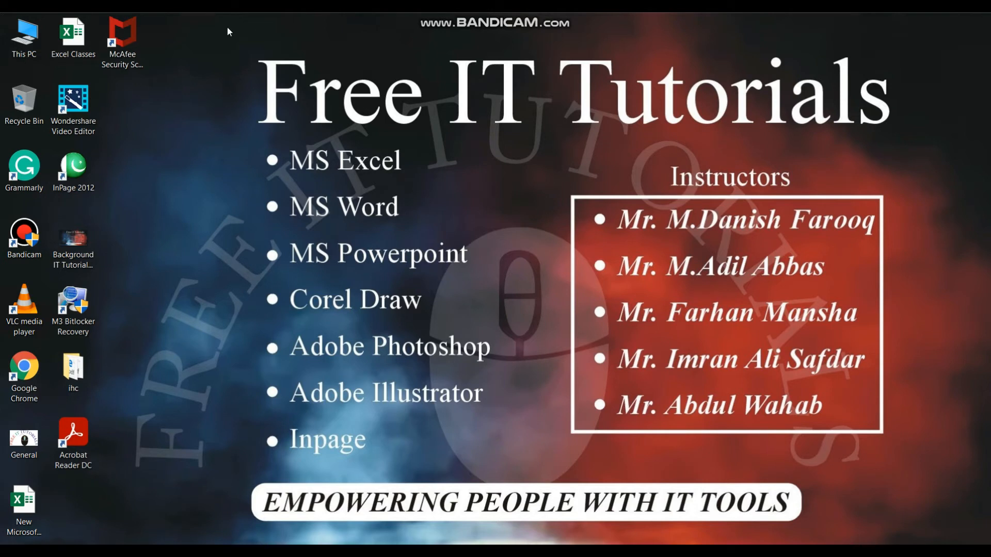
left_click(76, 35)
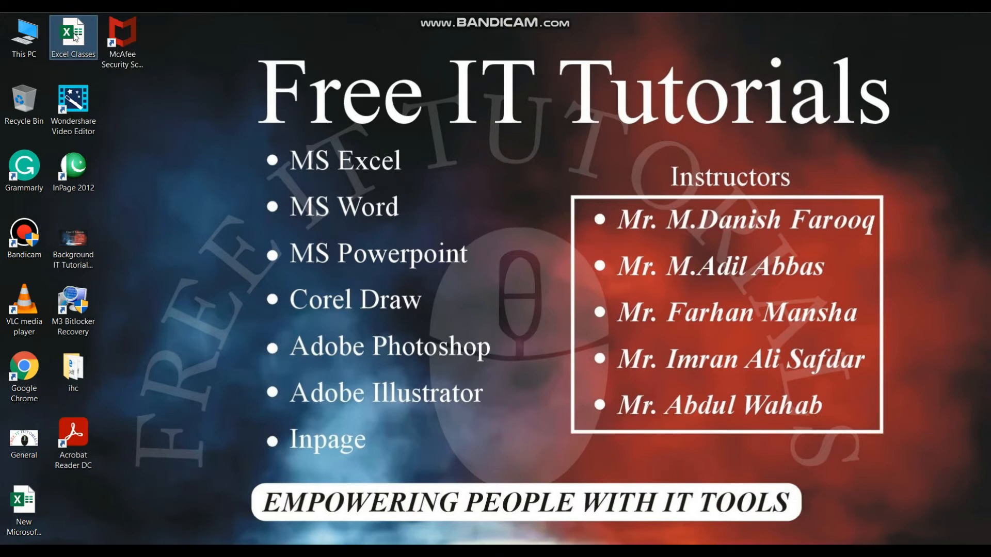
left_click(375, 167)
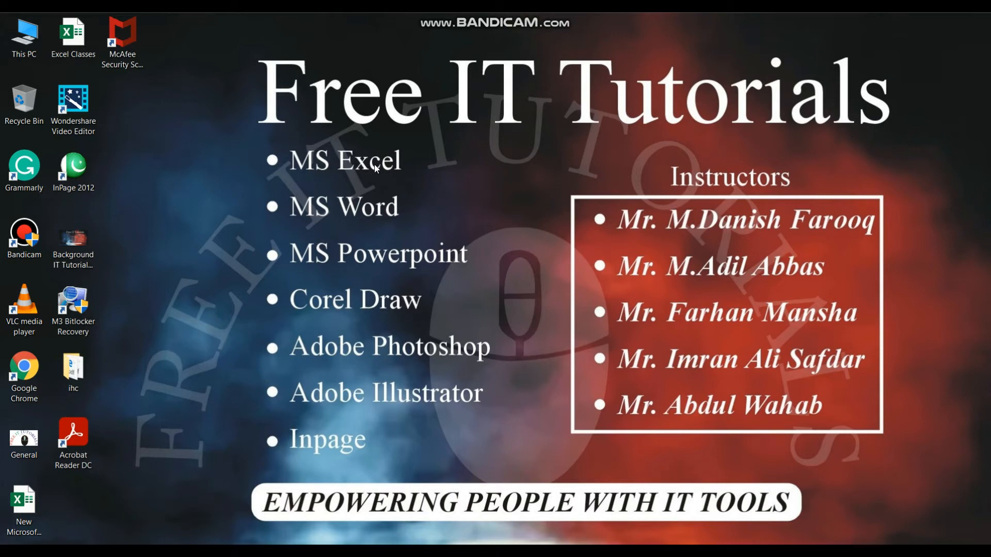
right_click(375, 168)
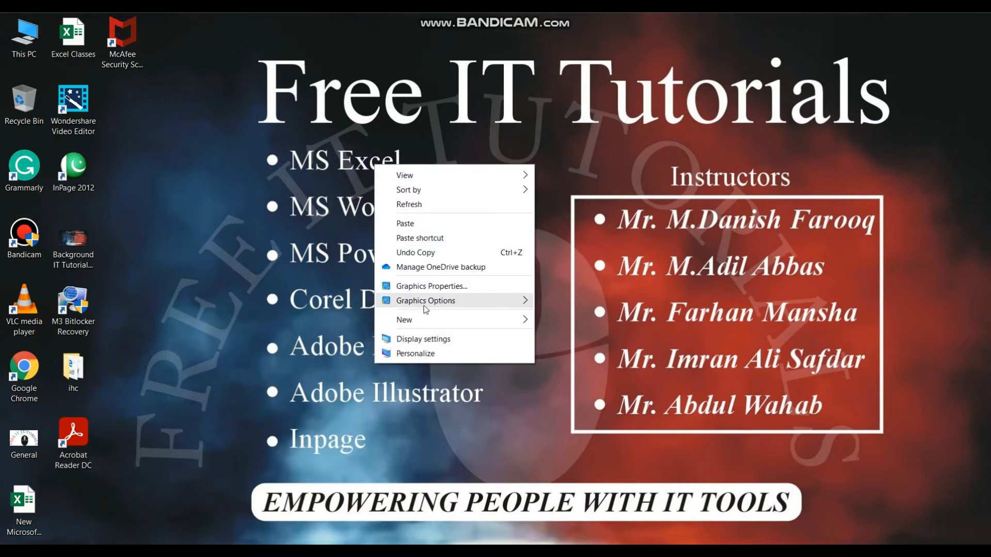
left_click(415, 224)
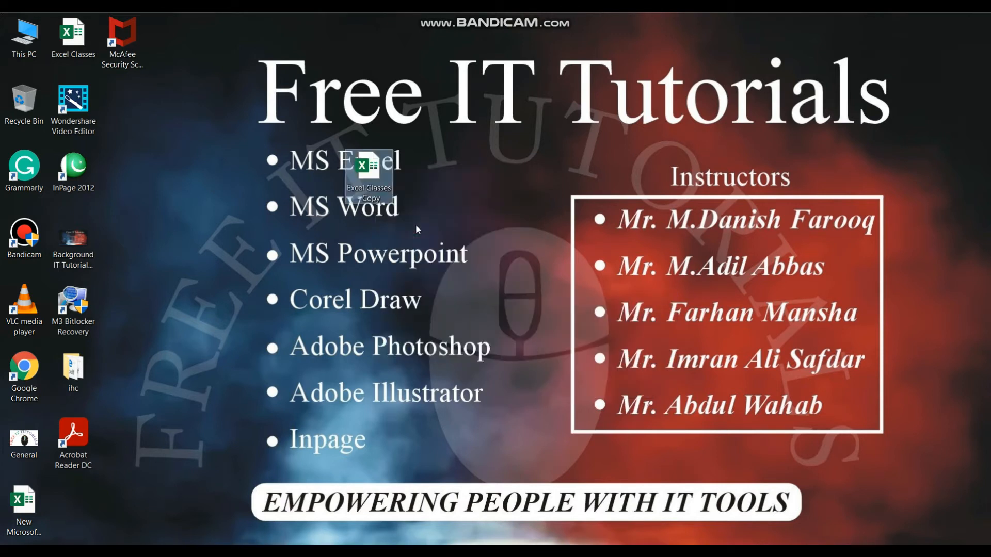
left_click_drag(373, 187, 252, 138)
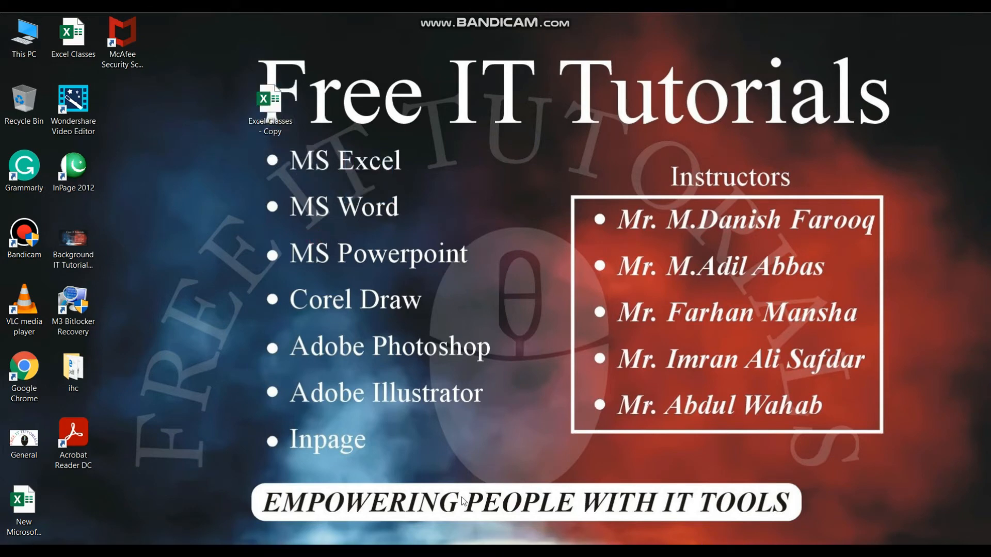
Switch back to Excel, select all cells of sheet 10 and clear the selection.
left_click(464, 550)
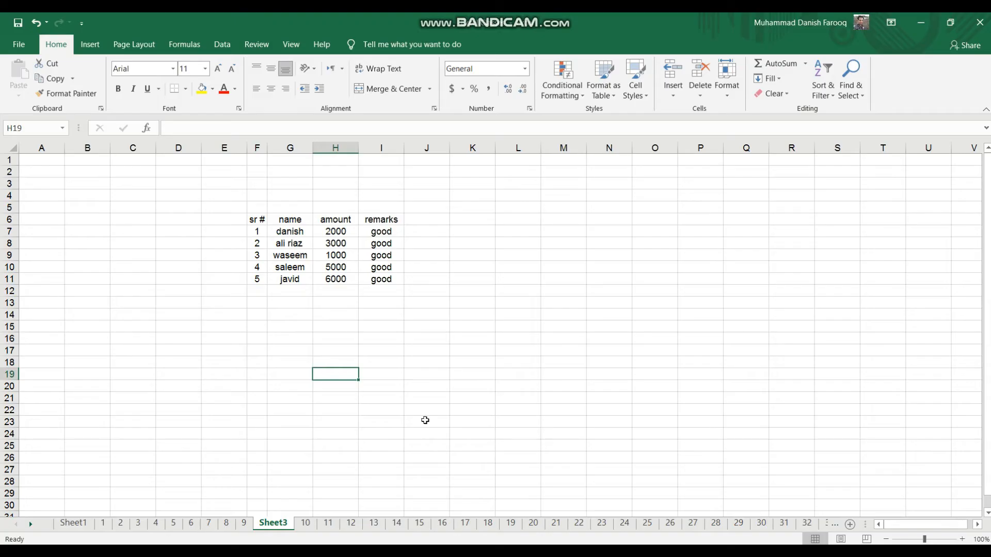
left_click(518, 267)
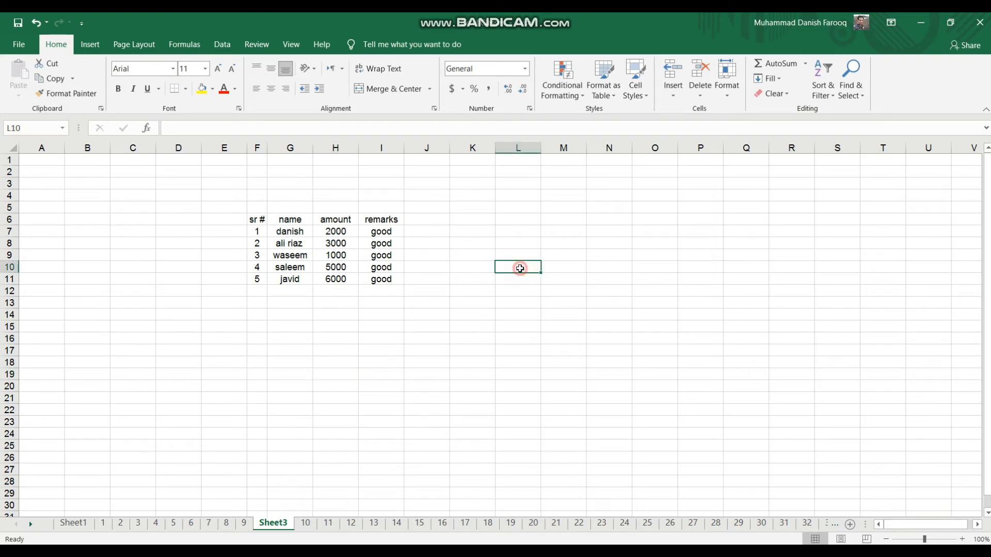
left_click(299, 525)
left_click(366, 419)
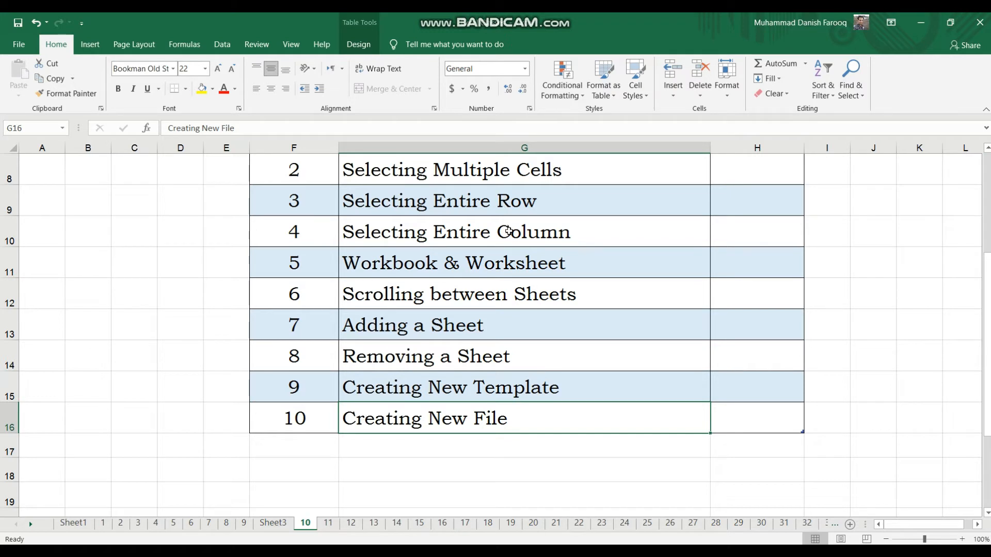
left_click(201, 258)
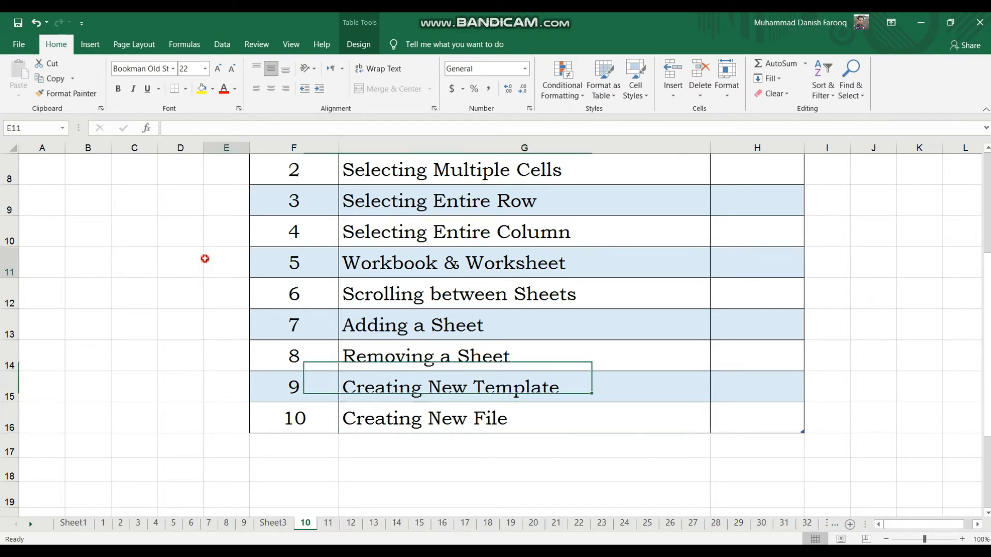
left_click(12, 146)
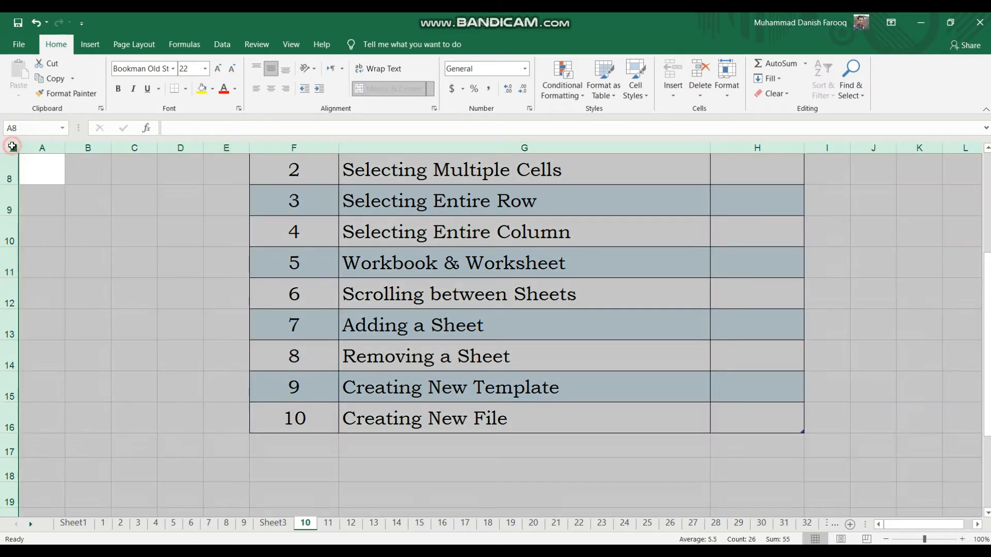
left_click(133, 275)
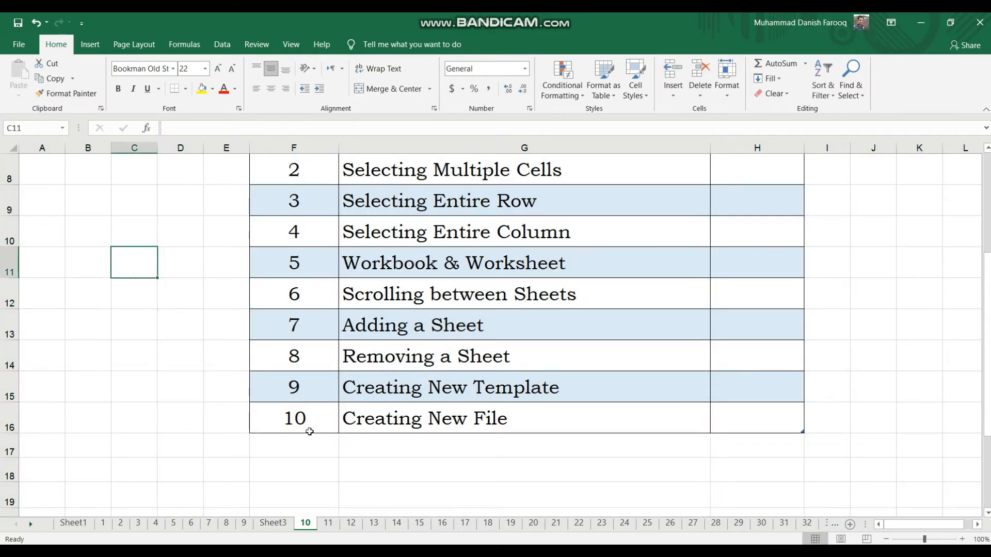
left_click(354, 487)
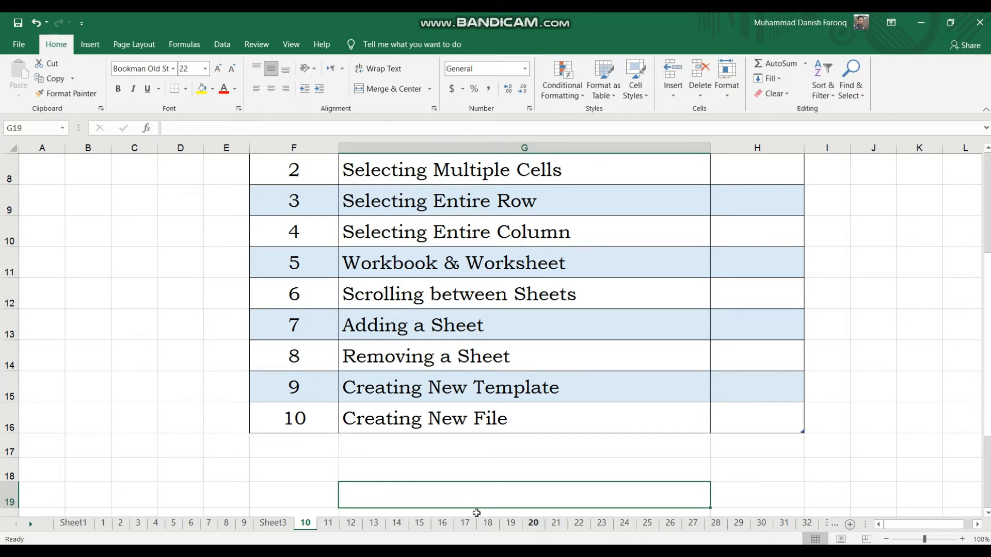
Open sheets 13, 14, 12 and 10 one after another and return to Sheet3.
left_click(376, 524)
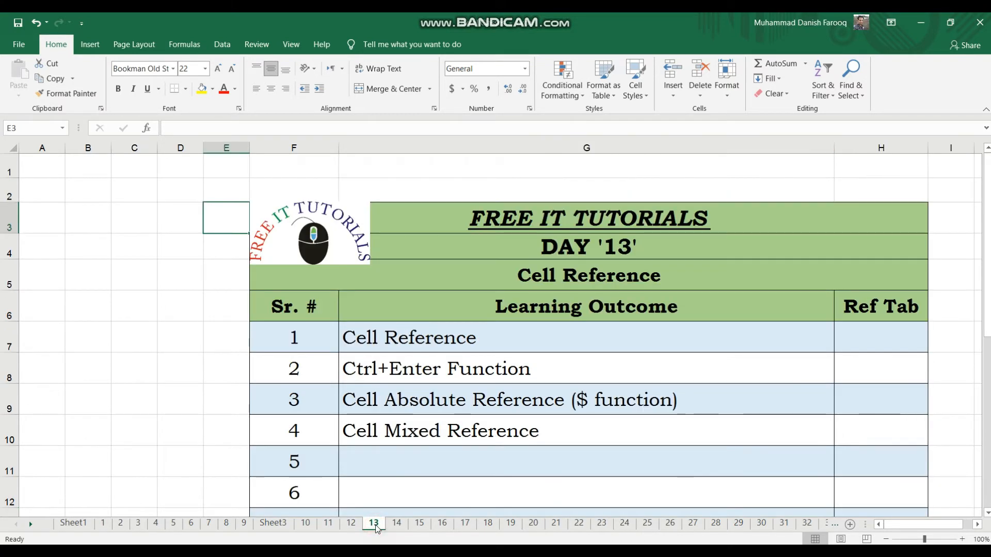
left_click(393, 526)
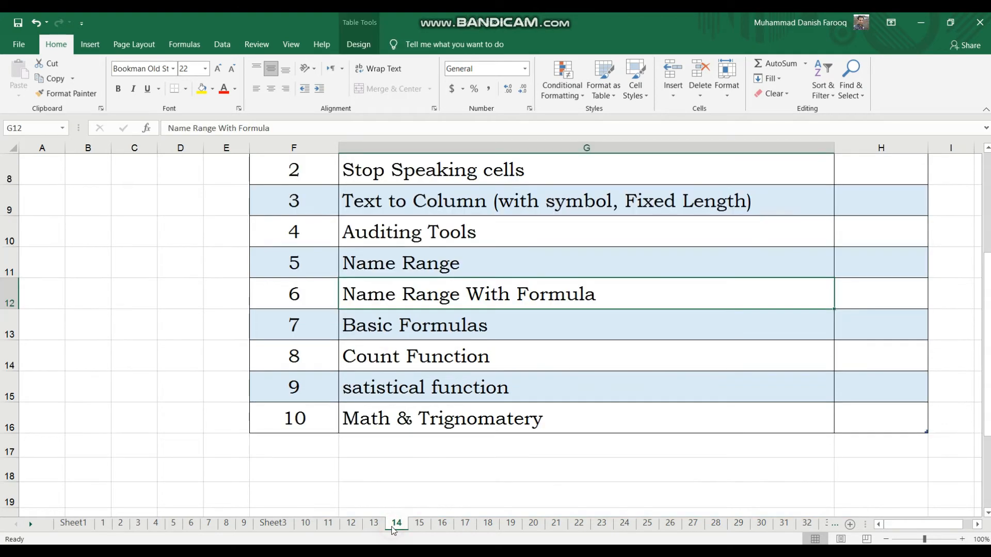
left_click(352, 524)
left_click(309, 525)
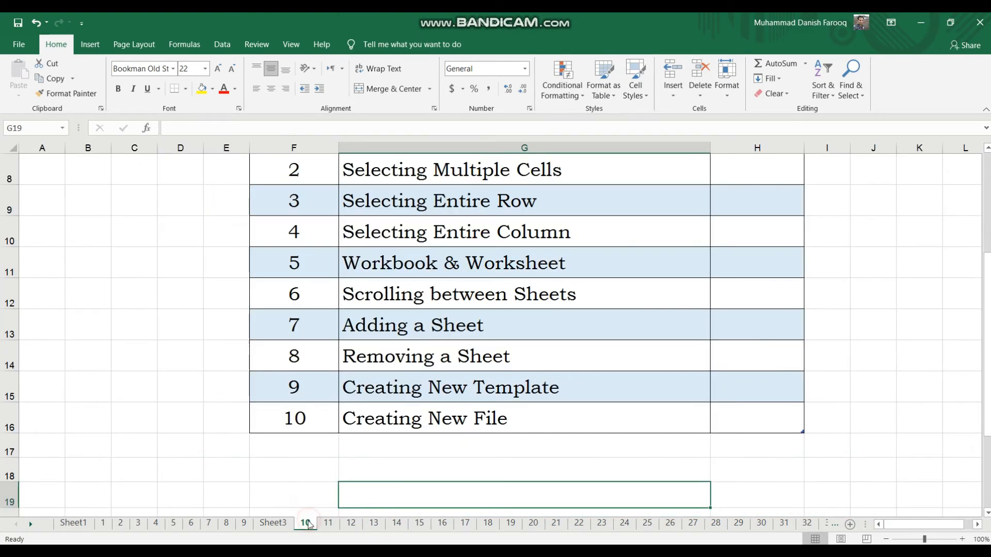
left_click(283, 524)
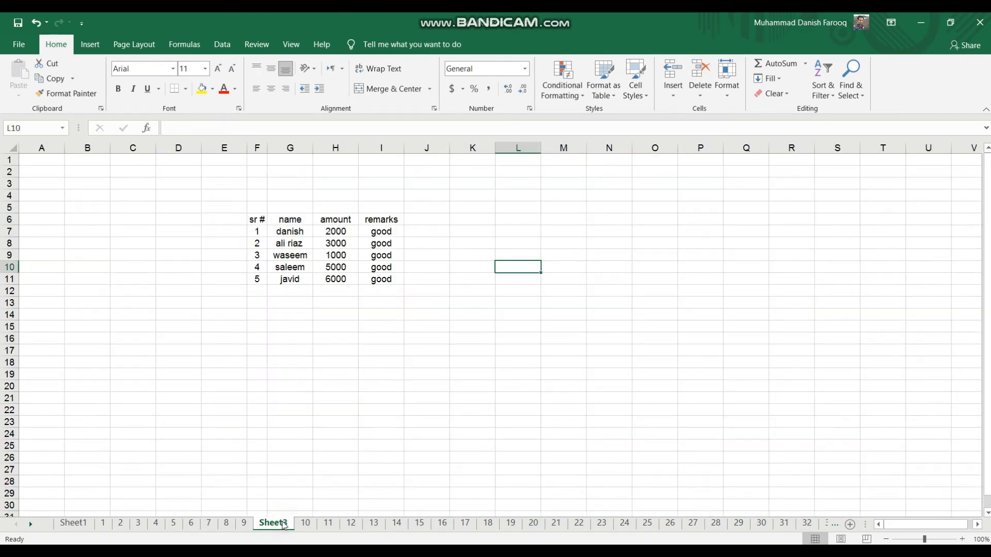
Step backward from Sheet3 through the preceding sheets, then forward one sheet at a time to sheet 12.
key("ctrl+Page_Up")
key("ctrl+Page_Up")
key("ctrl+Page_Up")
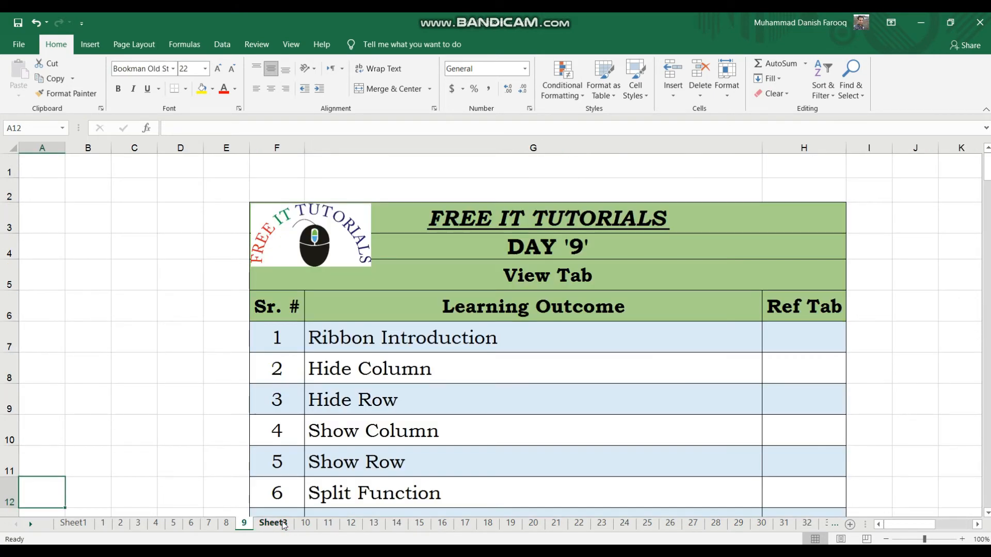
key("ctrl+Page_Down")
key("ctrl+Page_Down")
key("ctrl+Page_Down")
key("ctrl+Page_Down")
key("ctrl+Page_Down")
key("ctrl+Page_Down")
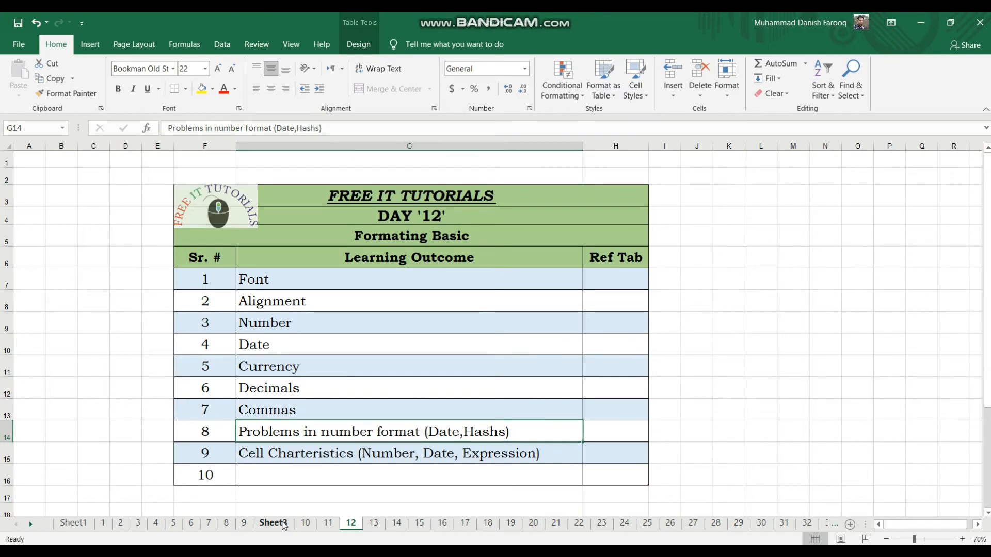
Step backward sheet by sheet from sheet 12 to sheet 6, then forward through Sheet3 to sheet 10.
key("ctrl+Page_Up")
key("ctrl+Page_Up")
key("ctrl+Page_Up")
key("ctrl+Page_Up")
key("ctrl+Page_Up")
key("ctrl+Page_Up")
key("ctrl+Page_Up")
key("ctrl+Page_Up")
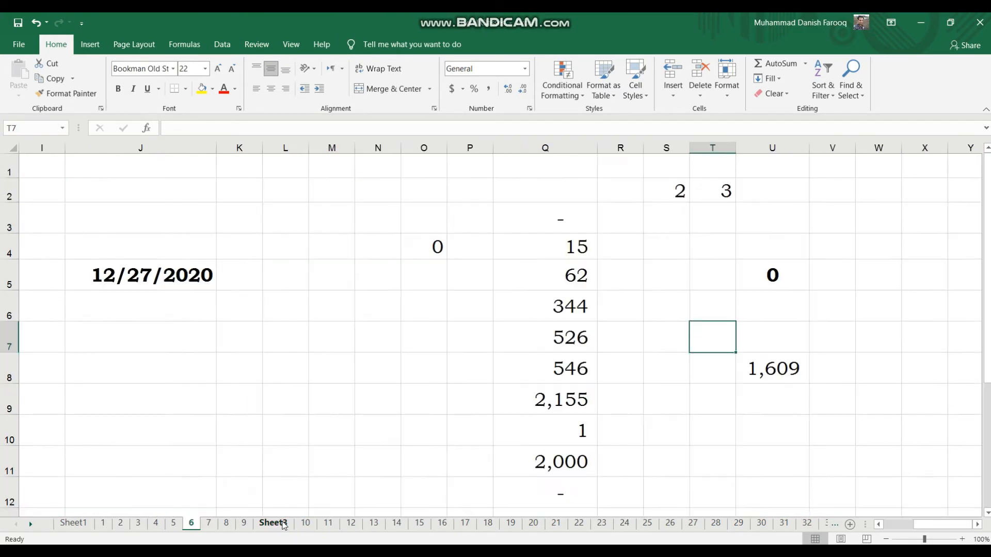
key("ctrl+Page_Down")
key("ctrl+Page_Down")
key("ctrl+Page_Down")
key("ctrl+Page_Down")
key("ctrl+Page_Down")
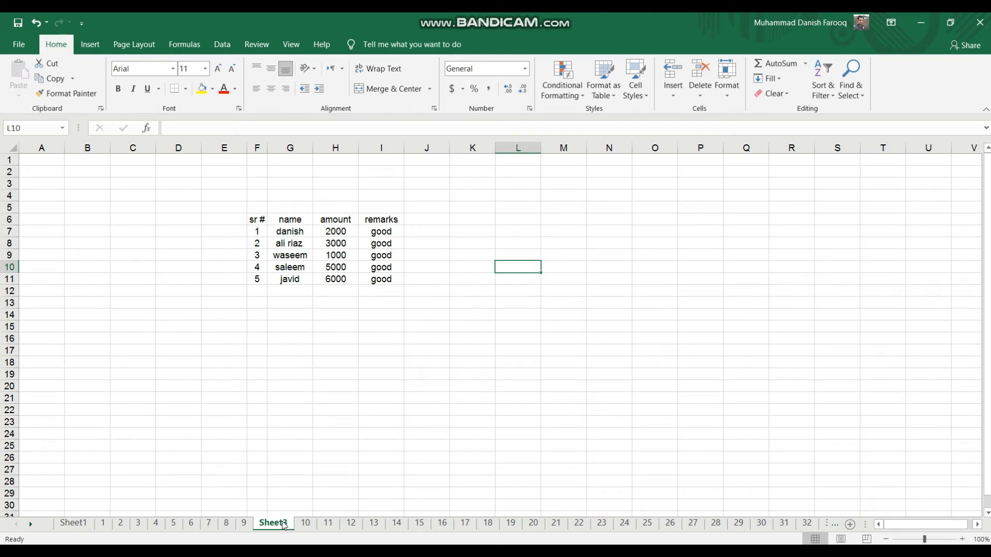
key("ctrl+Page_Down")
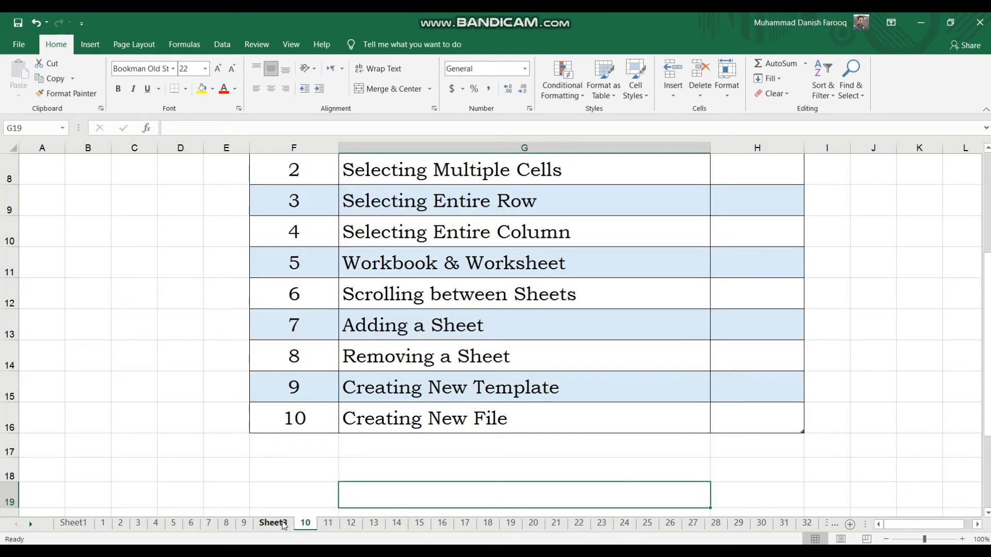
Visit Sheet3, return to sheet 10, and select the "Adding a Sheet" and "Removing a Sheet" topic cells in turn.
key("ctrl+Page_Up")
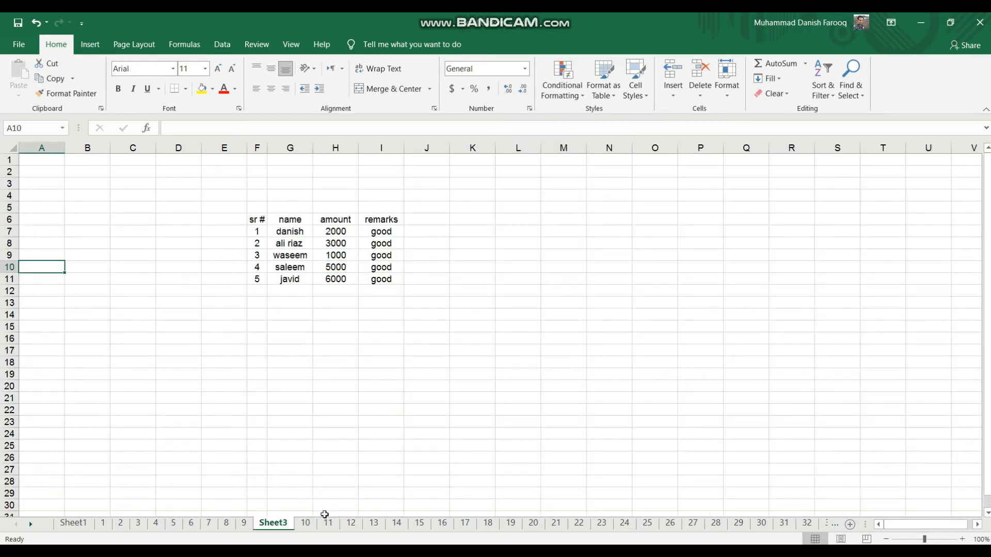
left_click(312, 525)
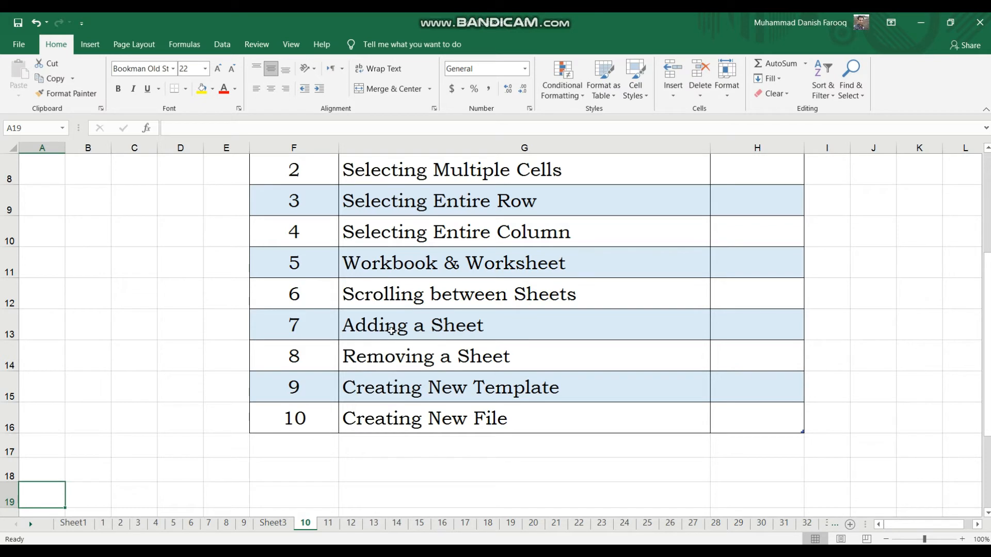
left_click(380, 312)
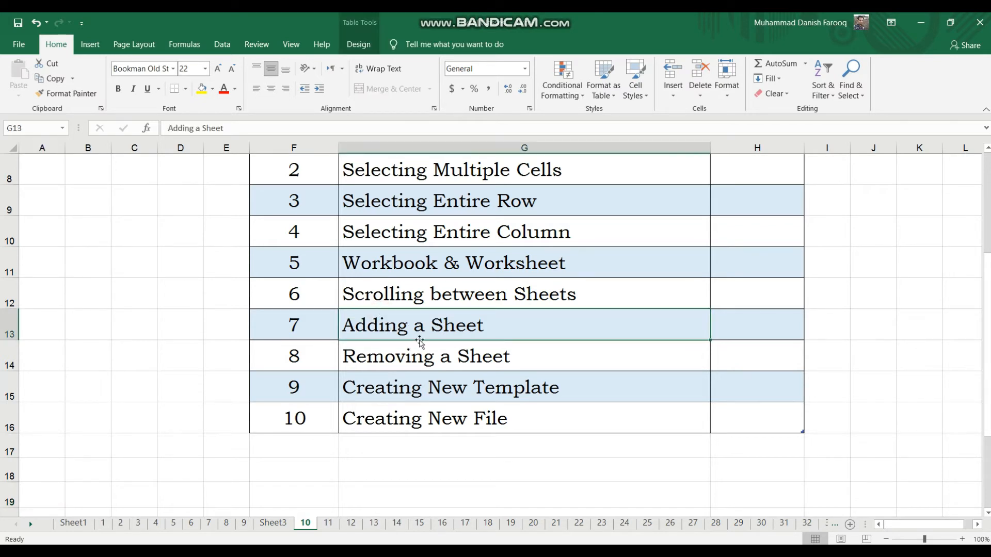
left_click(442, 360)
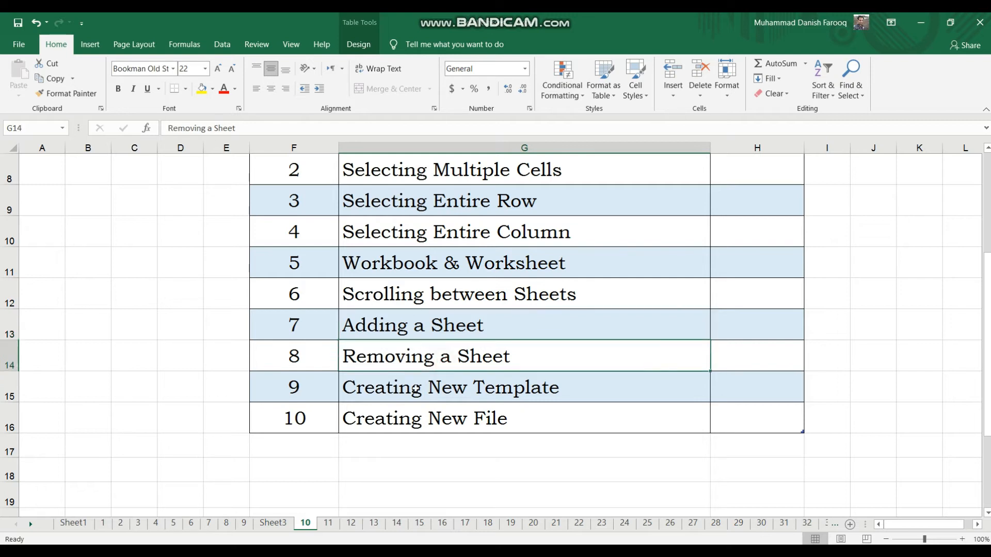
Insert a new blank worksheet directly before Sheet3.
left_click(273, 522)
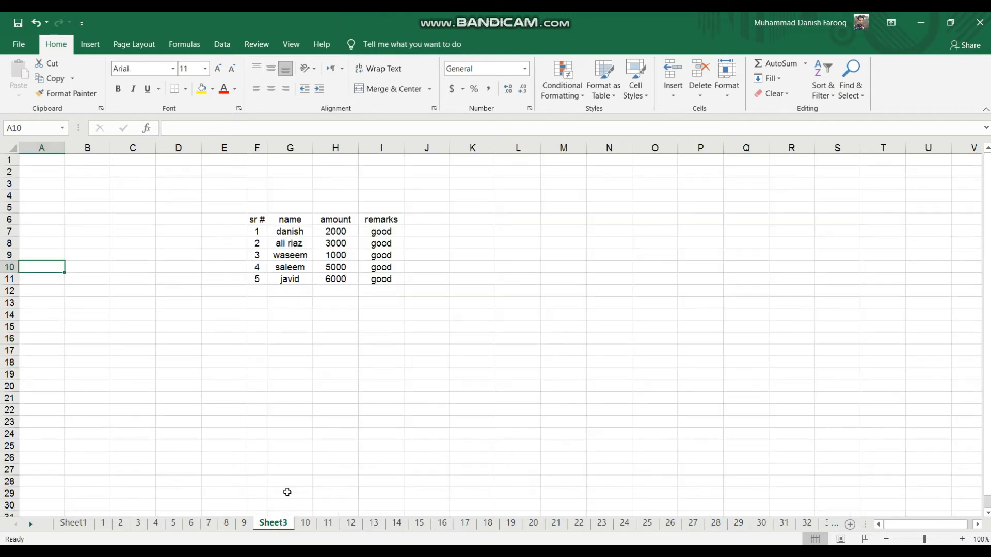
left_click(287, 456)
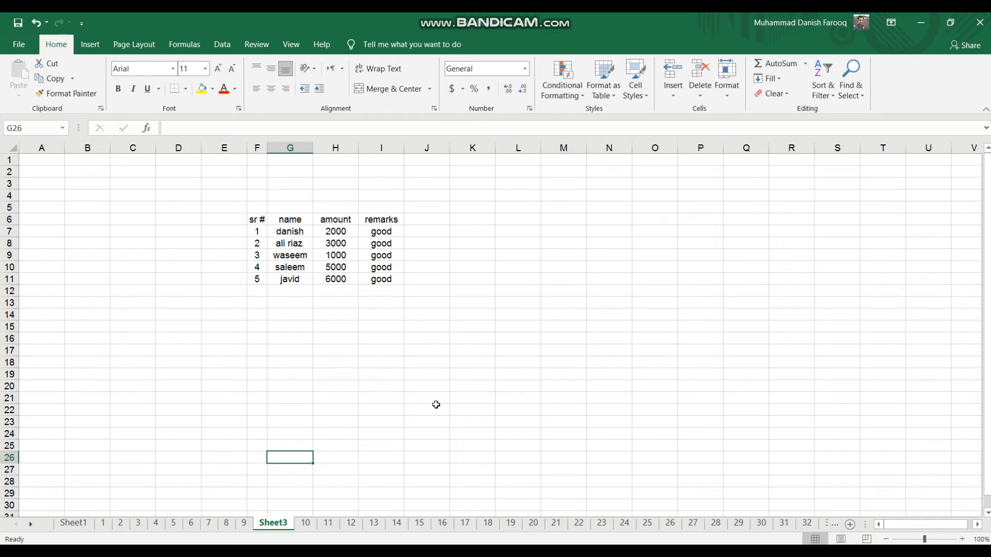
left_click(600, 305)
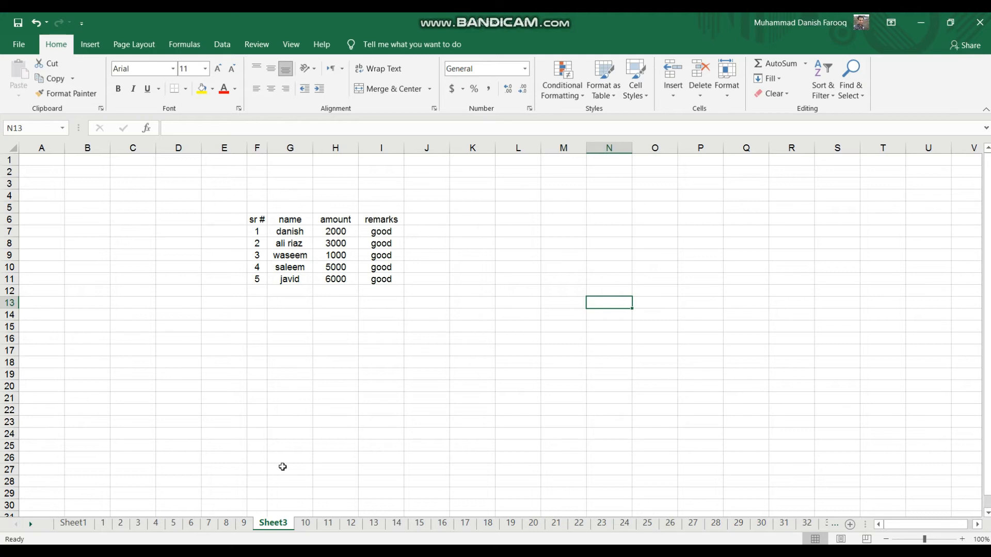
right_click(276, 526)
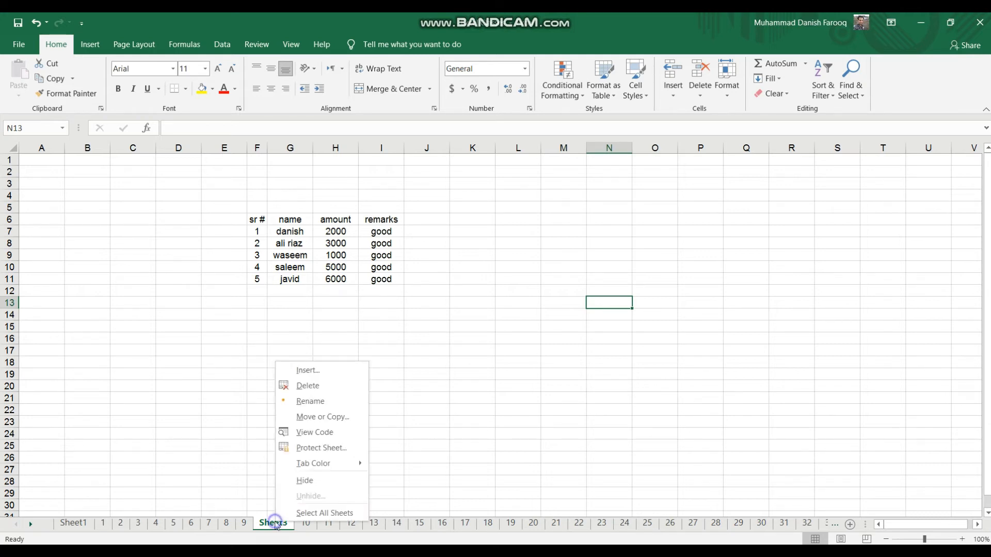
left_click(308, 369)
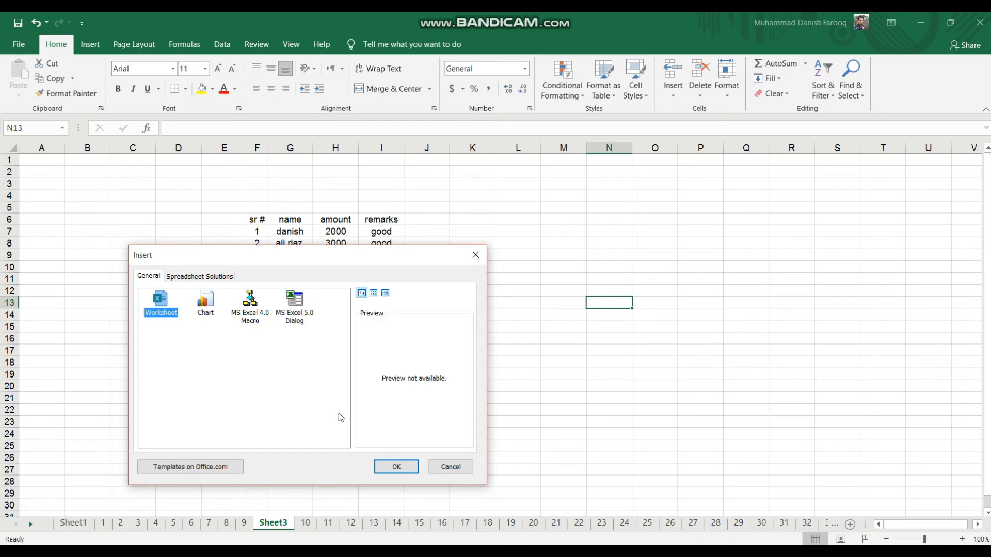
left_click(396, 467)
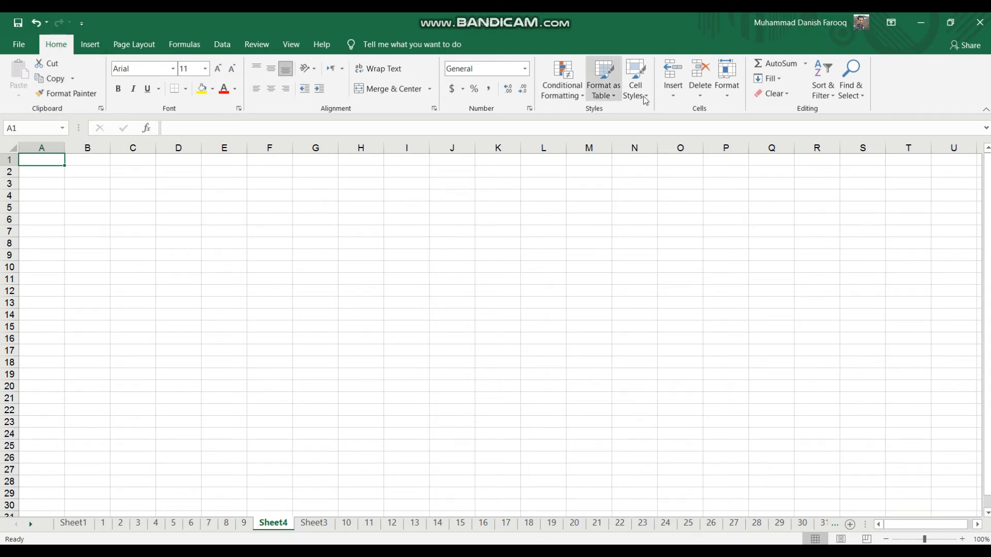
Insert three more blank worksheets, each one before the currently active sheet.
left_click(670, 96)
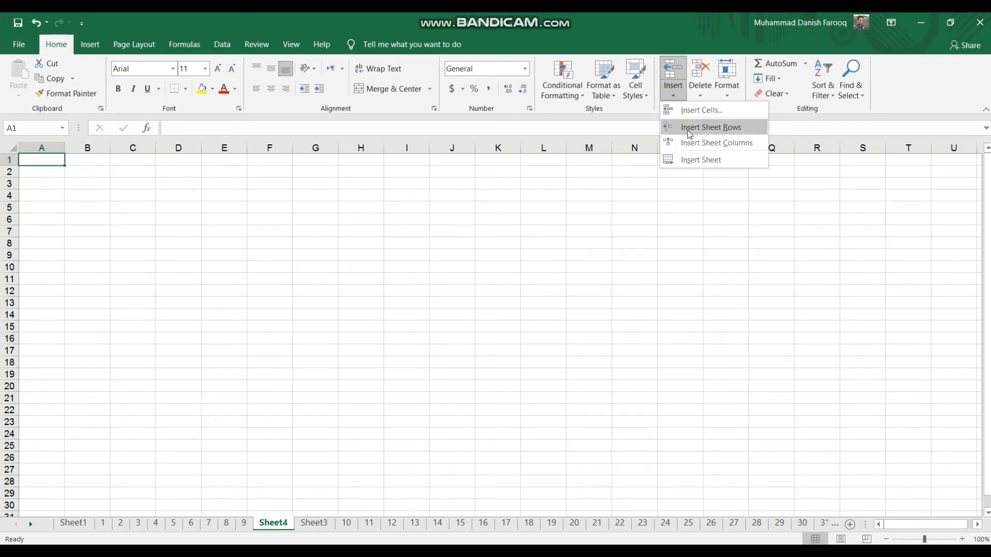
left_click(694, 161)
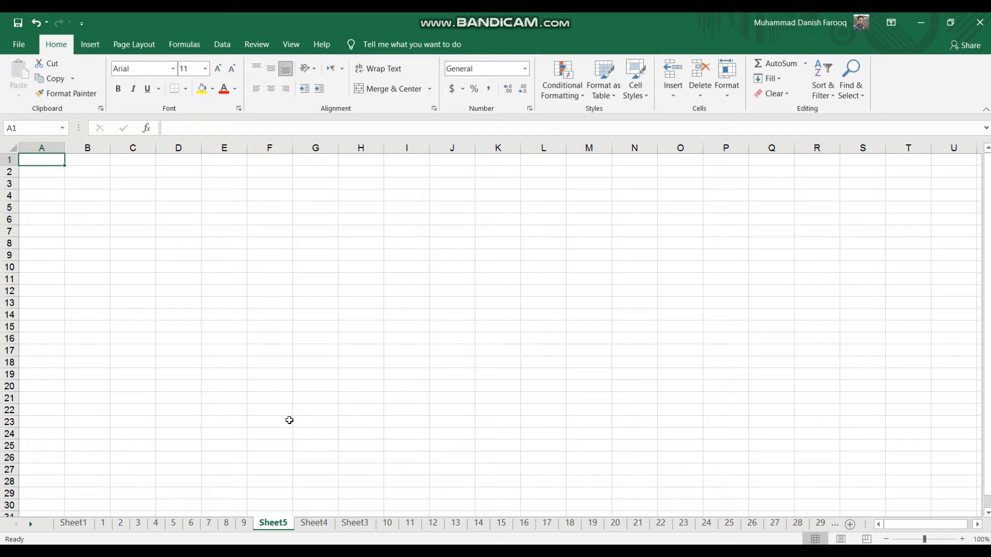
key("shift+F11")
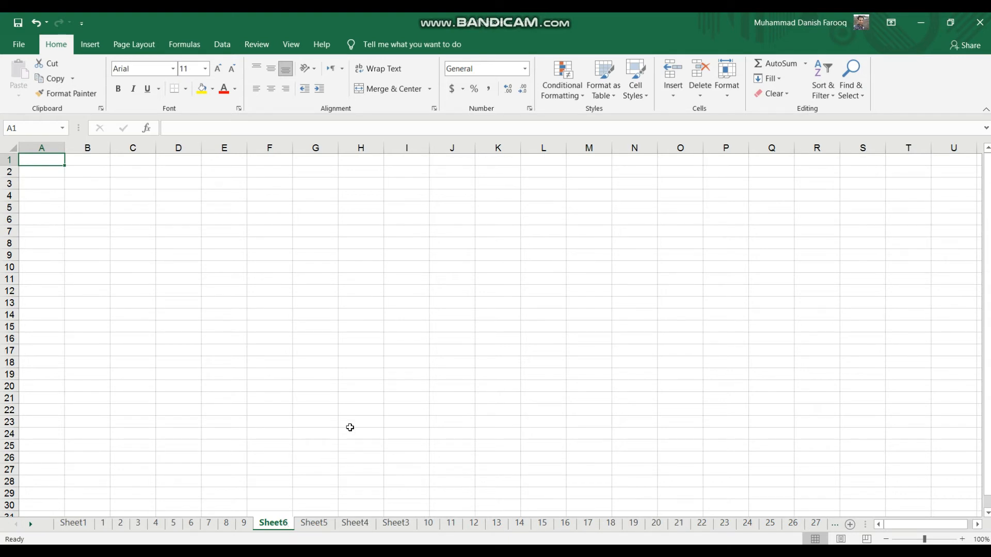
key("shift+F11")
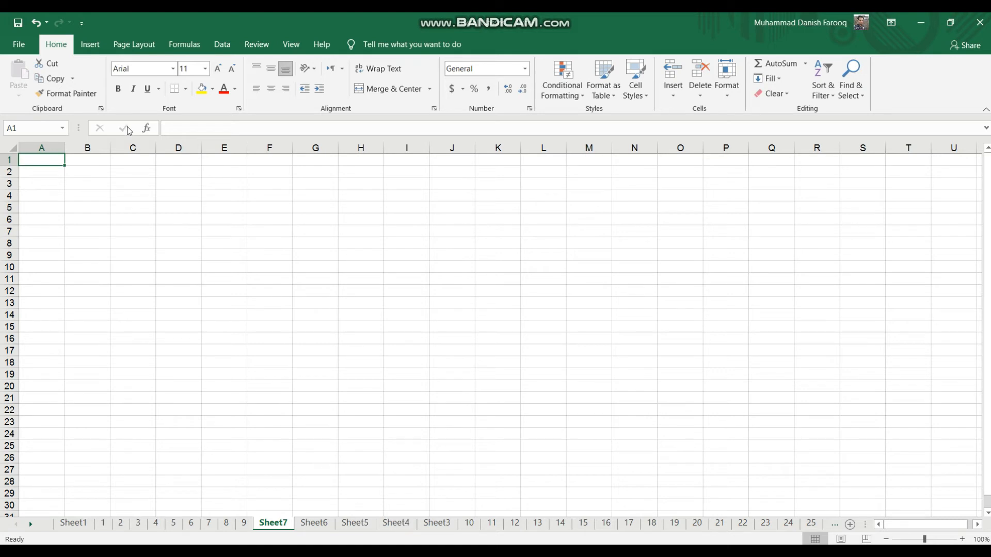
Check the sheet insertion options, view Sheet3, and select cell E17 on sheet 10.
left_click(675, 89)
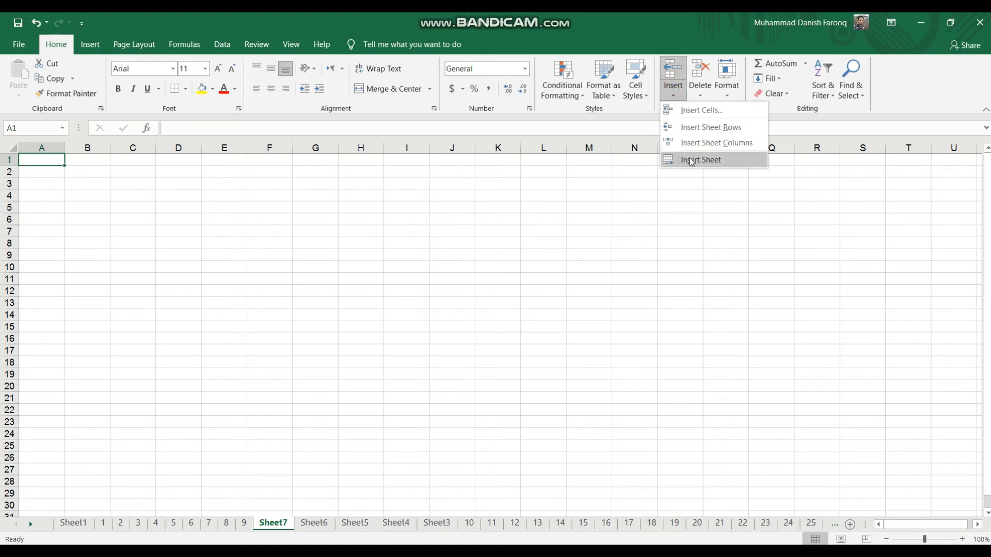
left_click(488, 255)
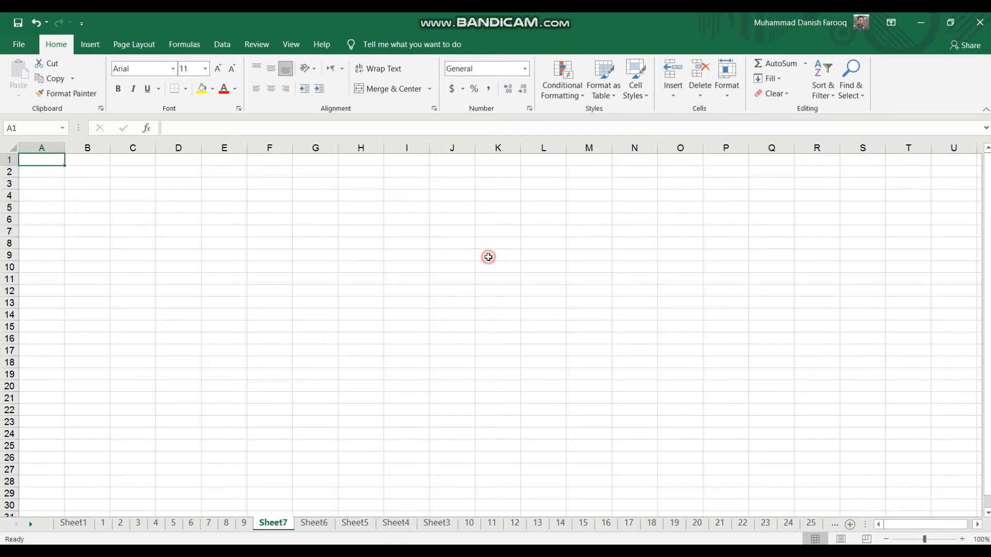
left_click(444, 524)
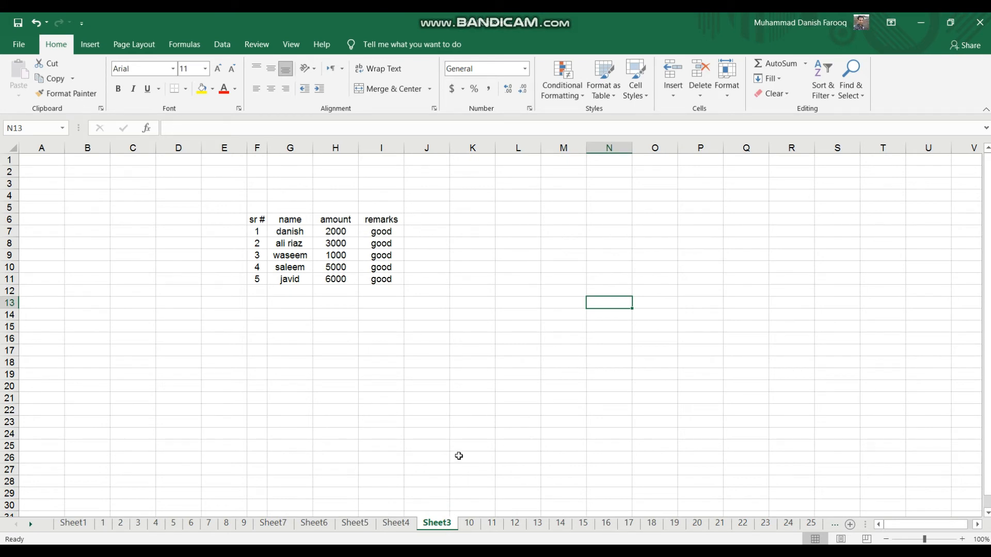
left_click(467, 523)
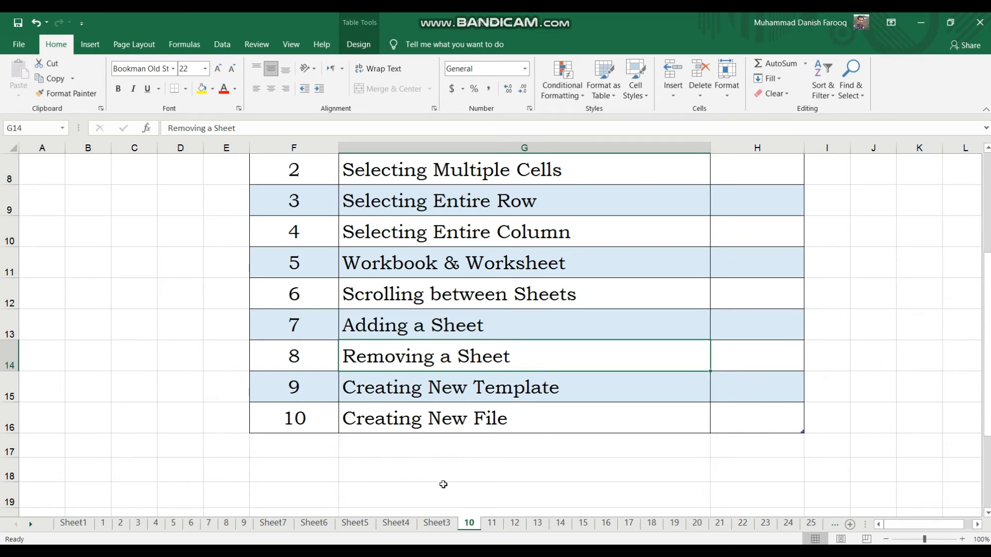
left_click(308, 487)
left_click(239, 446)
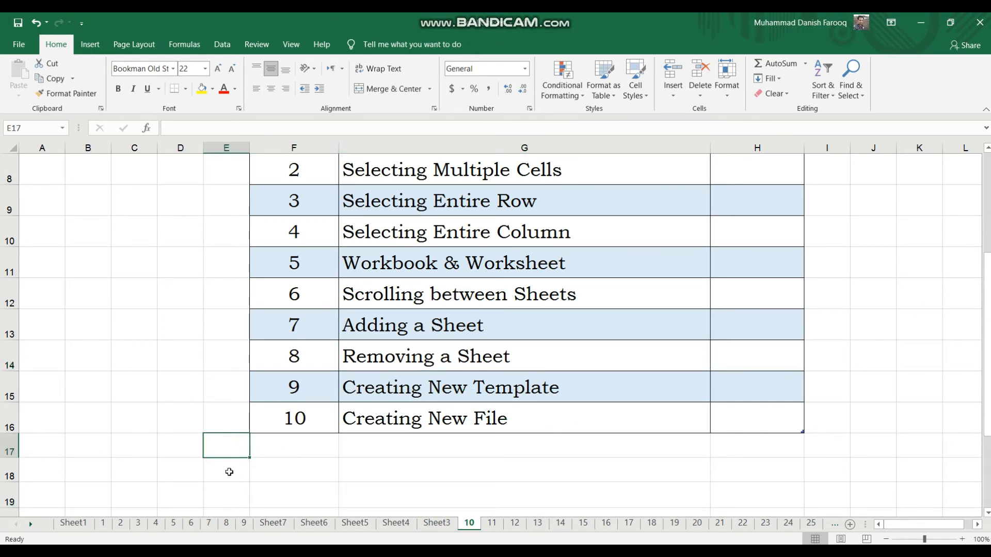
View Sheet7, Sheet6, Sheet5, Sheet4 and Sheet3 one after another.
left_click(283, 523)
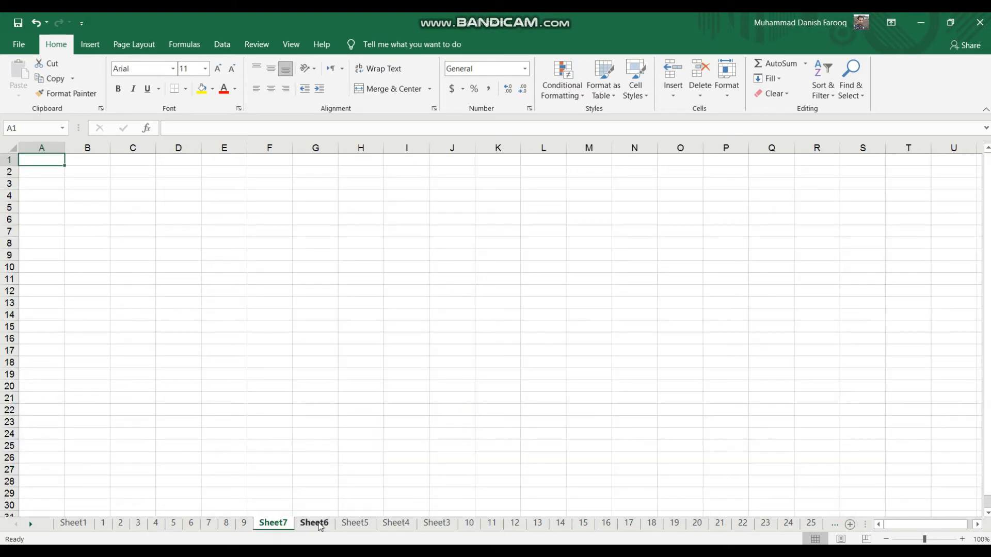
left_click(316, 523)
left_click(354, 523)
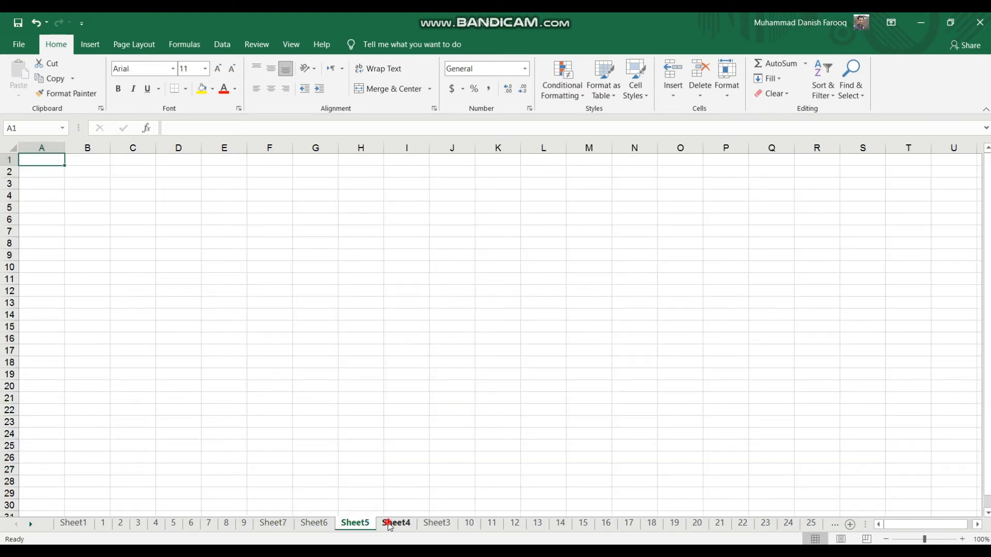
left_click(396, 523)
left_click(424, 524)
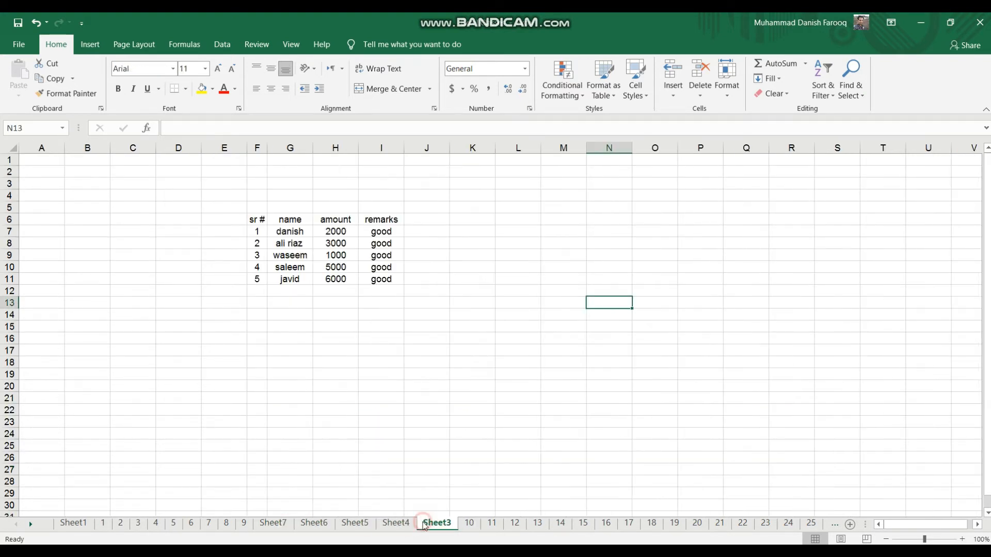
Delete the worksheet Sheet7 from the workbook.
left_click(271, 522)
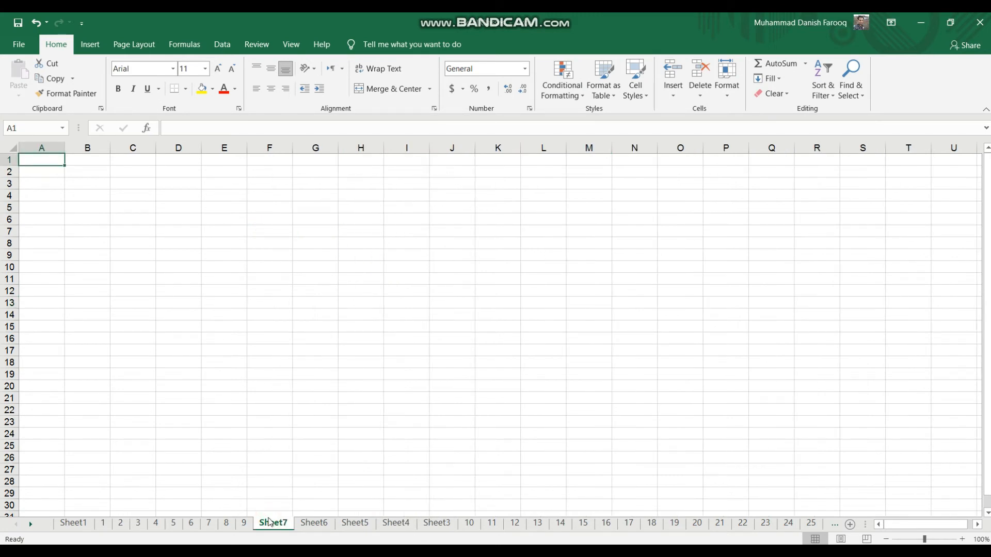
right_click(269, 522)
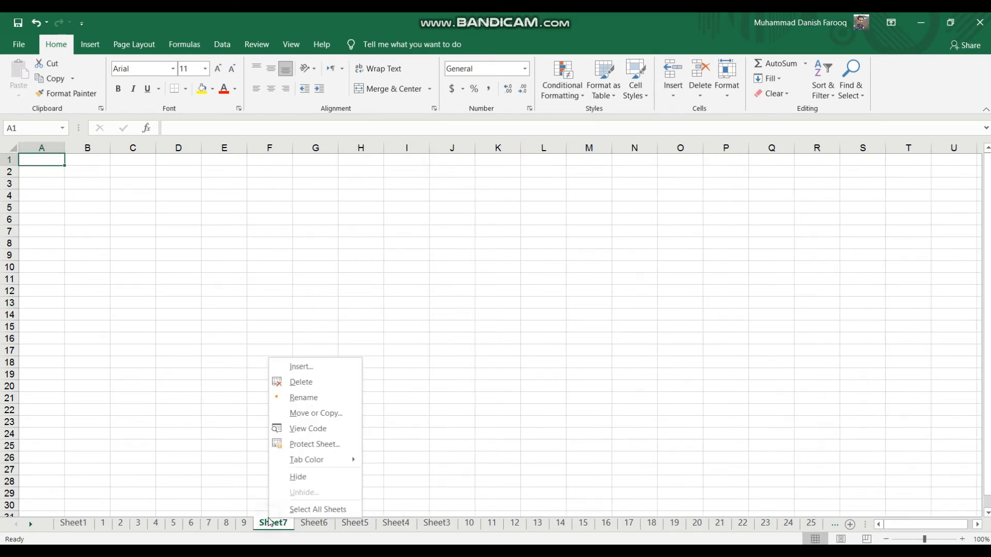
left_click(296, 384)
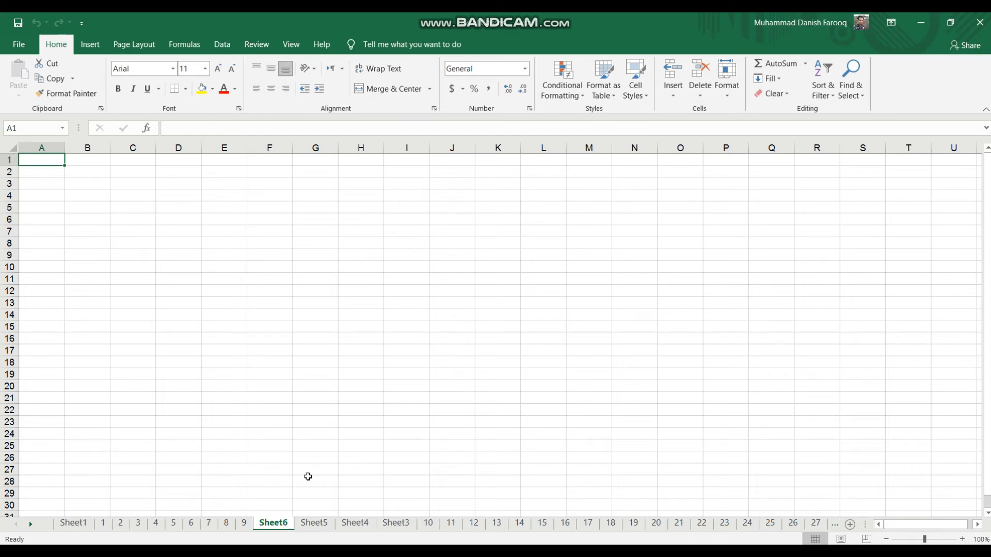
Group Sheet6, Sheet5 and Sheet4 and delete all three worksheets together.
left_click(319, 523, "ctrl")
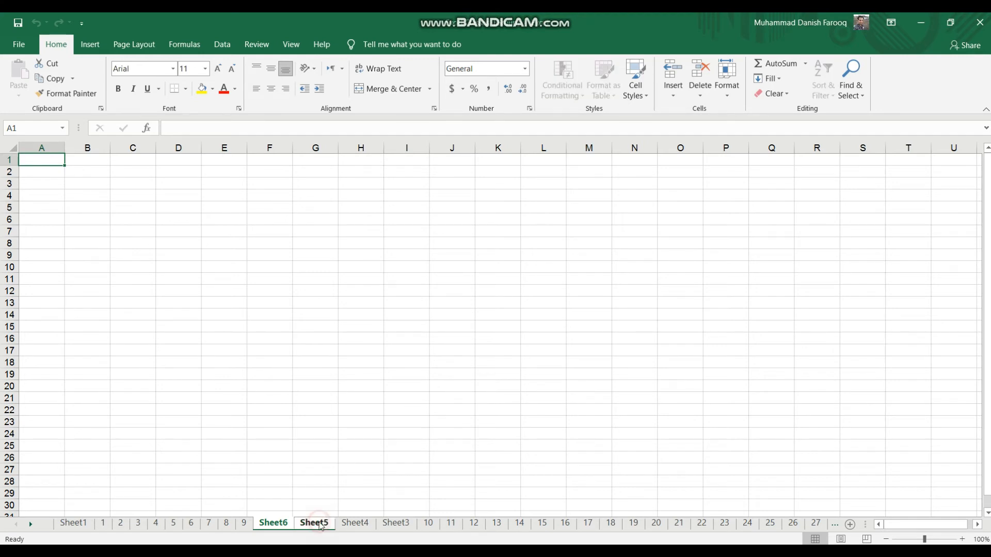
left_click(353, 527, "ctrl")
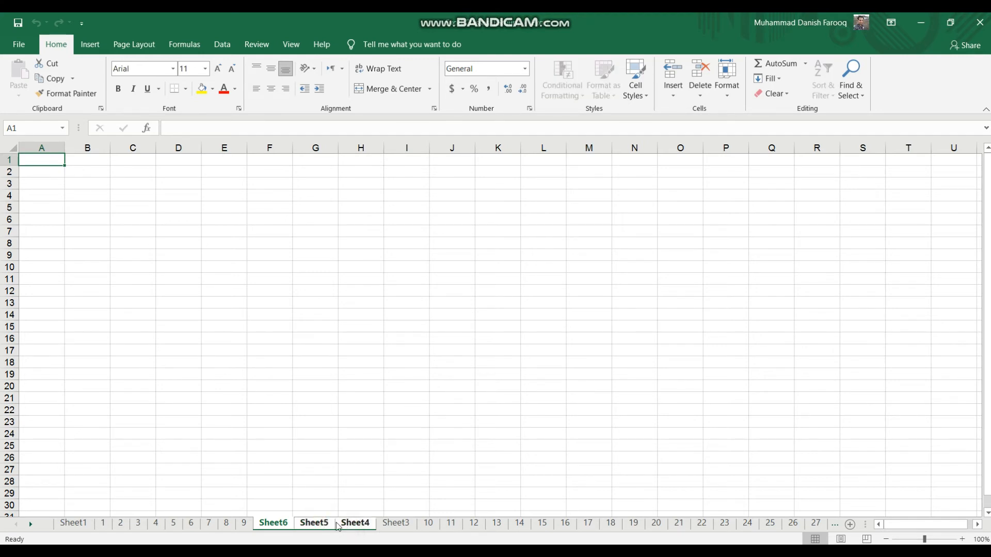
right_click(330, 524)
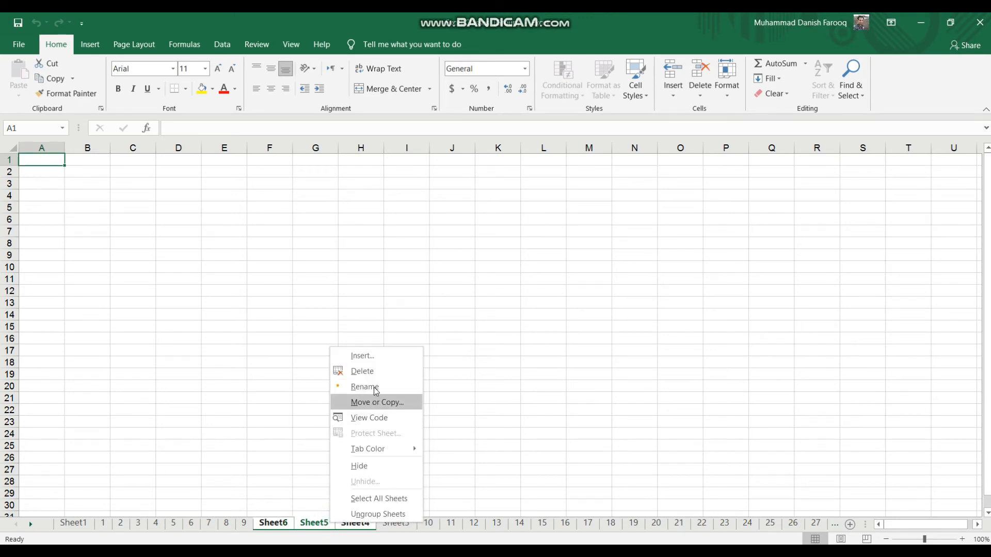
left_click(366, 369)
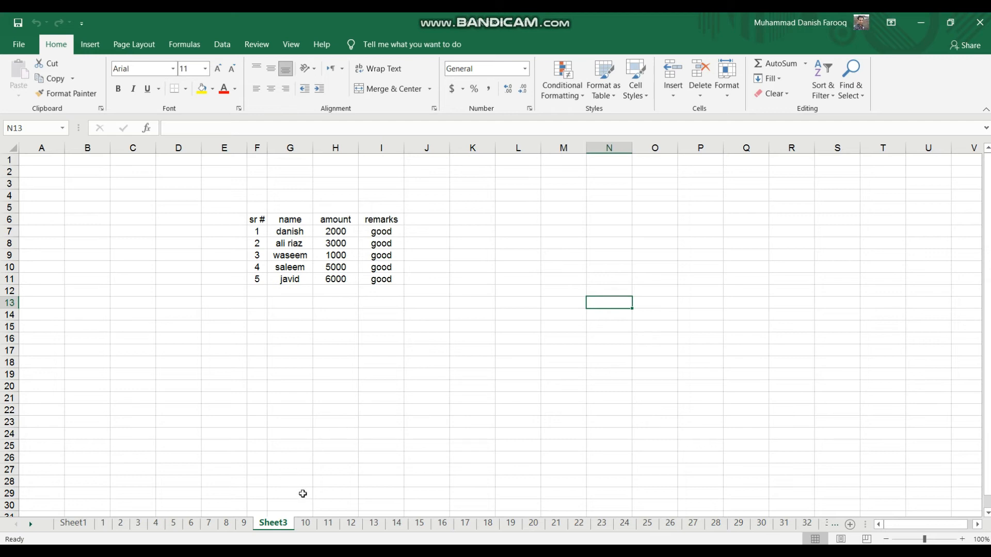
Open sheet 10 and select the empty cells G18, D14, C10 and B10 around the topic list one by one.
left_click(306, 522)
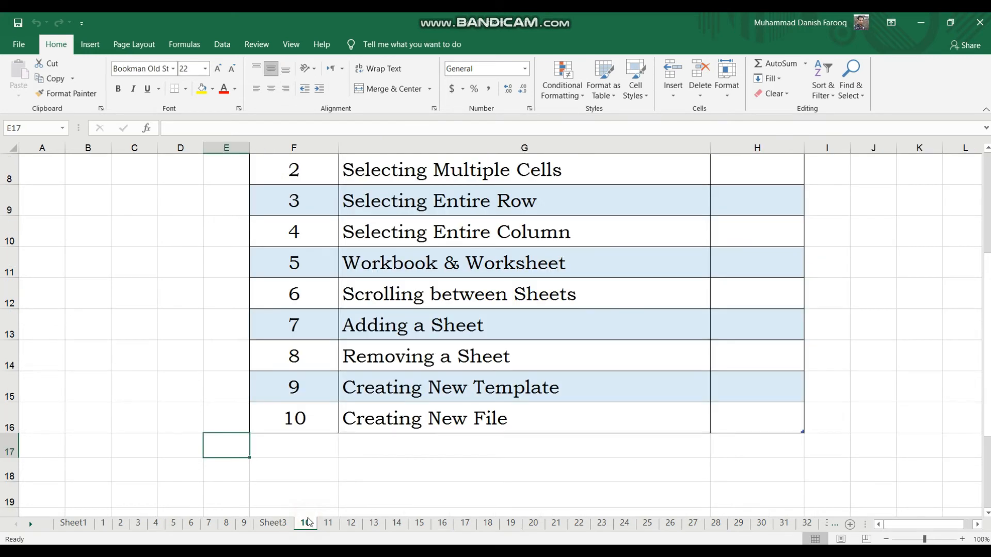
left_click(378, 473)
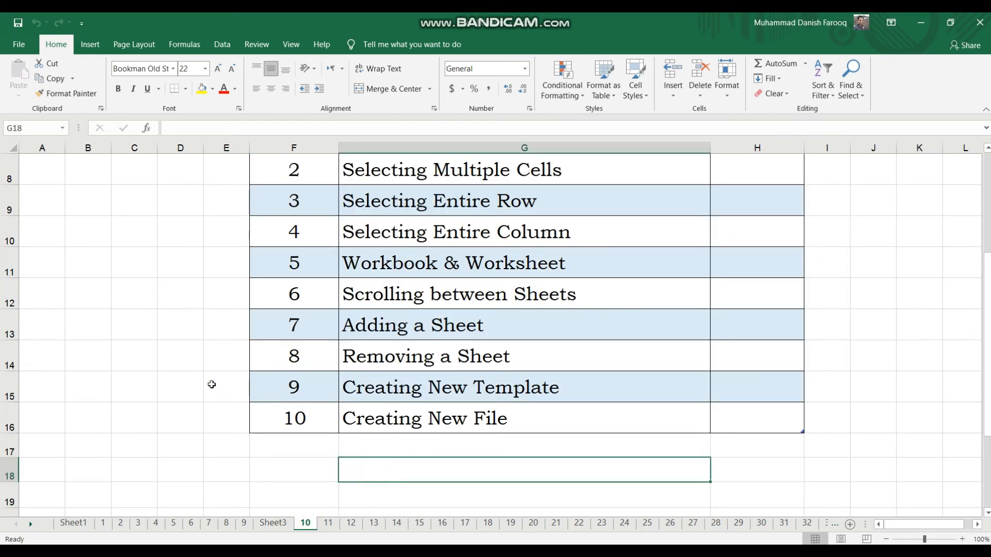
left_click(160, 365)
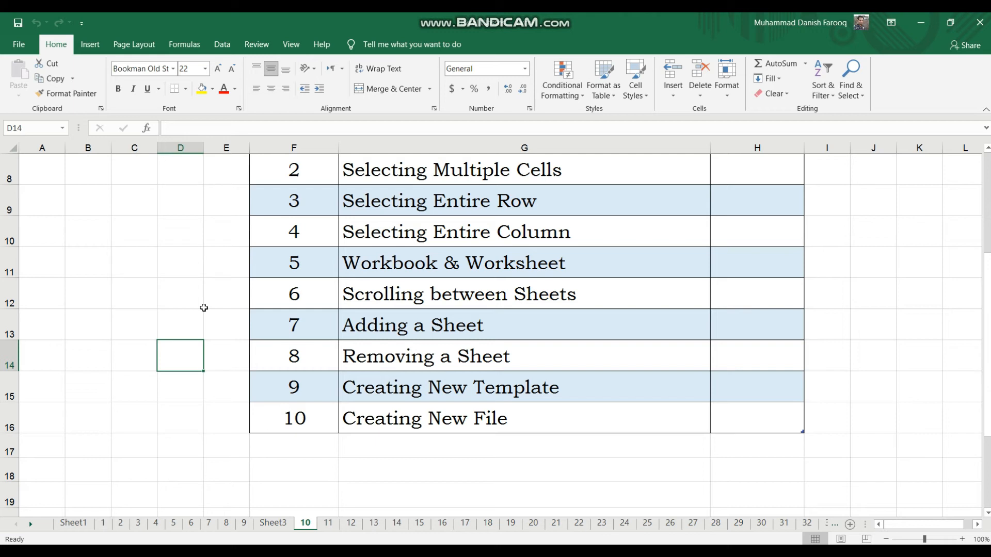
left_click(153, 228)
left_click(85, 219)
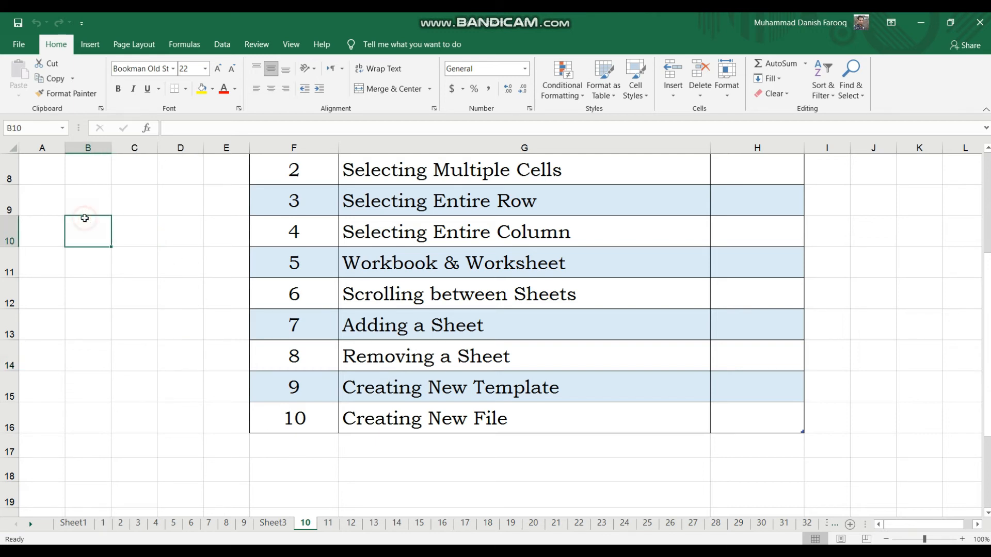
Browse the full gallery of templates available for a new workbook, including the calendars, budgets, invoices and schedules.
left_click(18, 45)
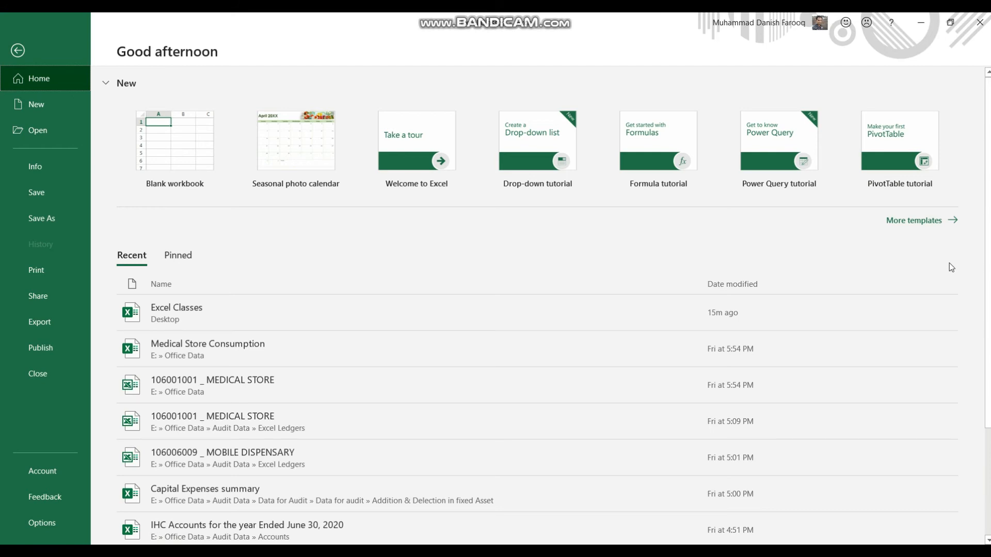
left_click(915, 222)
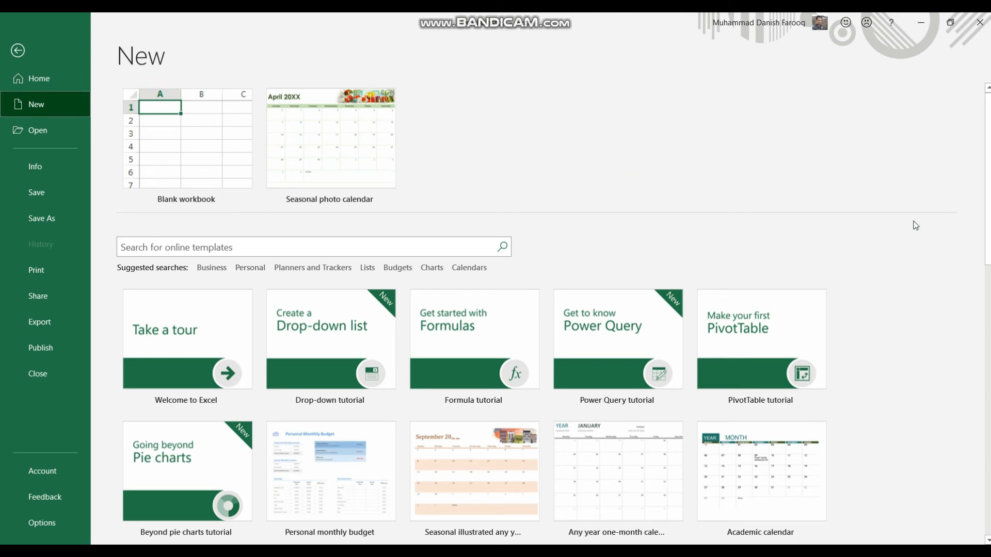
scroll(537, 266, "down", 1)
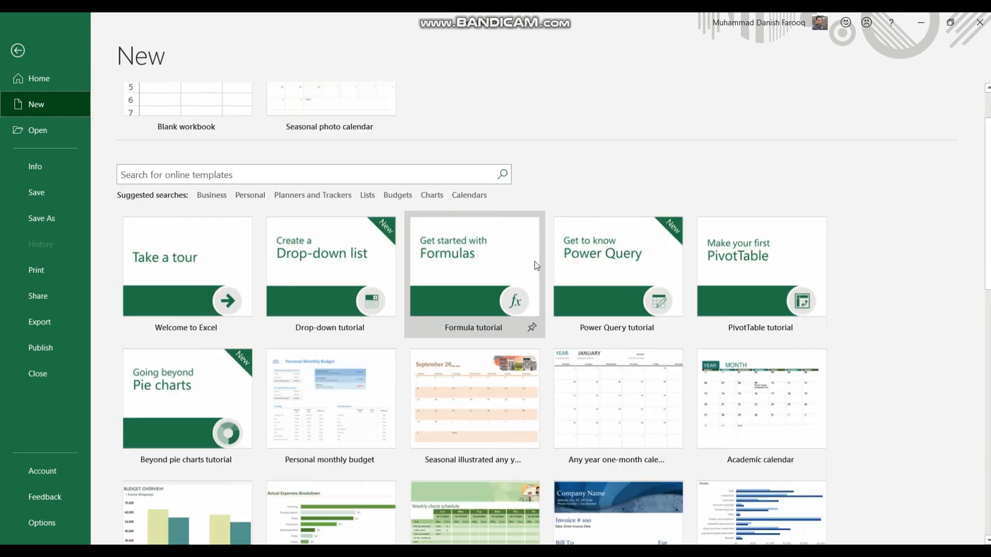
scroll(536, 266, "down", 6)
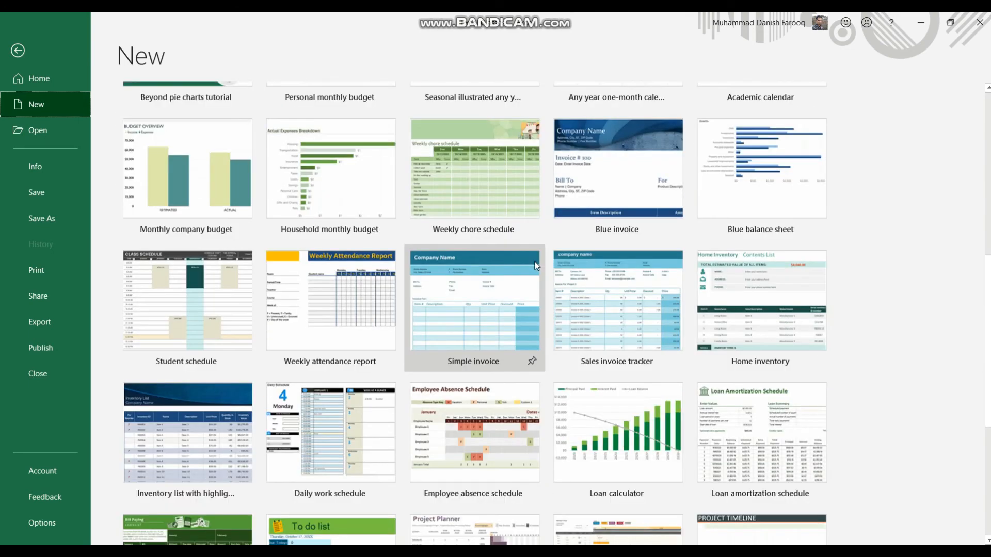
scroll(537, 266, "down", 3)
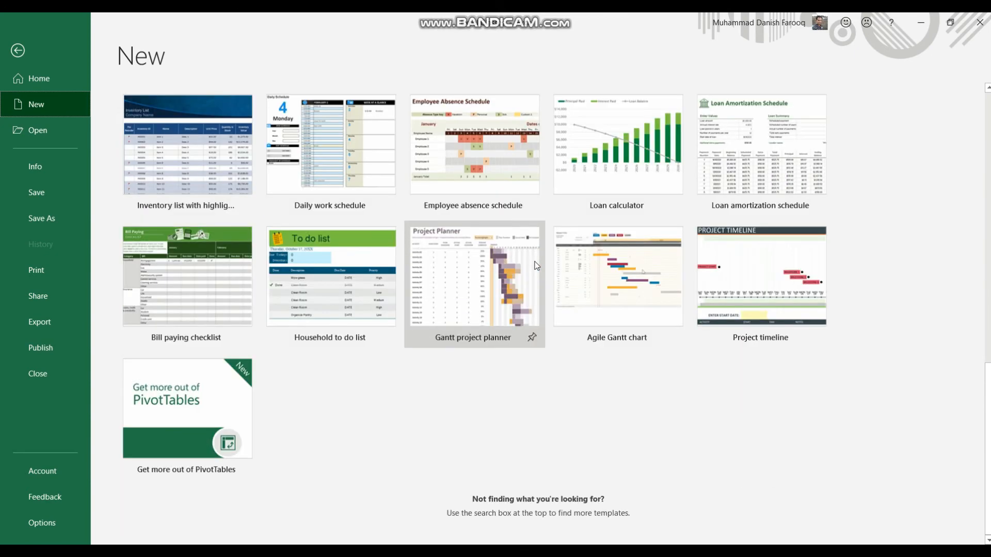
scroll(537, 266, "up", 1)
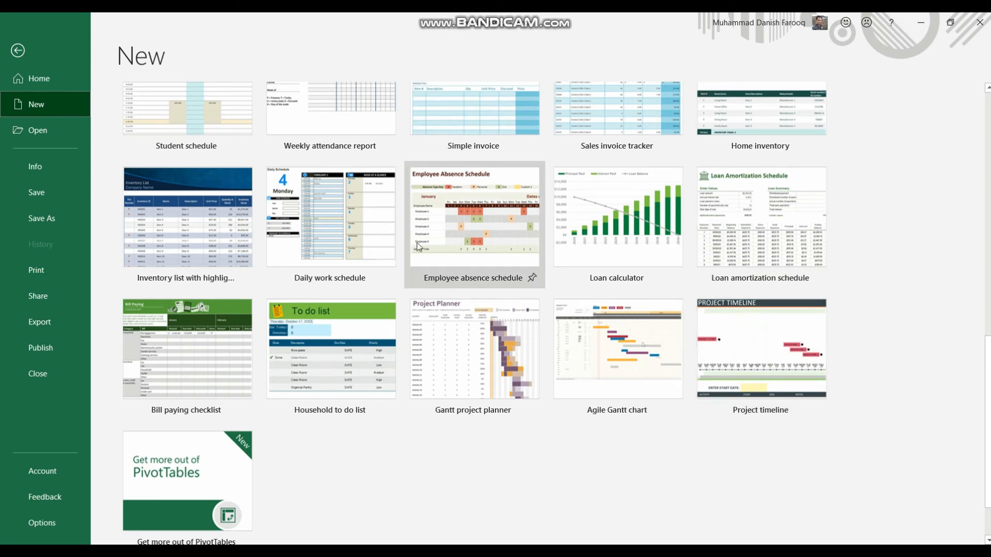
scroll(439, 394, "up", 3)
scroll(439, 395, "up", 1)
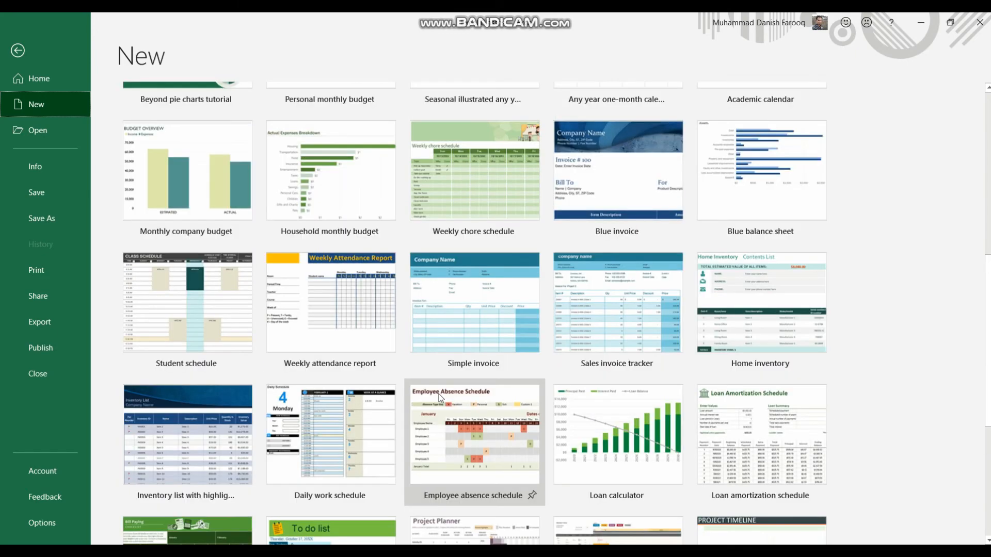
scroll(439, 395, "up", 2)
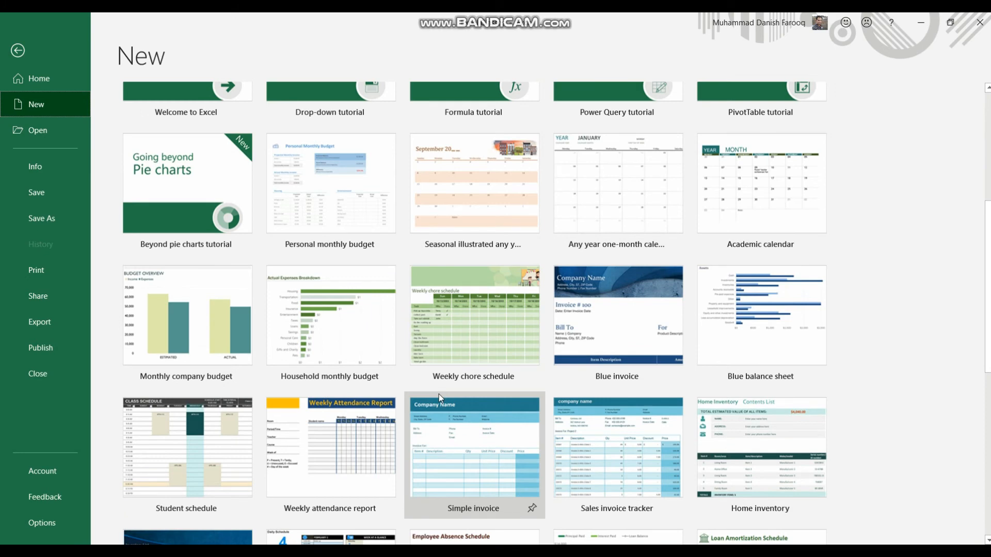
scroll(439, 394, "up", 1)
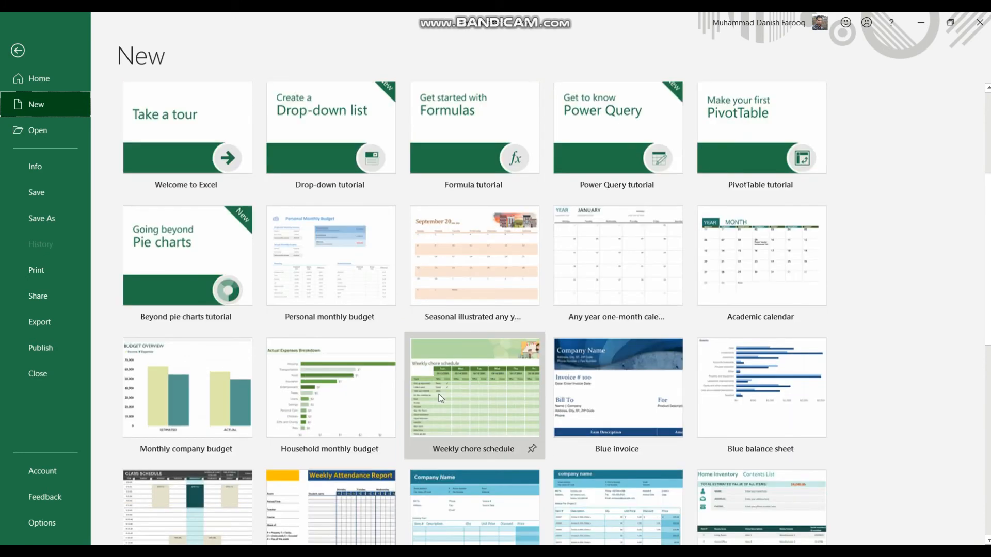
scroll(440, 398, "up", 1)
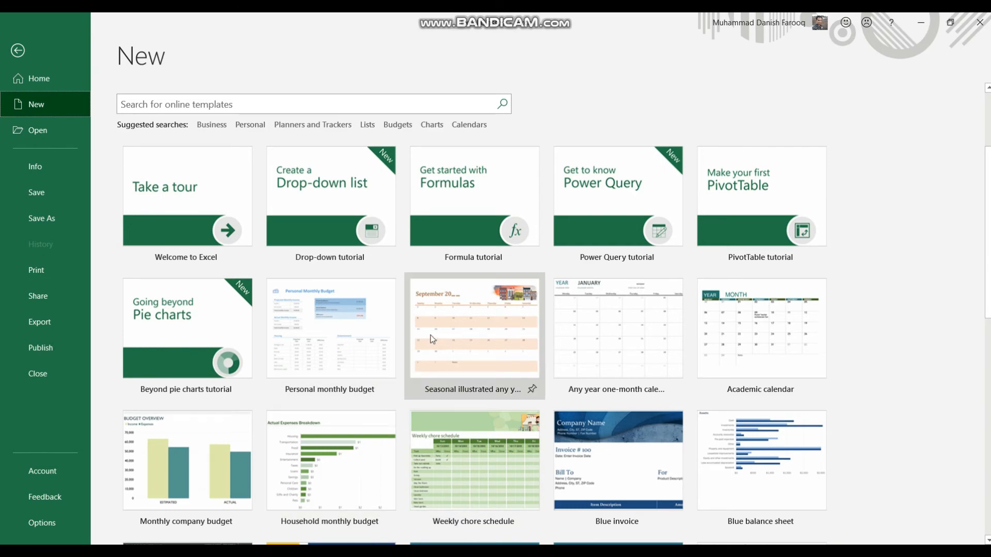
scroll(432, 338, "down", 1)
scroll(431, 337, "down", 1)
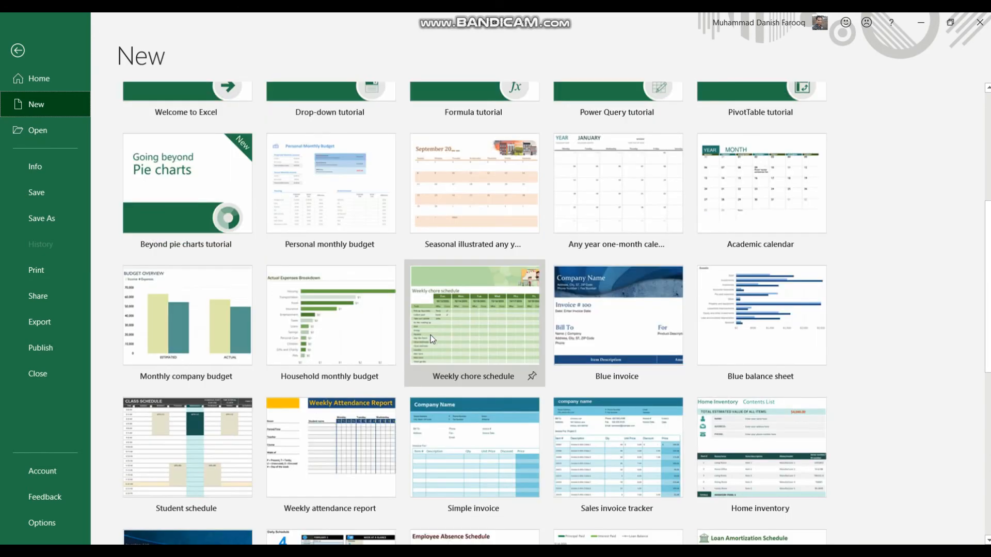
scroll(431, 337, "up", 2)
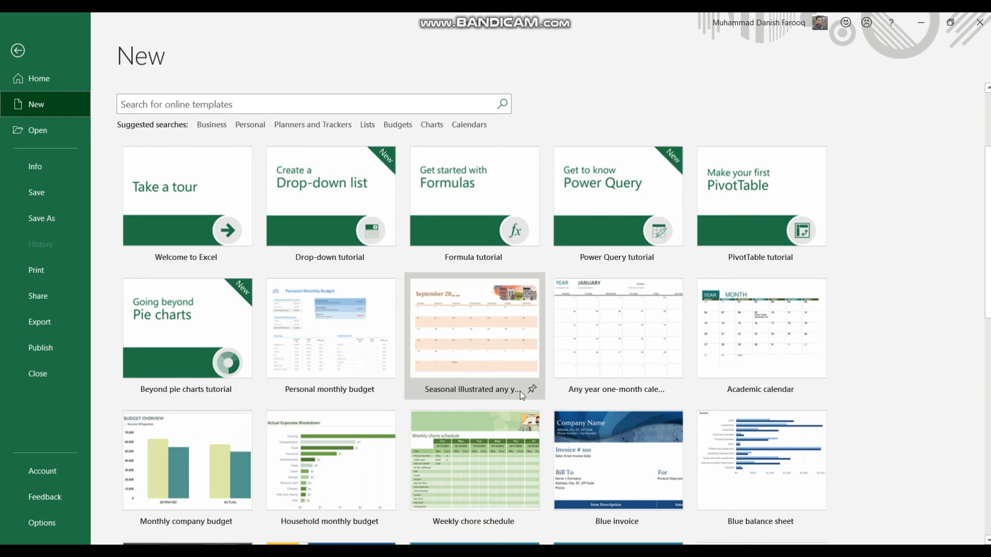
Create a workbook from the Seasonal illustrated any year calendar template and look over its January sheet.
left_click(445, 301)
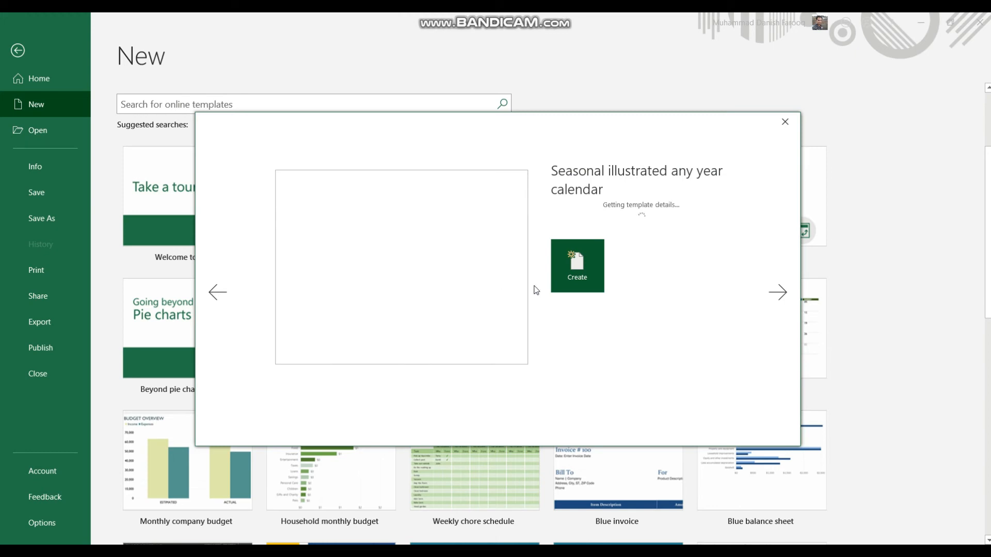
left_click(582, 334)
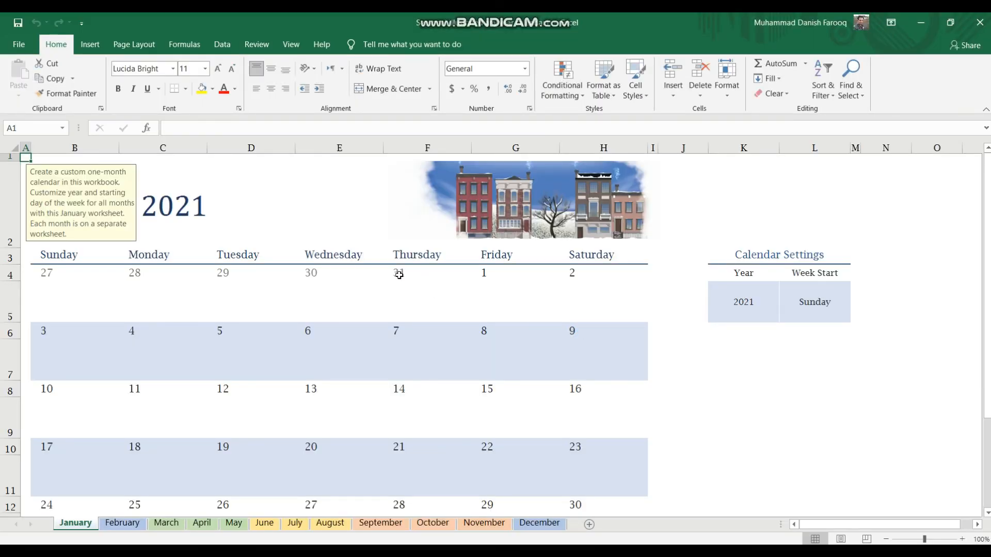
scroll(399, 275, "down", 3)
scroll(399, 276, "up", 3)
scroll(399, 275, "down", 5)
scroll(399, 275, "up", 5)
left_click(222, 191)
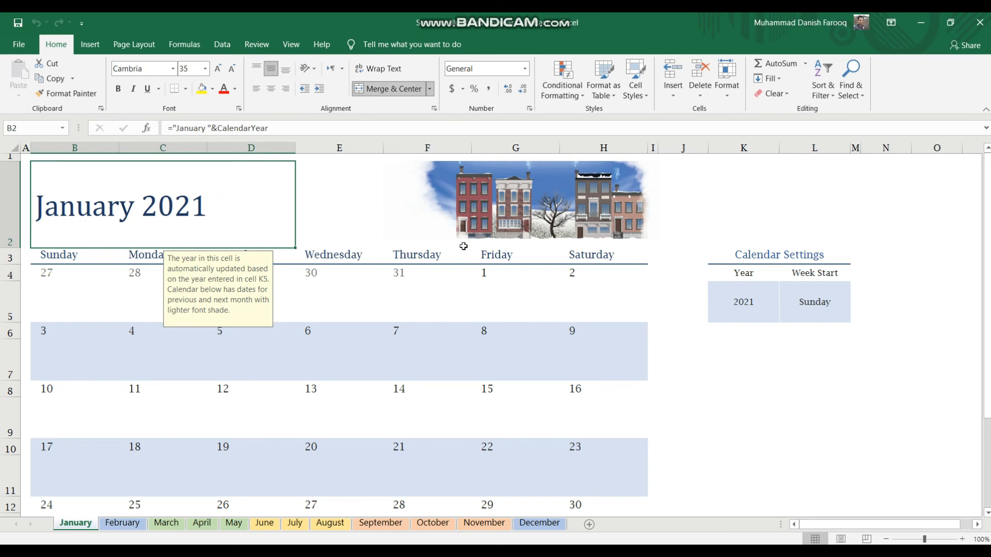
left_click(820, 427)
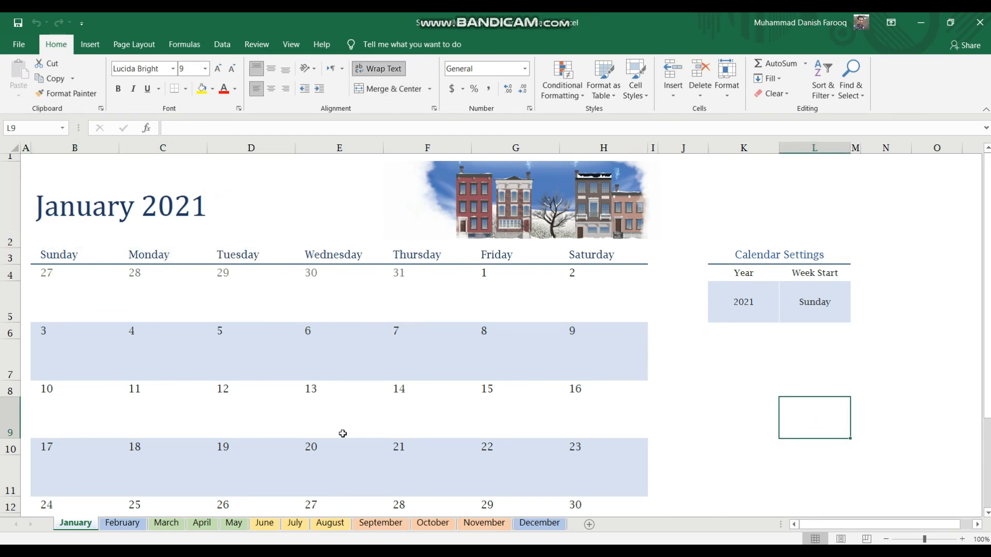
View the calendar's monthly sheets one after another from February to August.
left_click(123, 523)
left_click(170, 530)
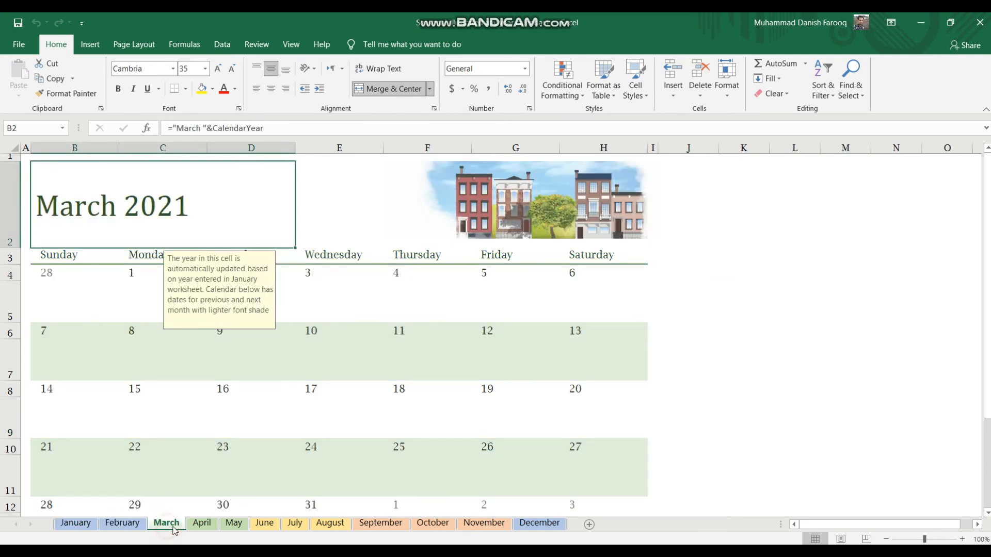
left_click(207, 526)
left_click(247, 524)
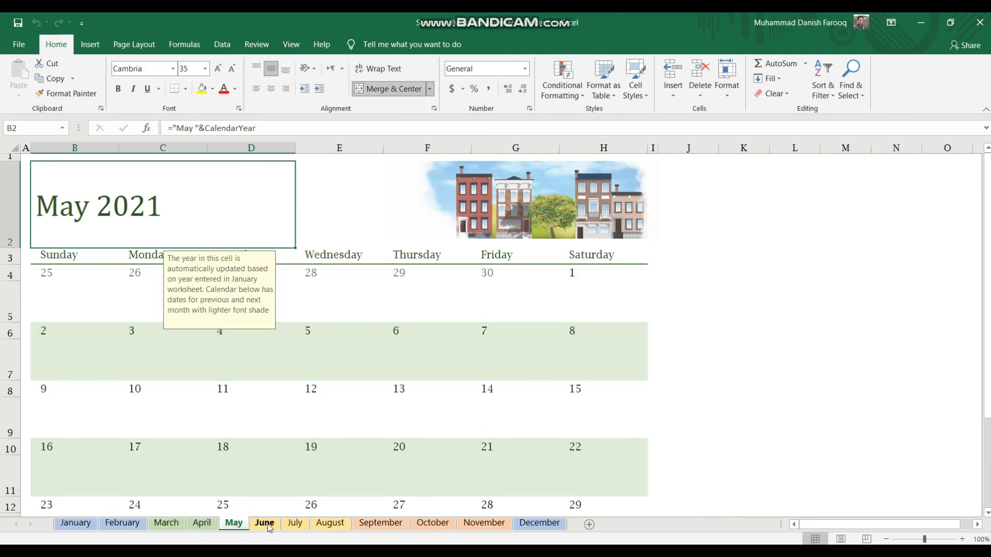
left_click(266, 524)
left_click(296, 525)
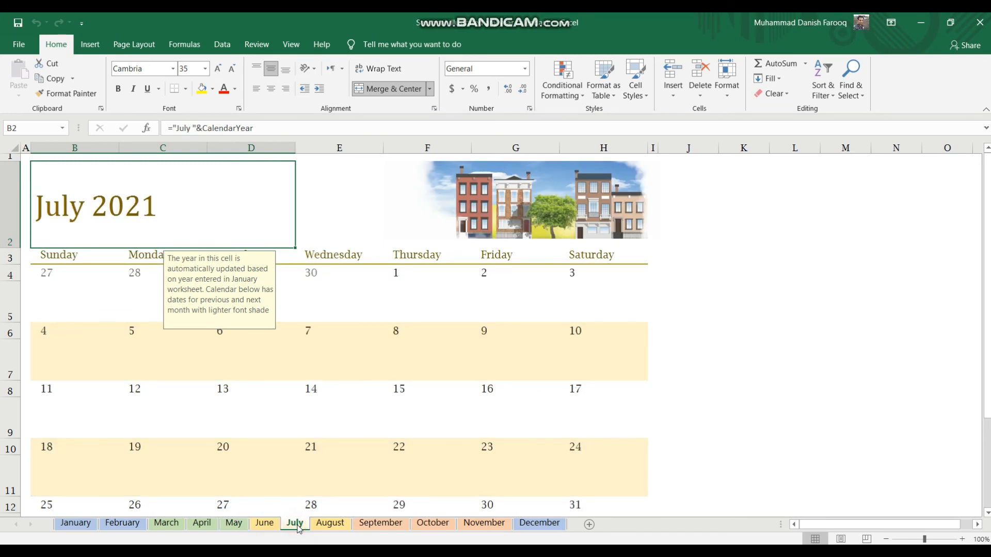
left_click(330, 524)
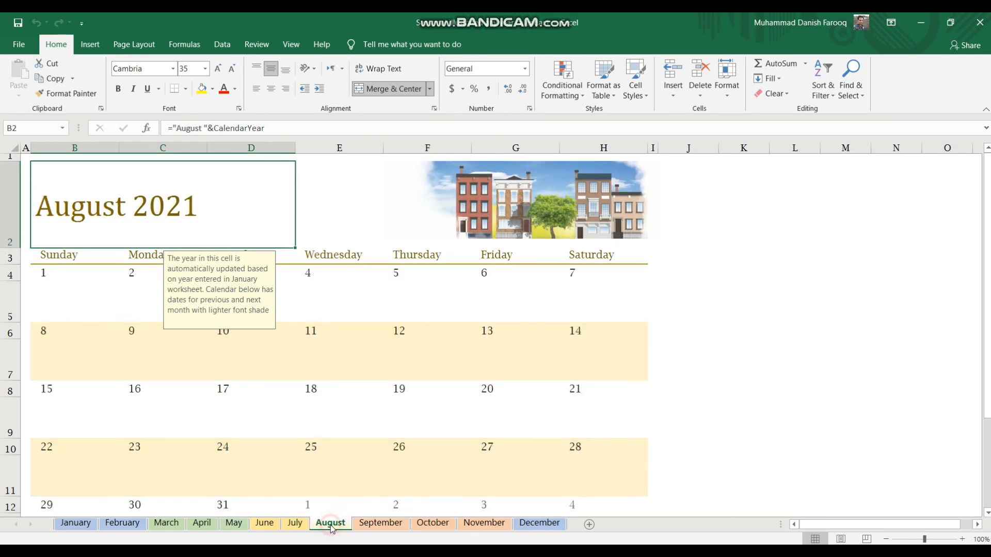
On the August sheet, select the Wednesday heading and the note cells under 11, 25, 23 and 9 one by one.
left_click(339, 252)
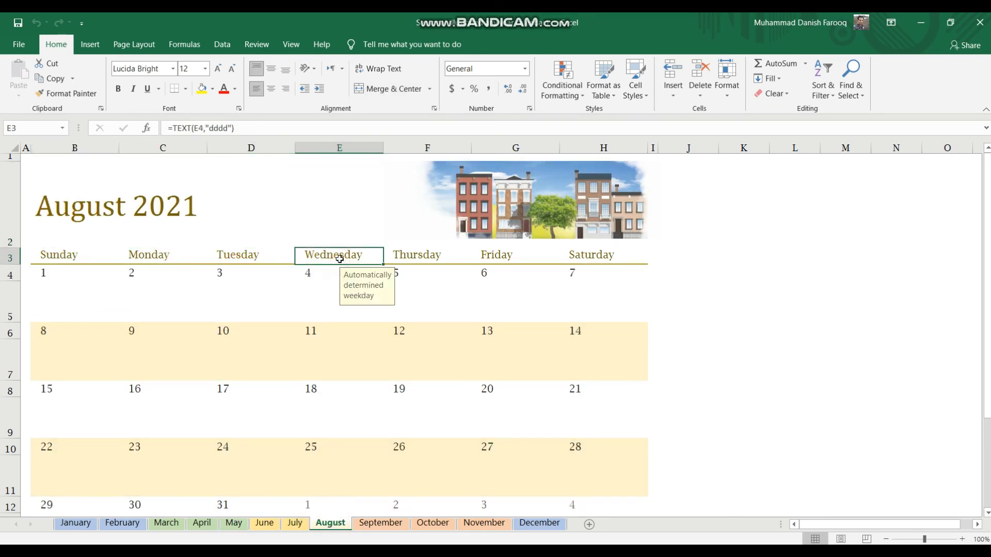
left_click(316, 346)
left_click(335, 480)
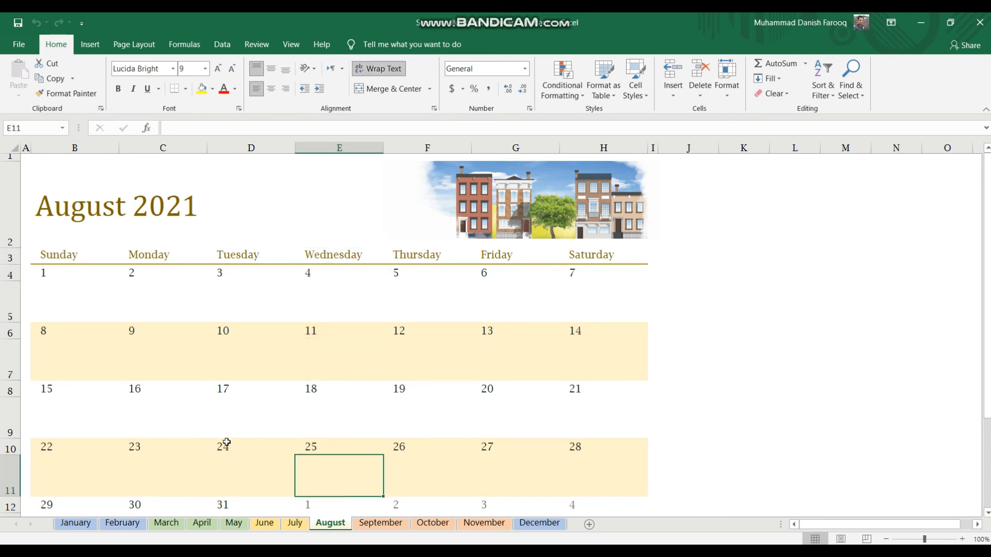
left_click(159, 464)
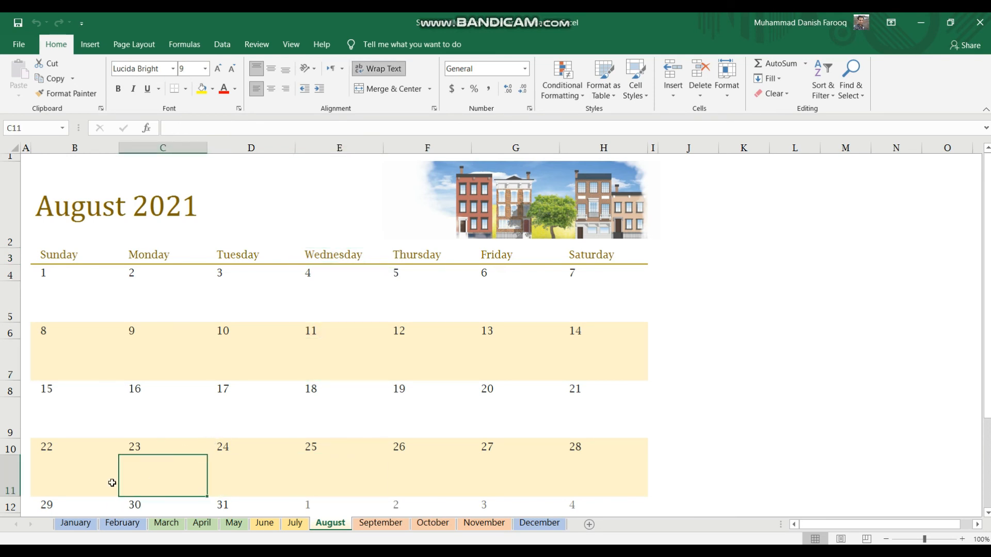
left_click(171, 346)
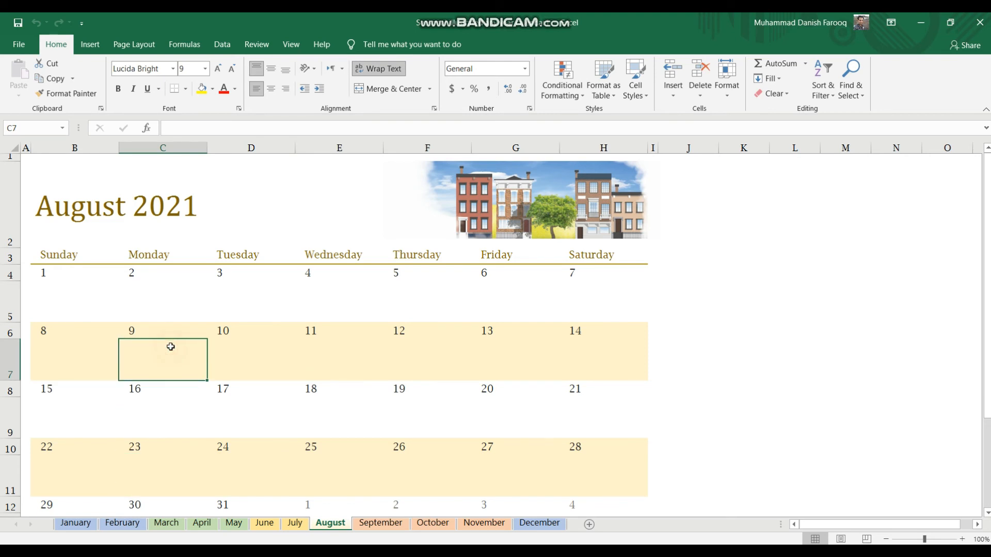
Enter the note "Independence day" in cell H7 under August 14.
left_click(626, 361)
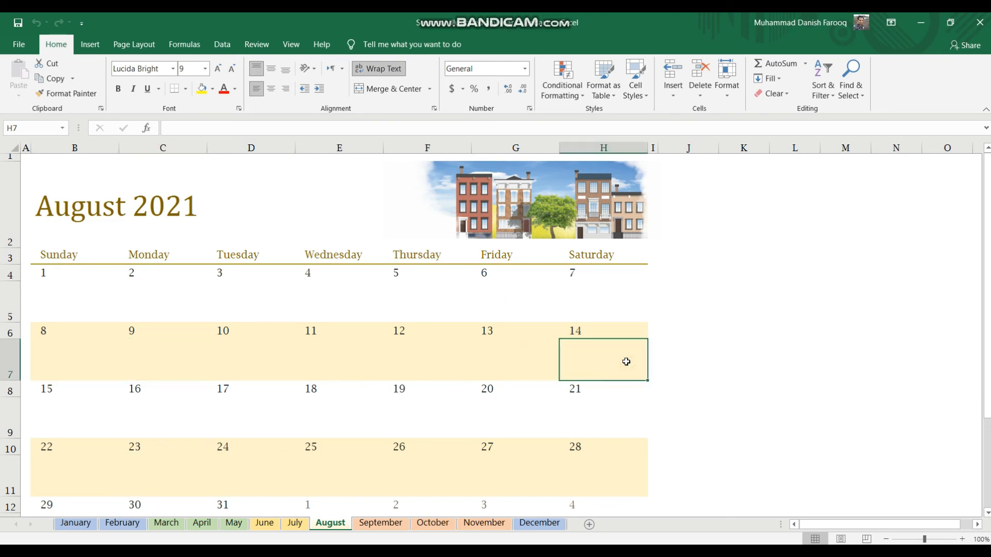
type("Ind")
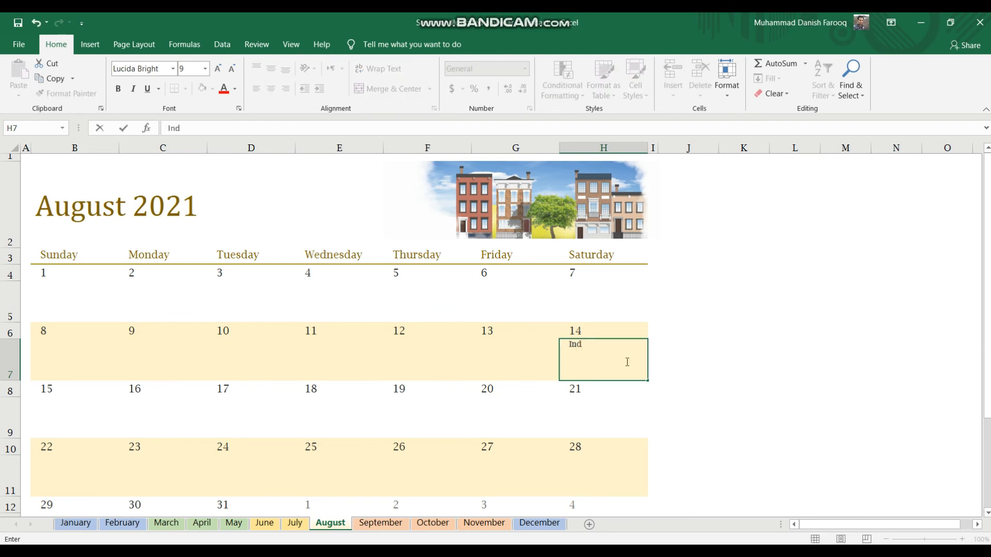
type("ependence day")
key("Return")
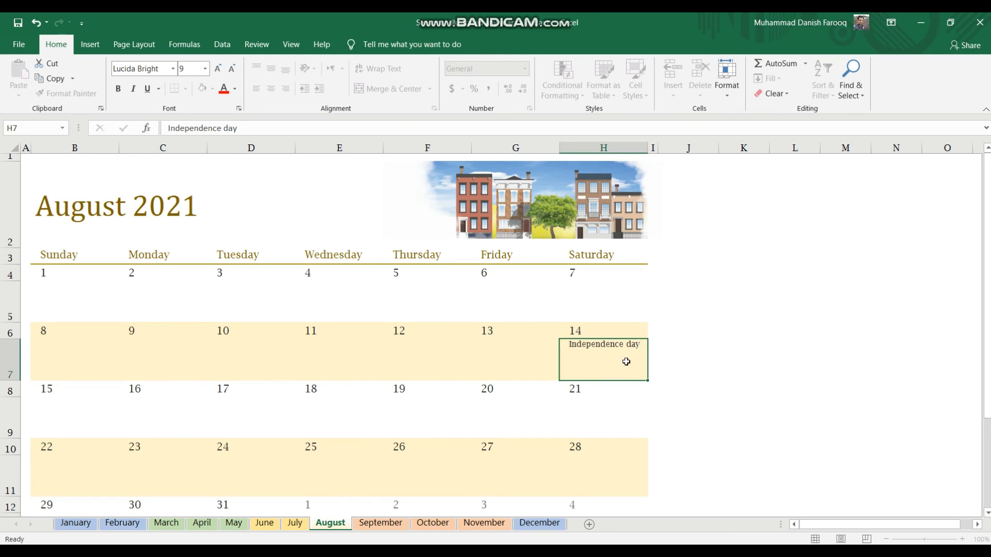
Clear the note under August 14 and select the empty cell K6 beside the calendar.
left_click(616, 343)
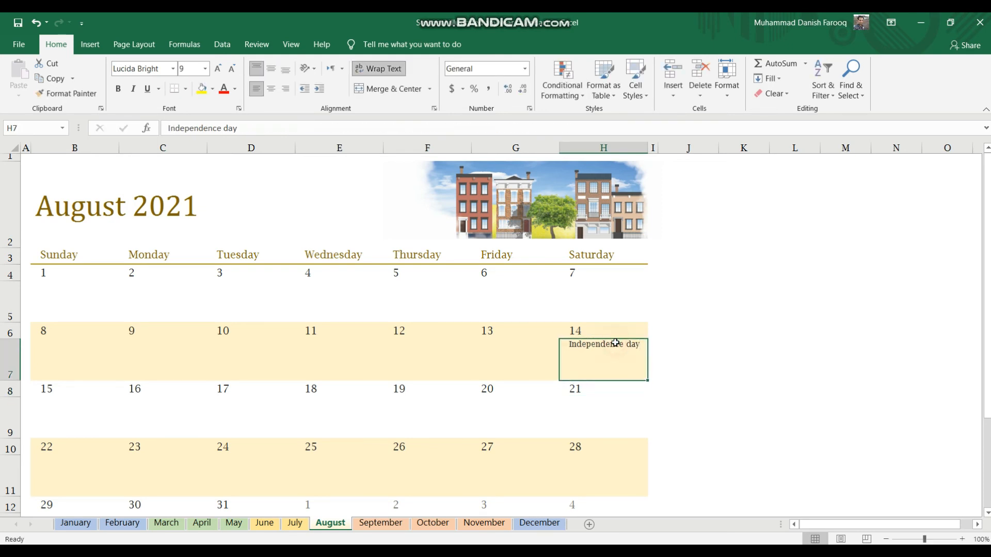
key("Delete")
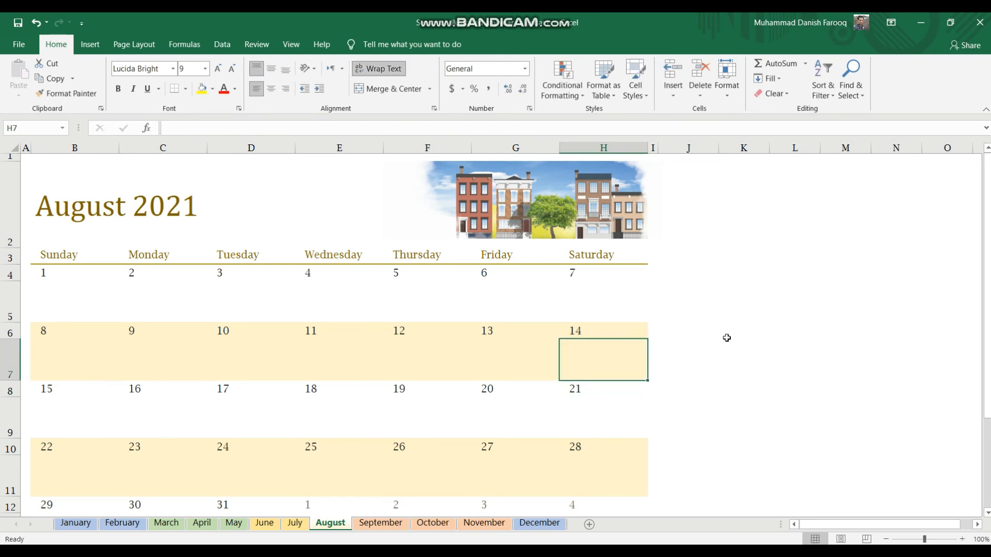
left_click(727, 335)
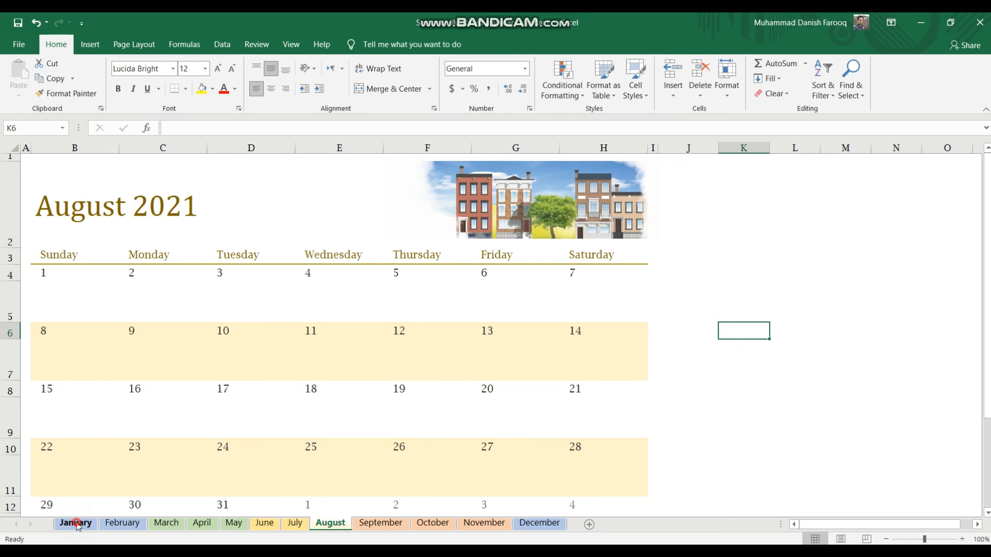
Return to the January sheet and select its title, the note cell under 12 and the empty cell K7.
left_click(76, 523)
left_click(82, 213)
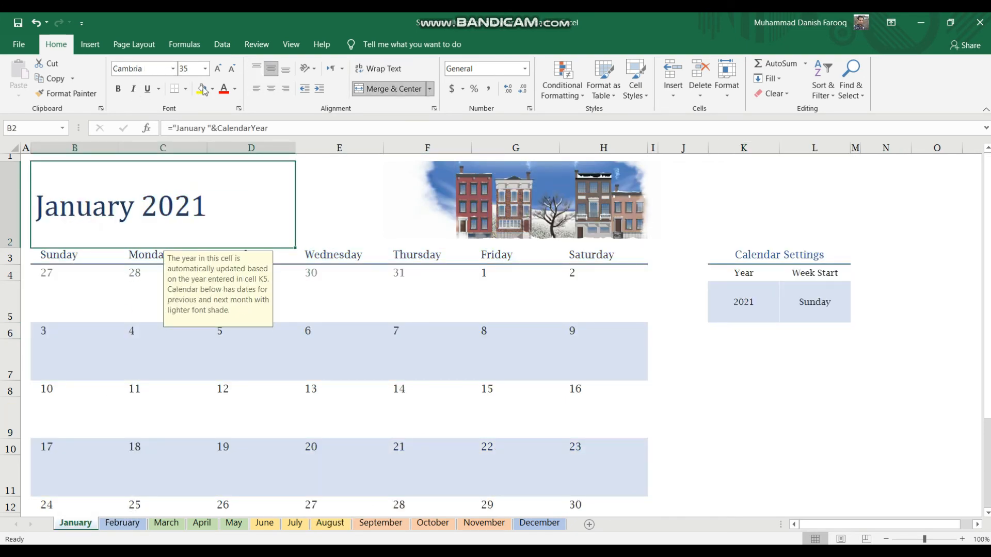
left_click(235, 398)
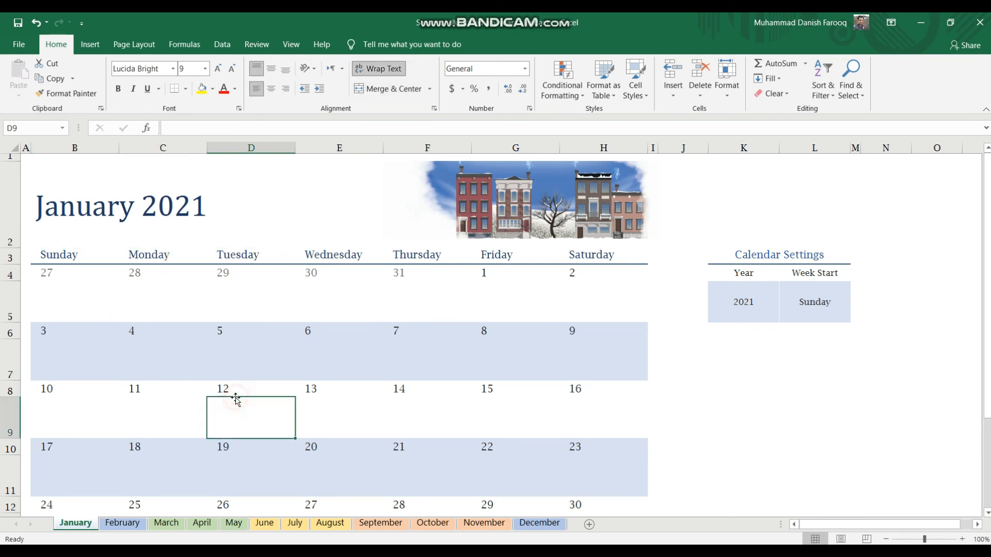
left_click(760, 370)
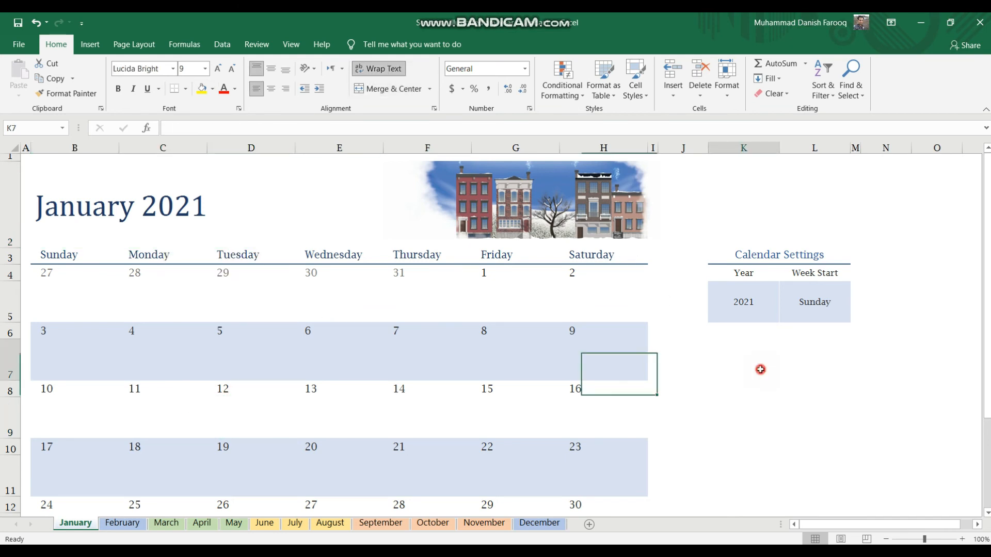
Set the calendar year to 2022 in the Calendar Settings on the January sheet and reselect the year cell.
left_click(747, 308)
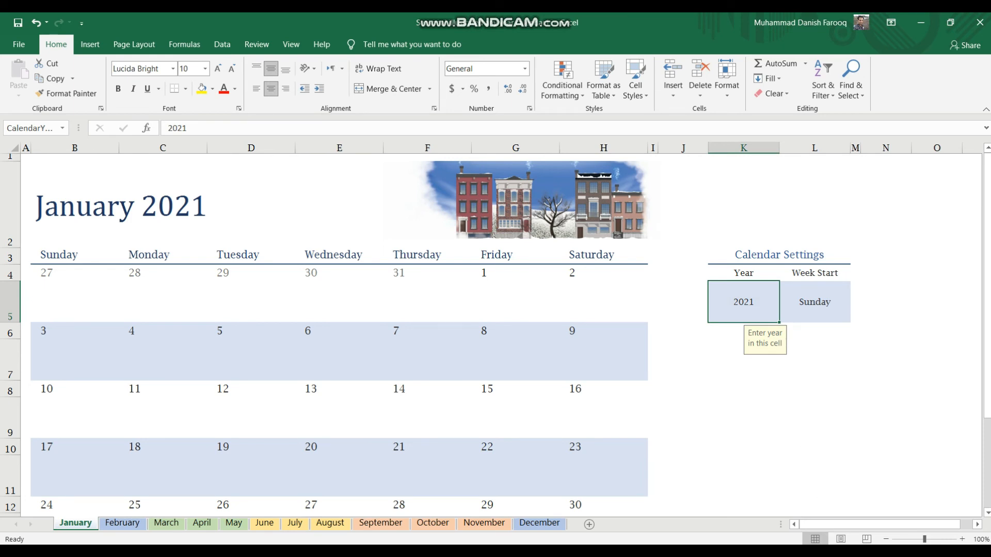
type("201")
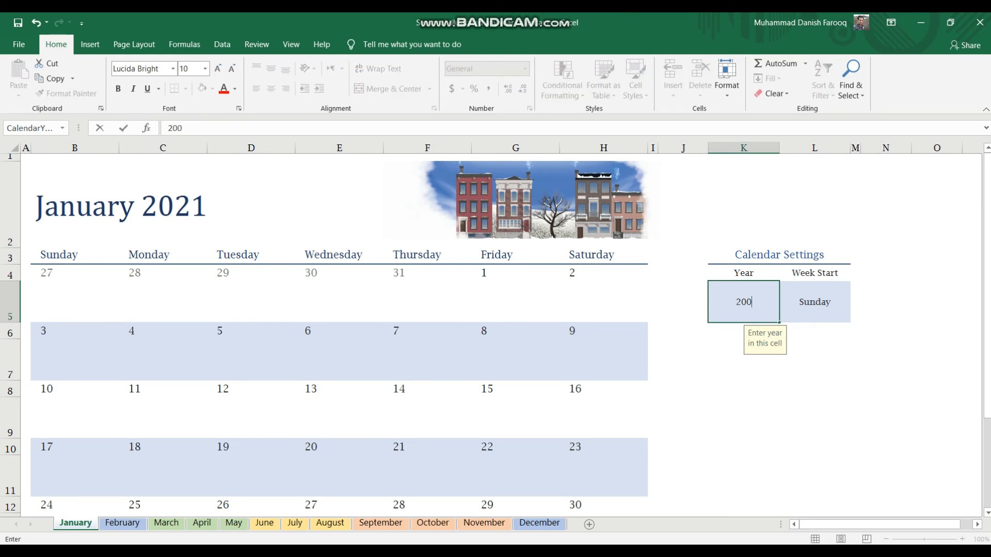
key("BackSpace")
type("22")
key("Return")
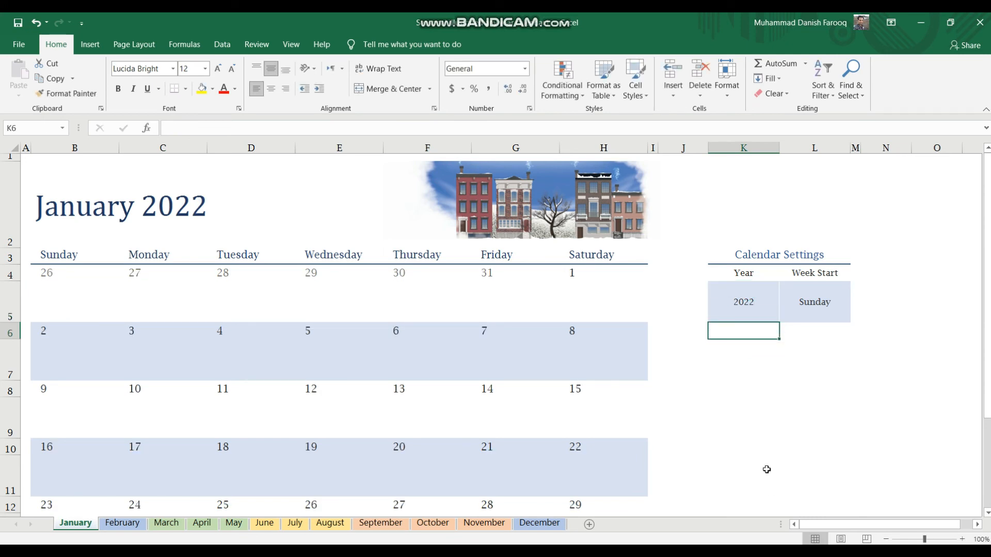
left_click(738, 304)
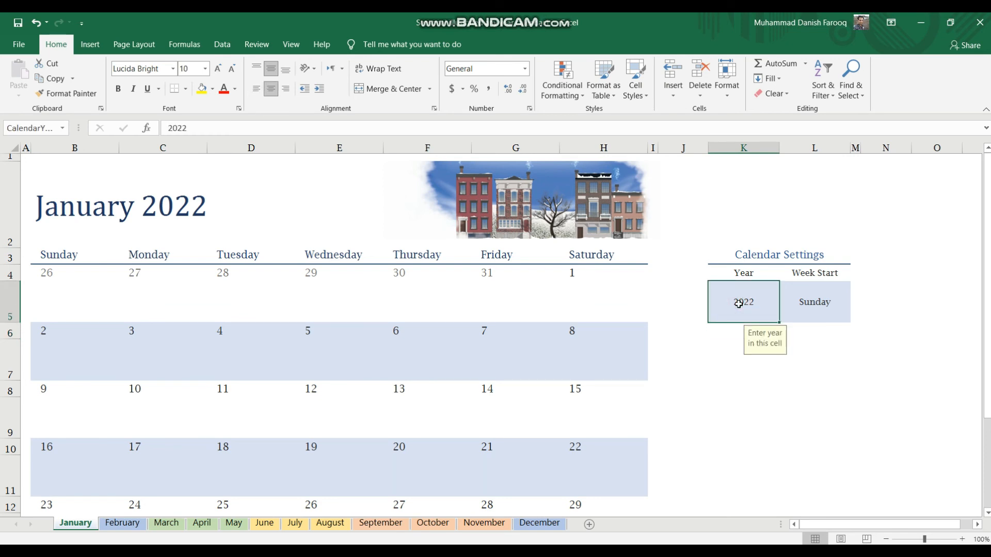
Change the Week Start day in the Calendar Settings to Monday.
left_click(809, 299)
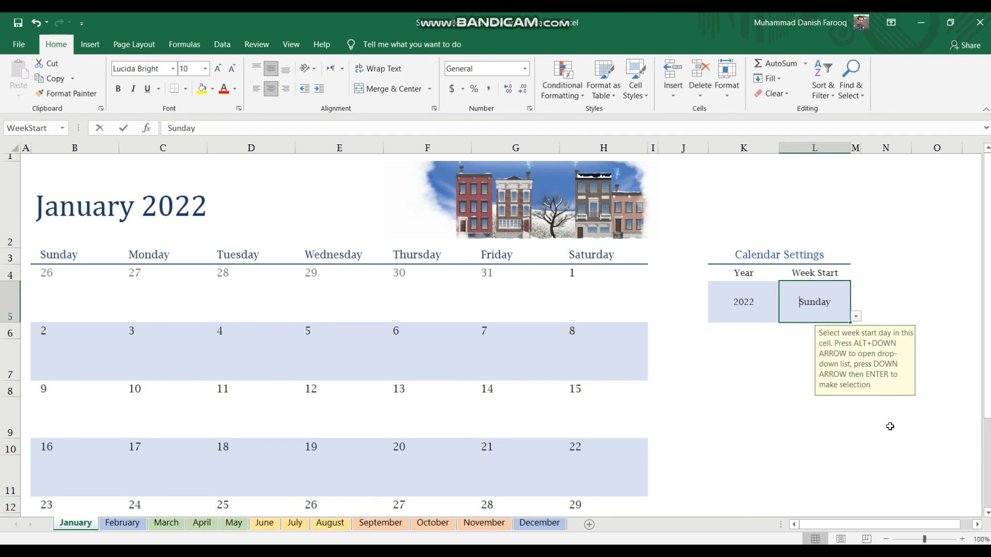
type("monday")
key("Return")
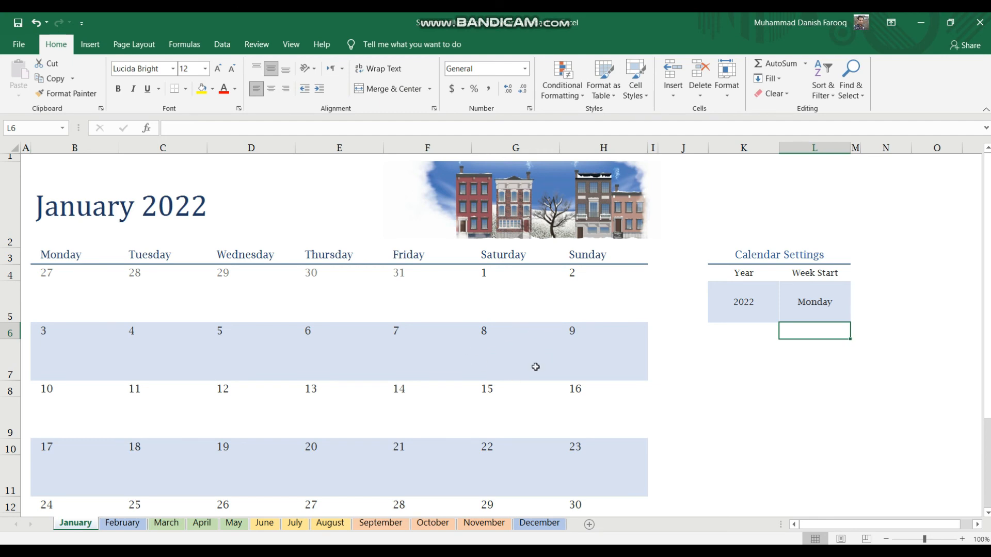
Close the calendar workbook without saving and select the empty cells B13 and C16 beside the topic list on sheet 10.
left_click(983, 23)
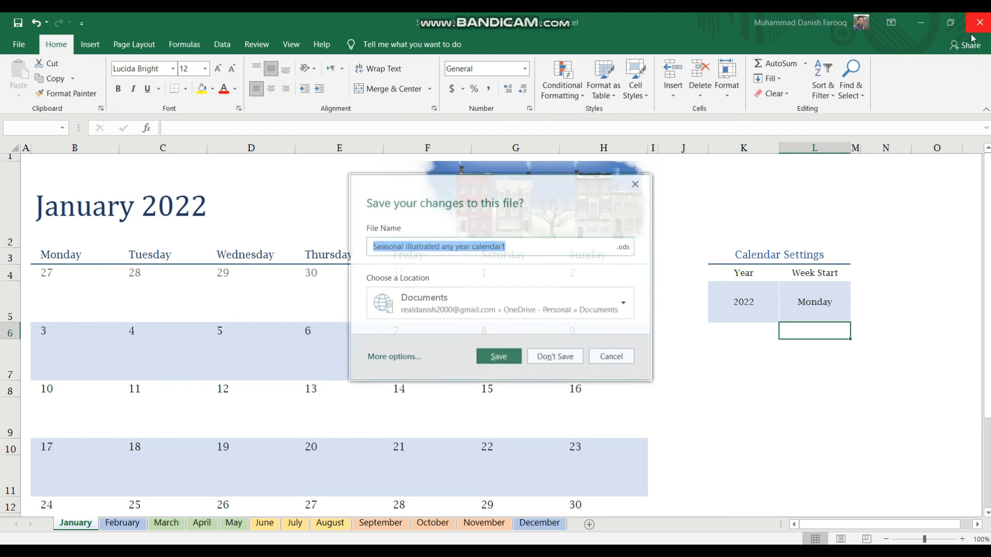
left_click(567, 356)
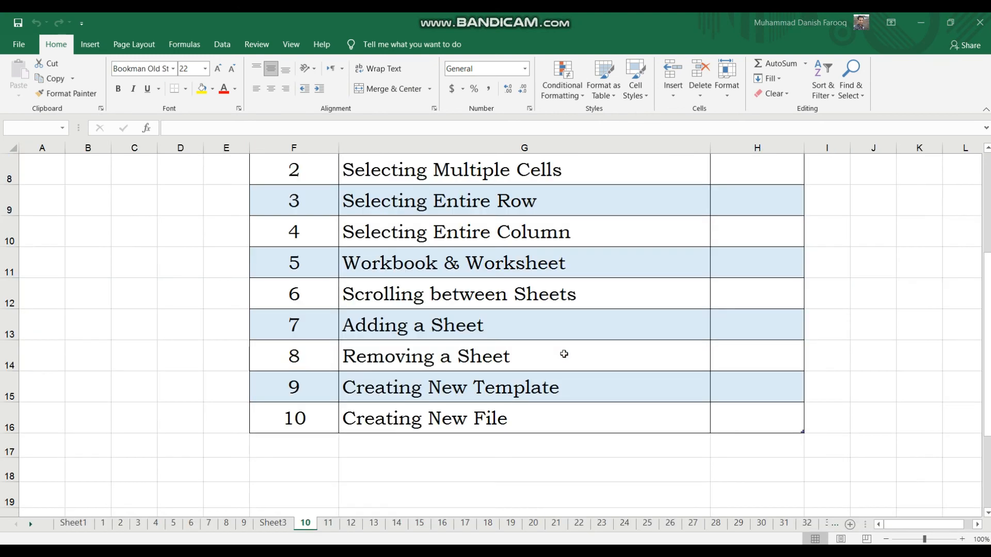
left_click(100, 328)
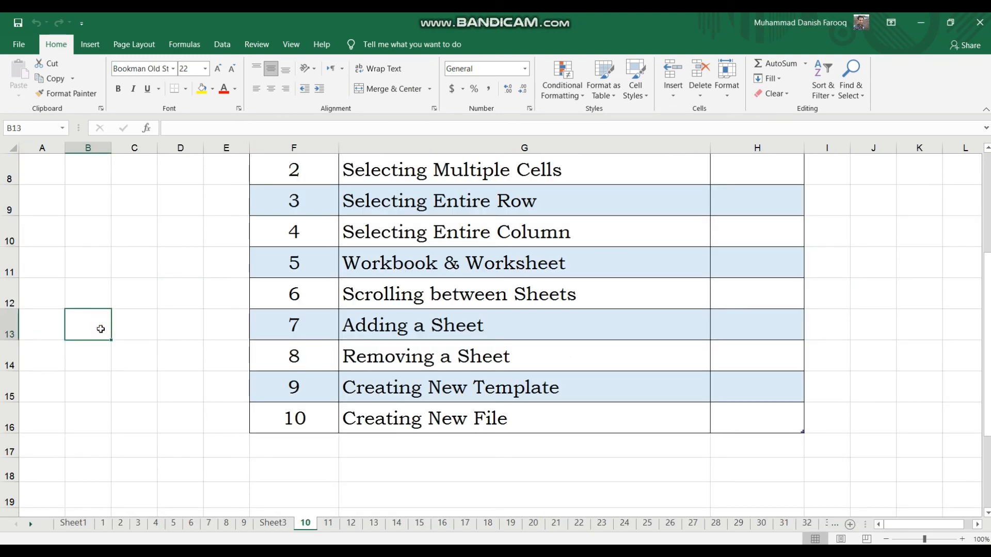
left_click(136, 405)
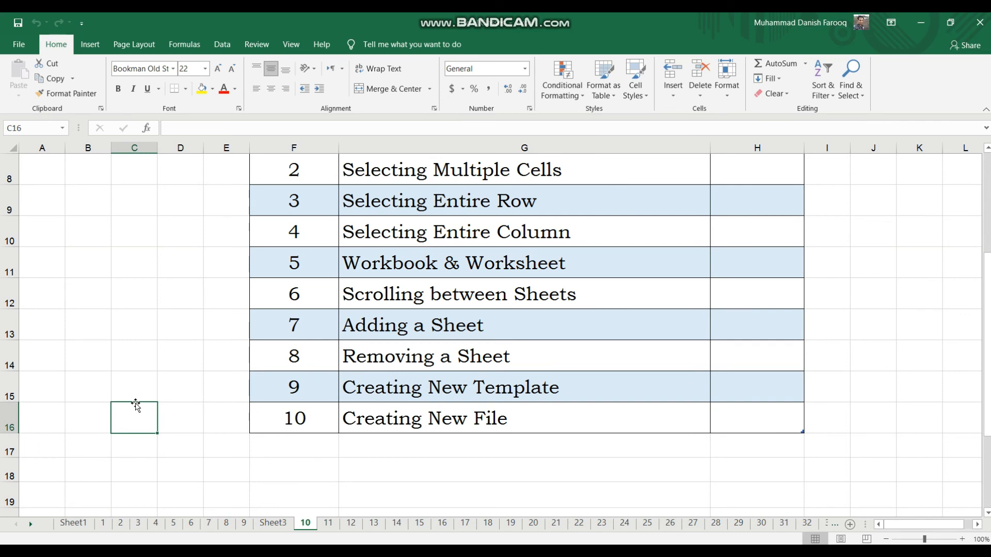
Switch to the Windows desktop and open Start, expanding and collapsing File Explorer's folder list.
key("super+d")
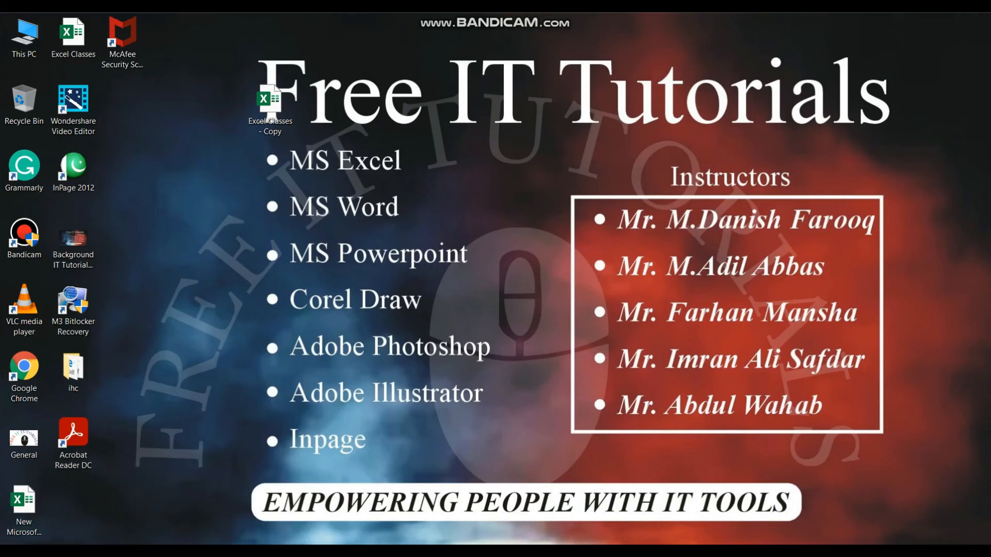
key("super")
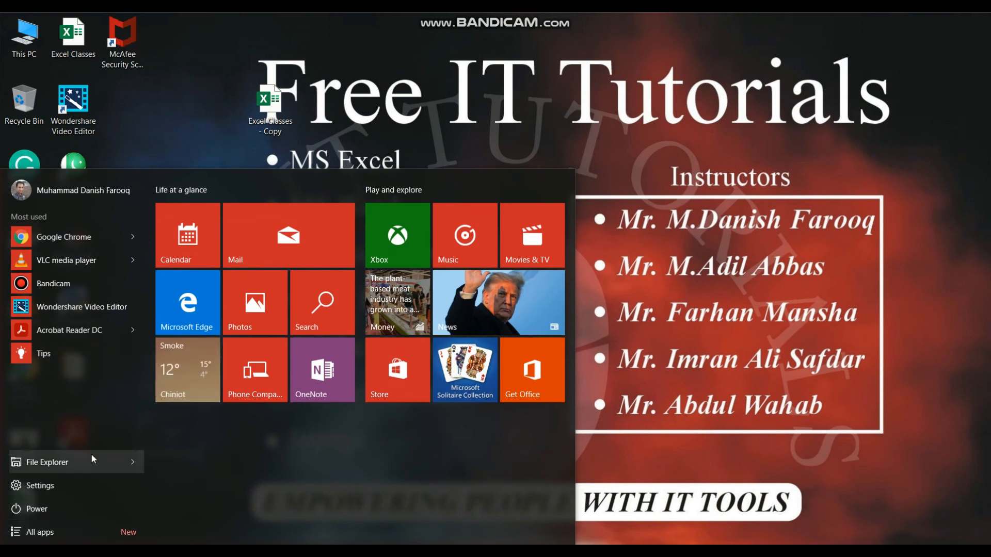
left_click(126, 469)
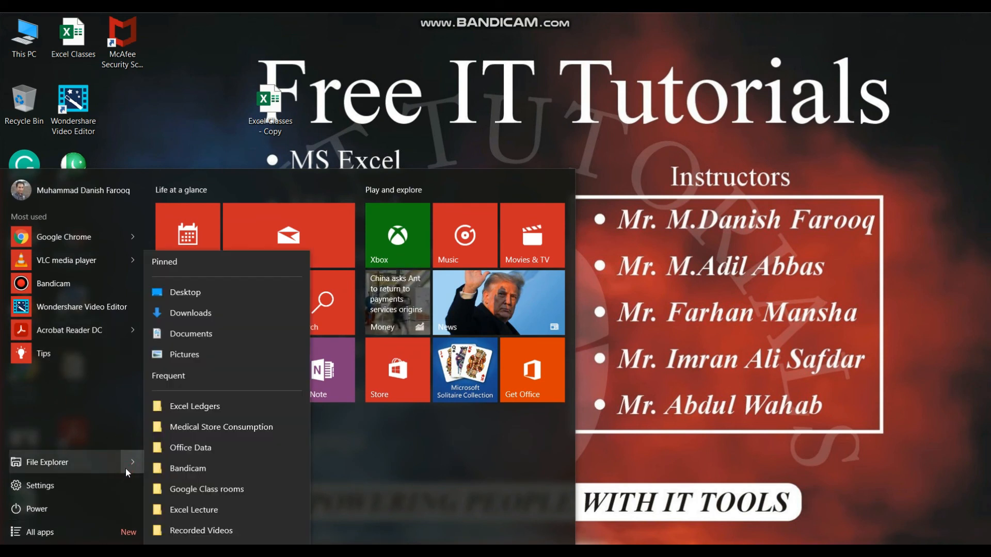
left_click(88, 414)
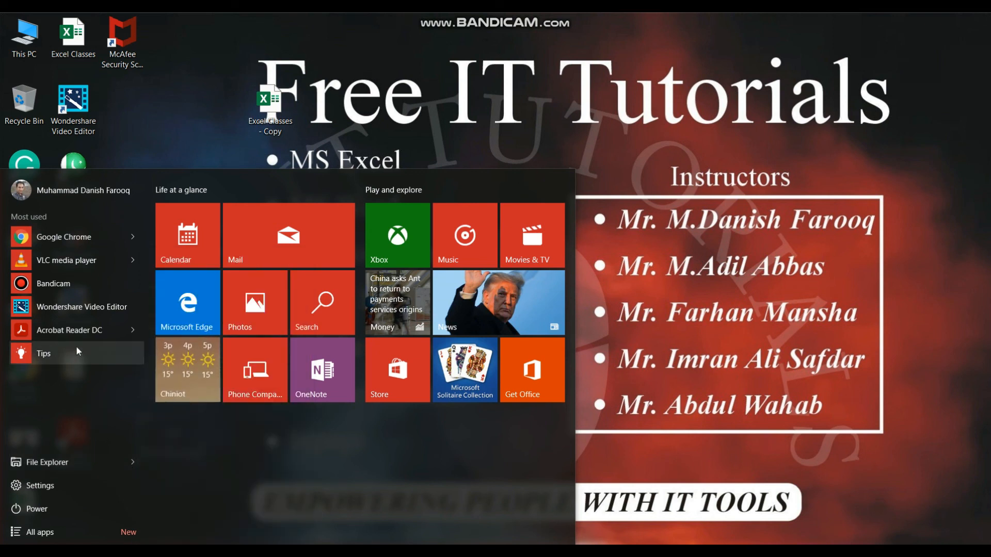